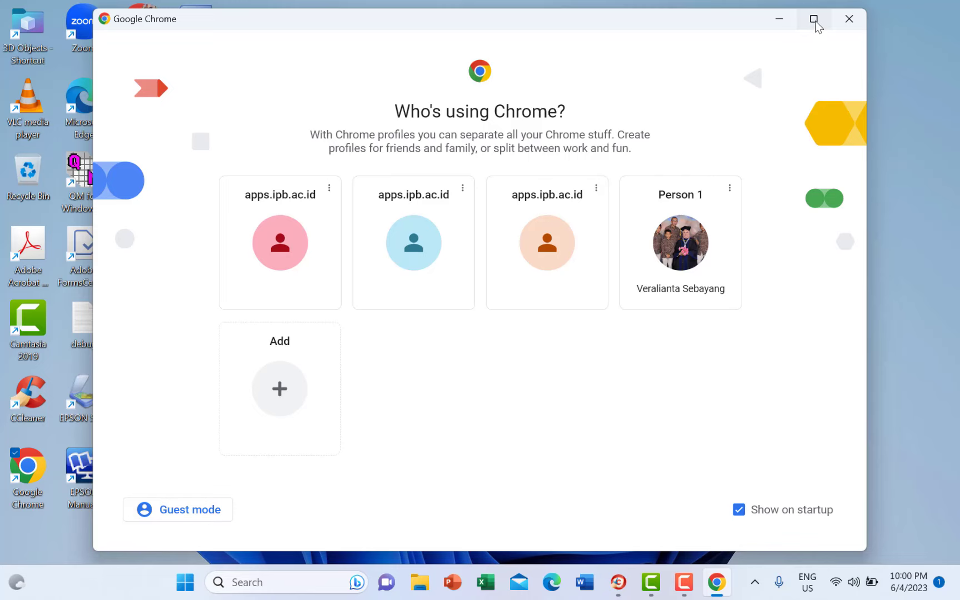
# - Maximize the Chrome profile picker window so it fills the screen
pyautogui.click(814, 20)
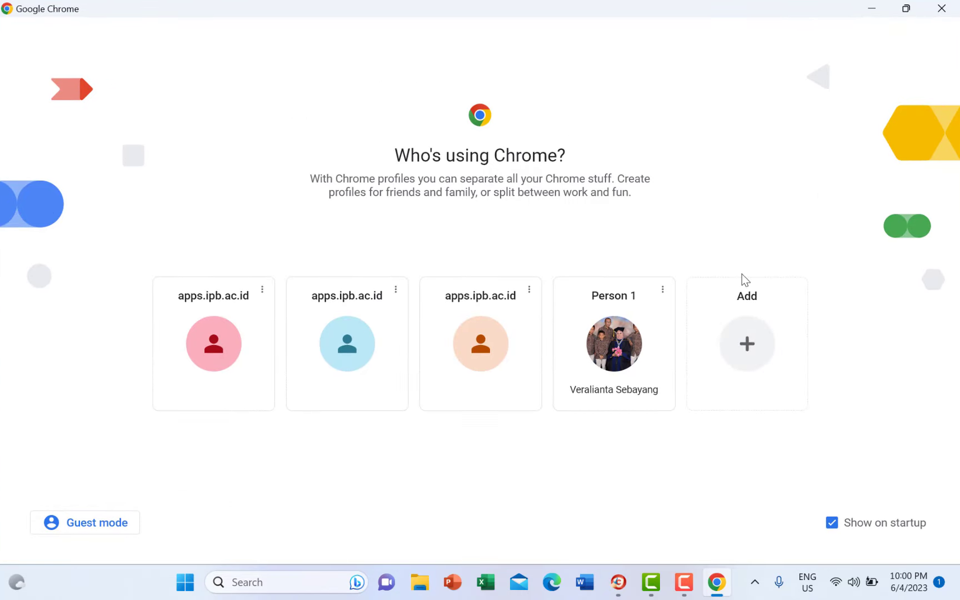
pyautogui.click(832, 582)
pyautogui.click(495, 489)
# - In the Person 1 Chrome profile, Google 'download smartpls'
pyautogui.click(616, 351)
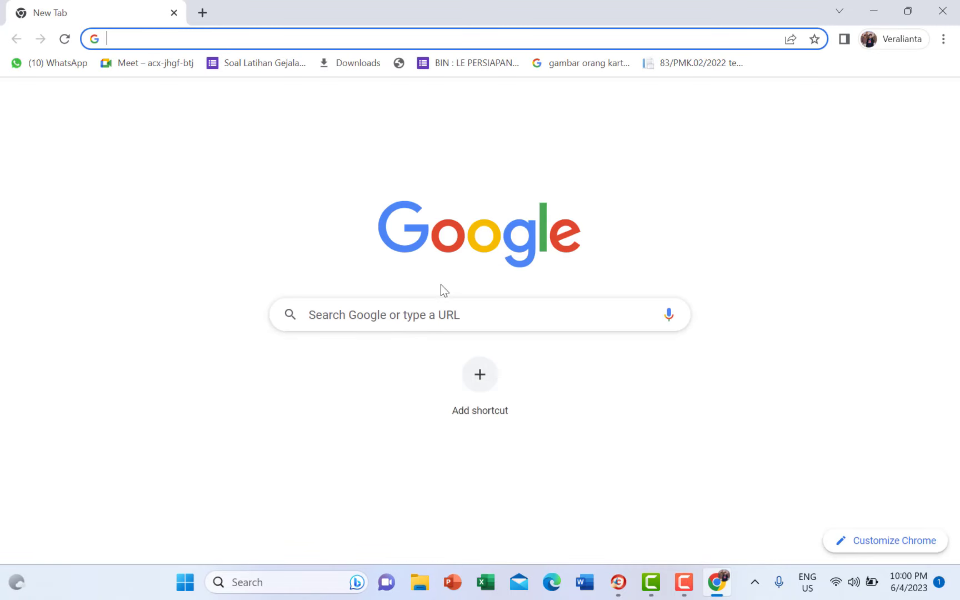
pyautogui.click(399, 315)
pyautogui.write('donwl')
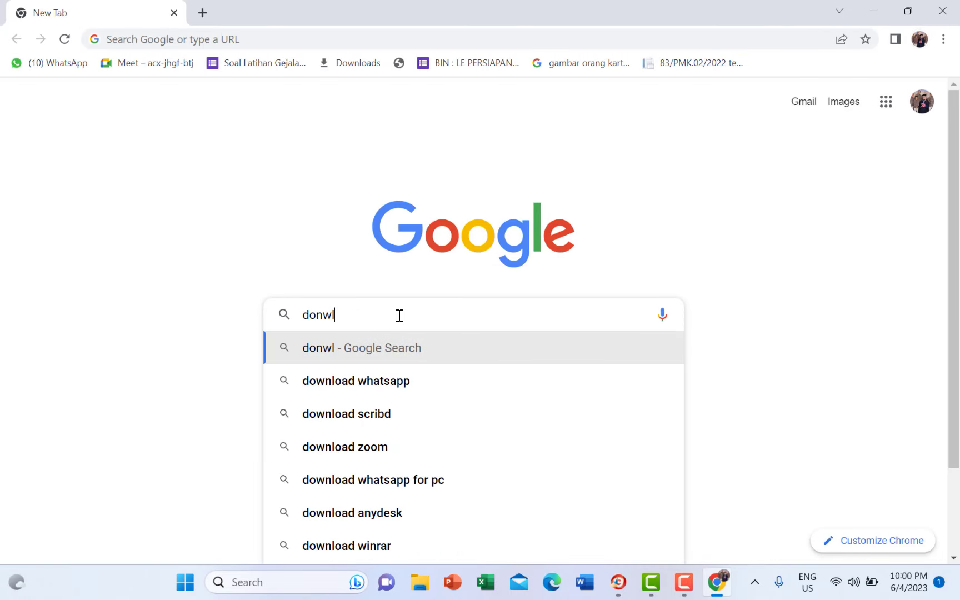
pyautogui.write('oad p')
pyautogui.press('BackSpace')
pyautogui.write('s')
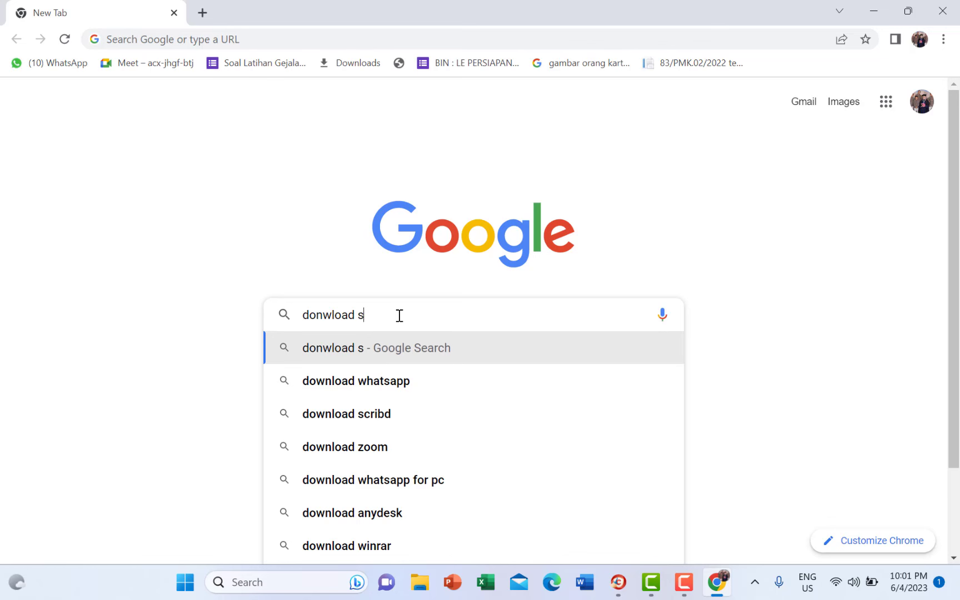
pyautogui.write(' a')
pyautogui.press('BackSpace')
pyautogui.press('BackSpace')
pyautogui.write('mart')
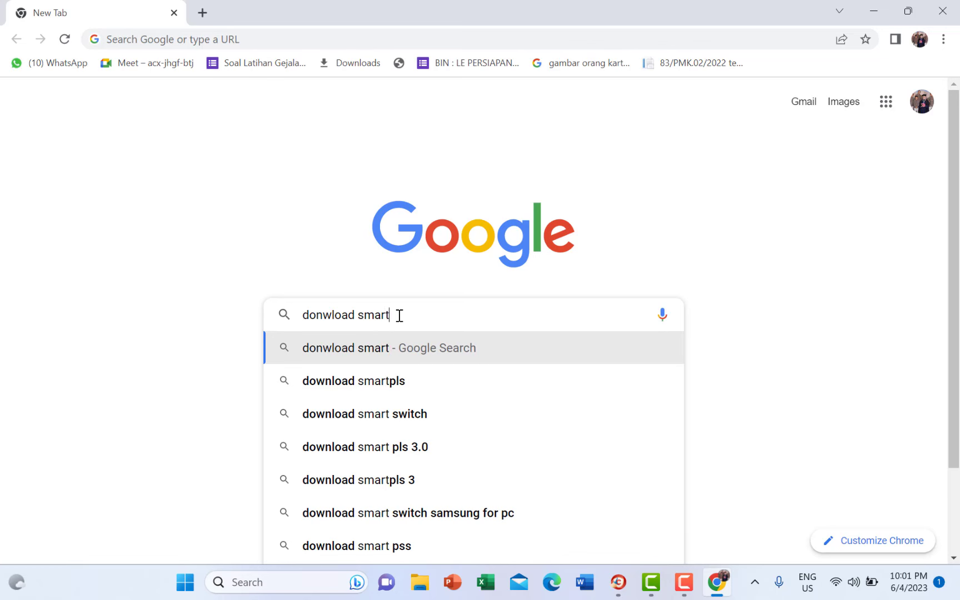
pyautogui.write('pls')
pyautogui.press('Return')
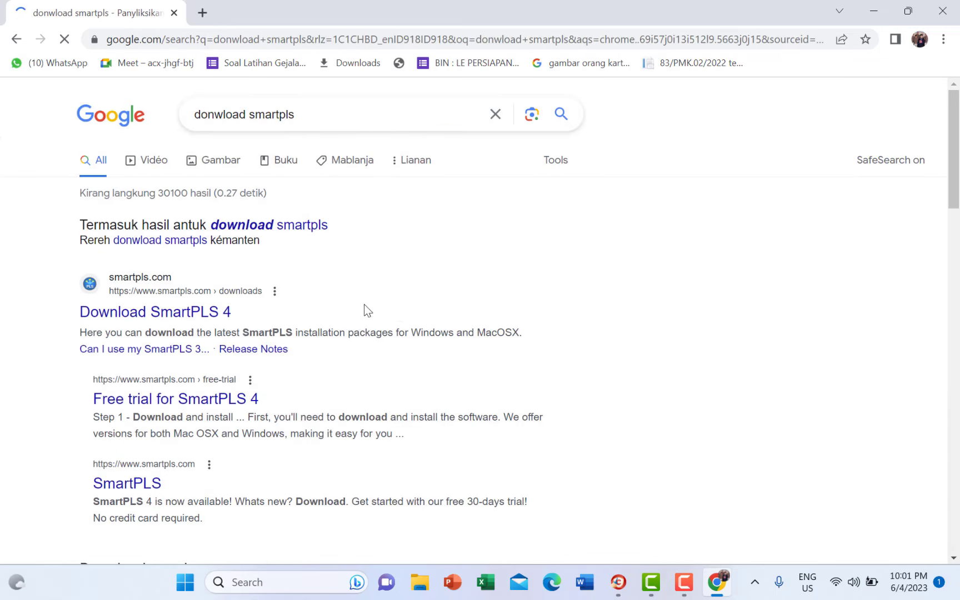
# - Open the smartpls.com downloads result in a new tab and download the Windows 64-bit installer
pyautogui.rightClick(223, 317)
pyautogui.click(277, 334)
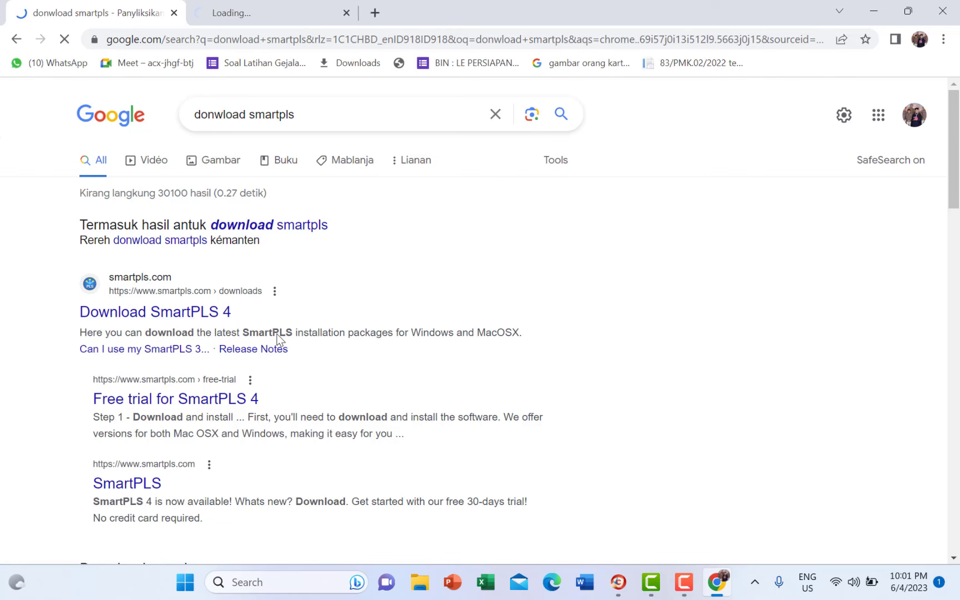
pyautogui.click(305, 3)
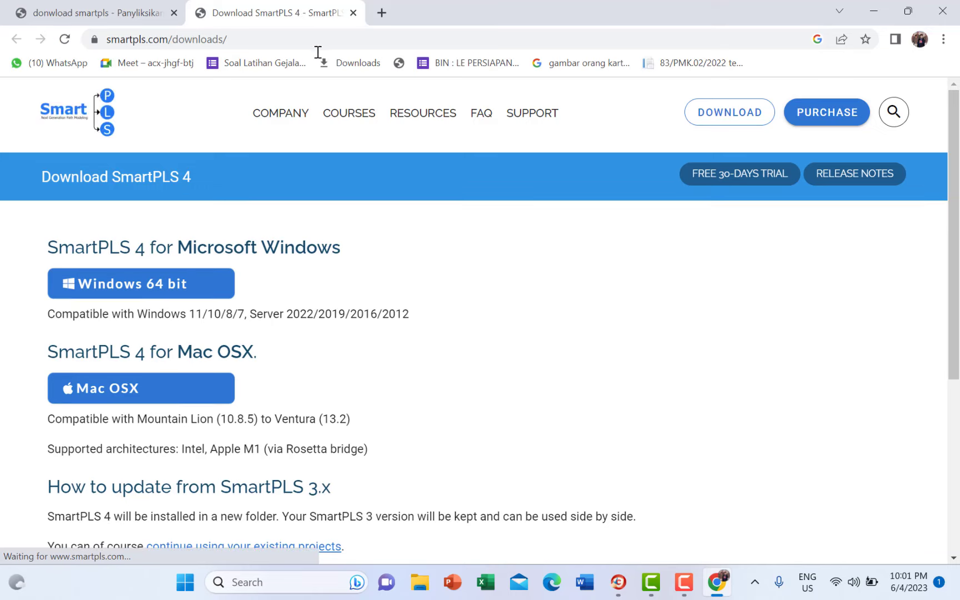
pyautogui.scroll(-4, 457, 364)
pyautogui.scroll(4, 457, 364)
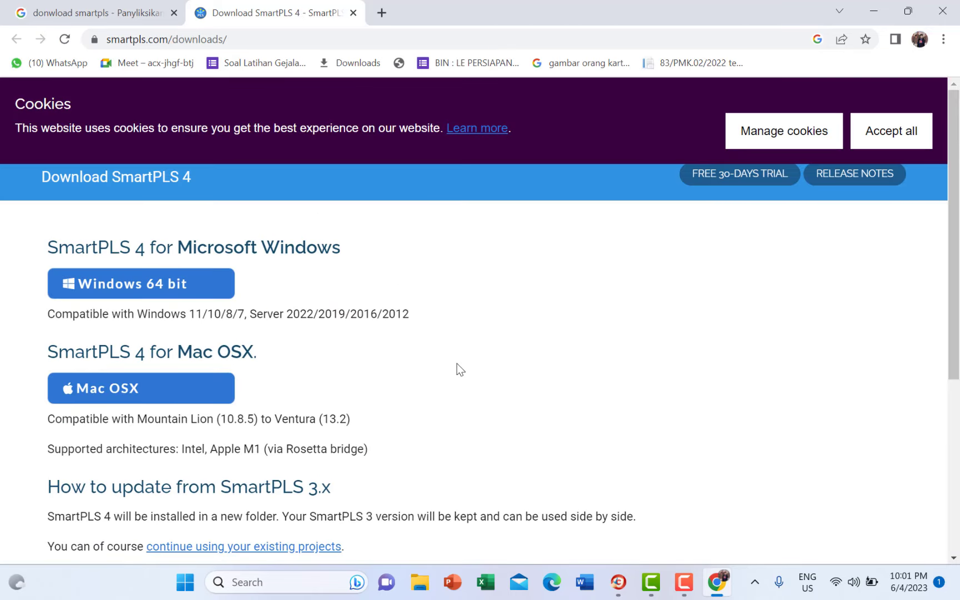
pyautogui.scroll(-1, 456, 363)
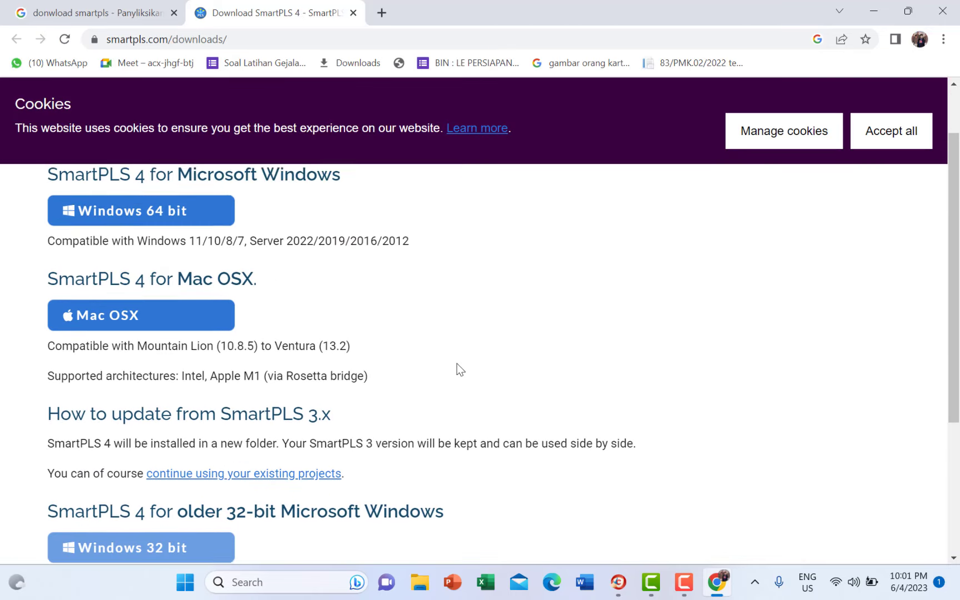
pyautogui.scroll(1, 457, 363)
pyautogui.scroll(-1, 457, 363)
pyautogui.scroll(1, 457, 363)
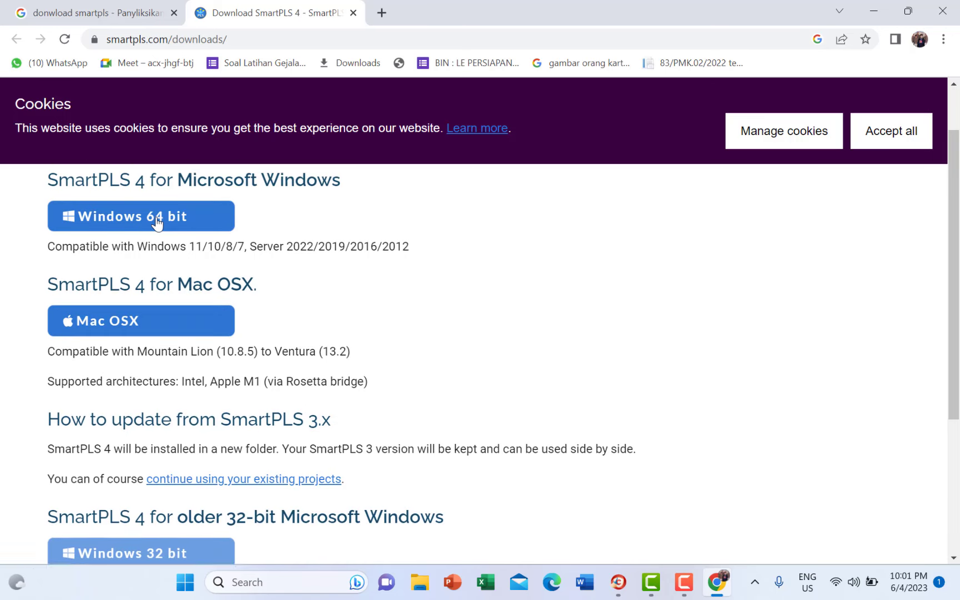
pyautogui.click(157, 220)
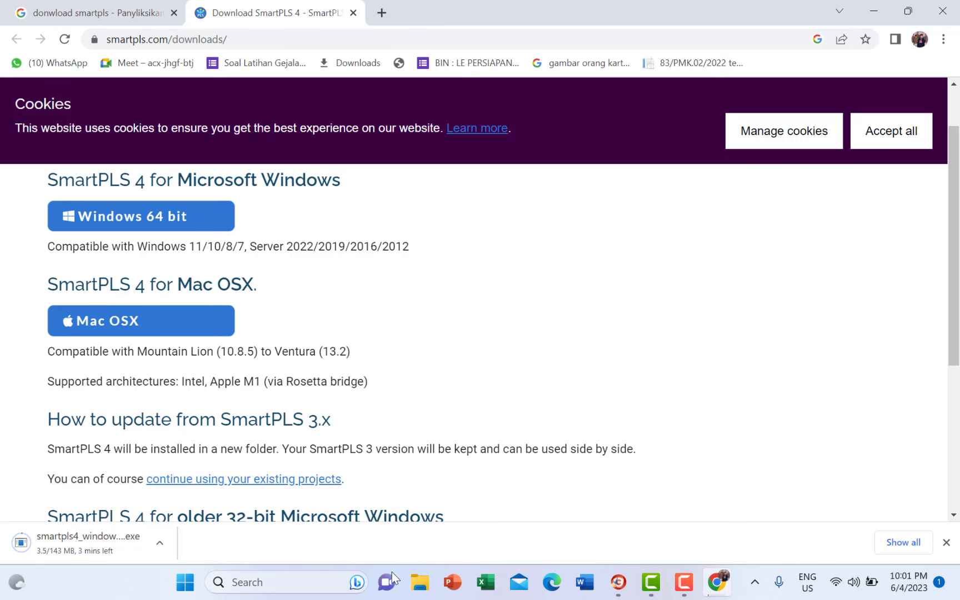
pyautogui.click(419, 584)
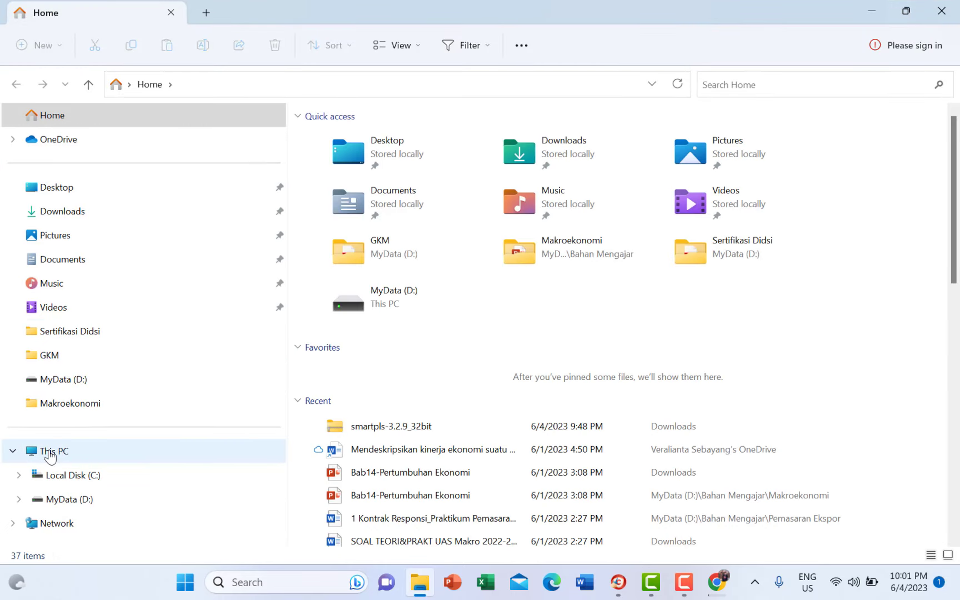
pyautogui.rightClick(47, 453)
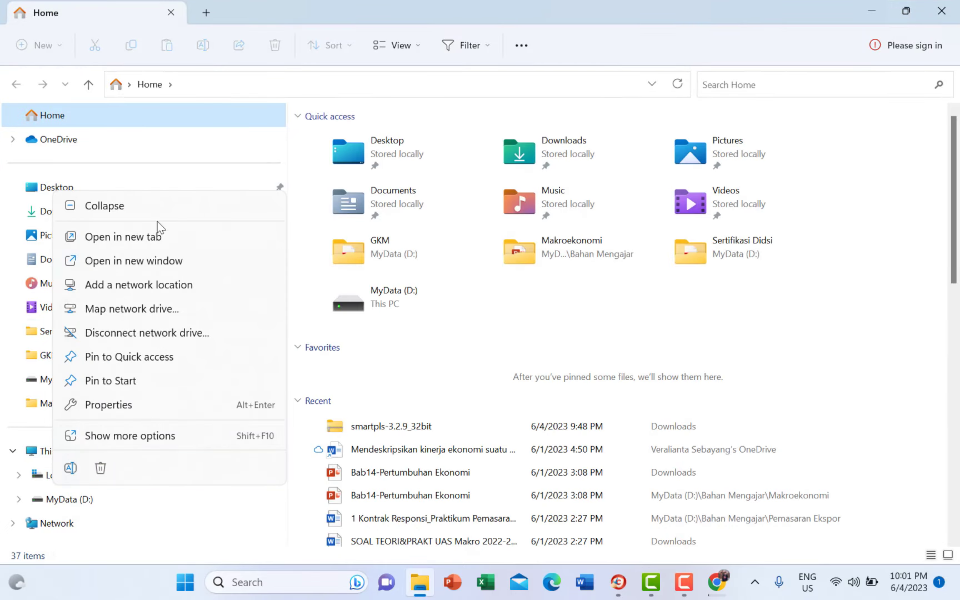
pyautogui.click(142, 405)
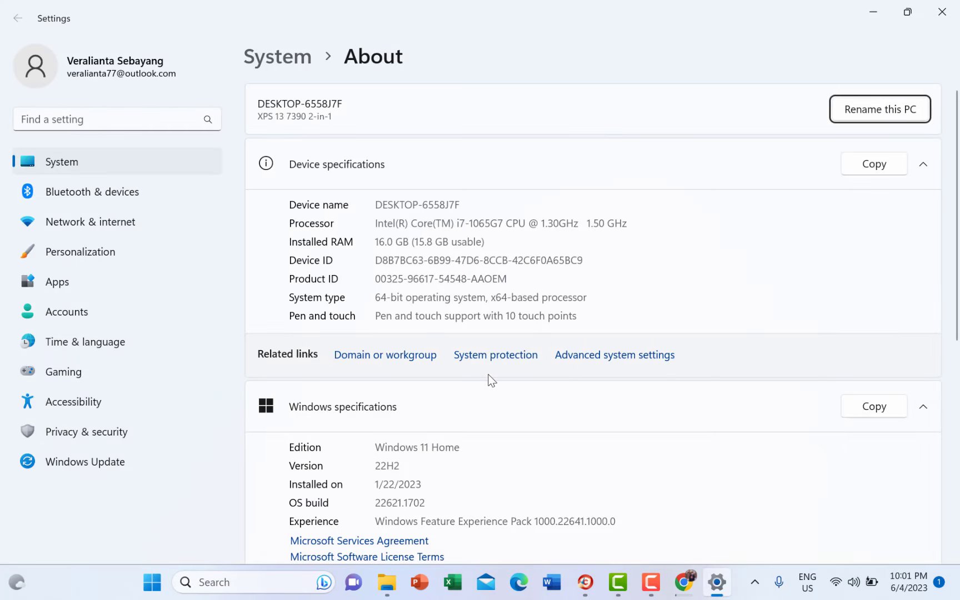
pyautogui.scroll(-3, 489, 380)
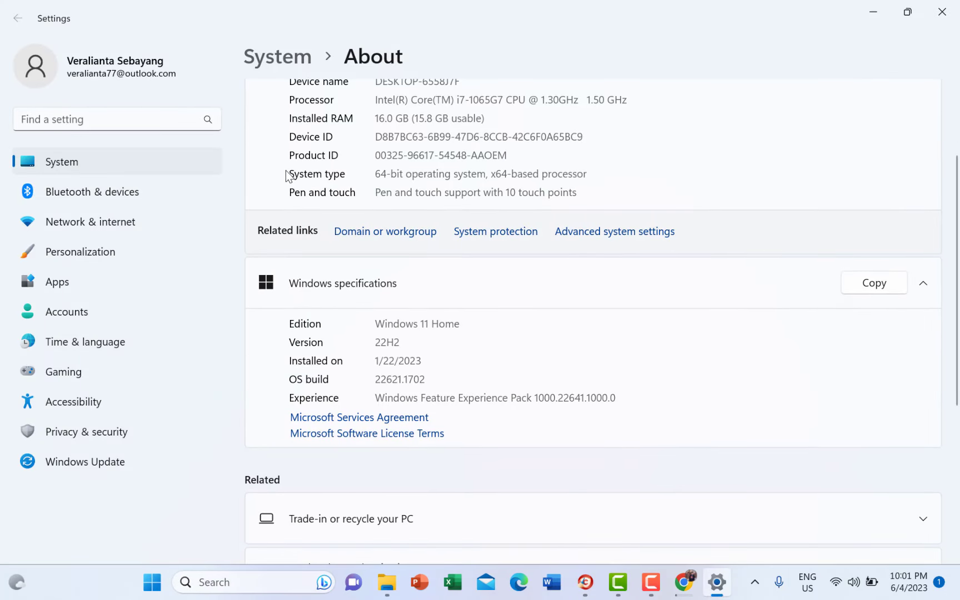
pyautogui.moveTo(518, 174); pyautogui.dragTo(549, 174)
pyautogui.moveTo(444, 172); pyautogui.dragTo(341, 162)
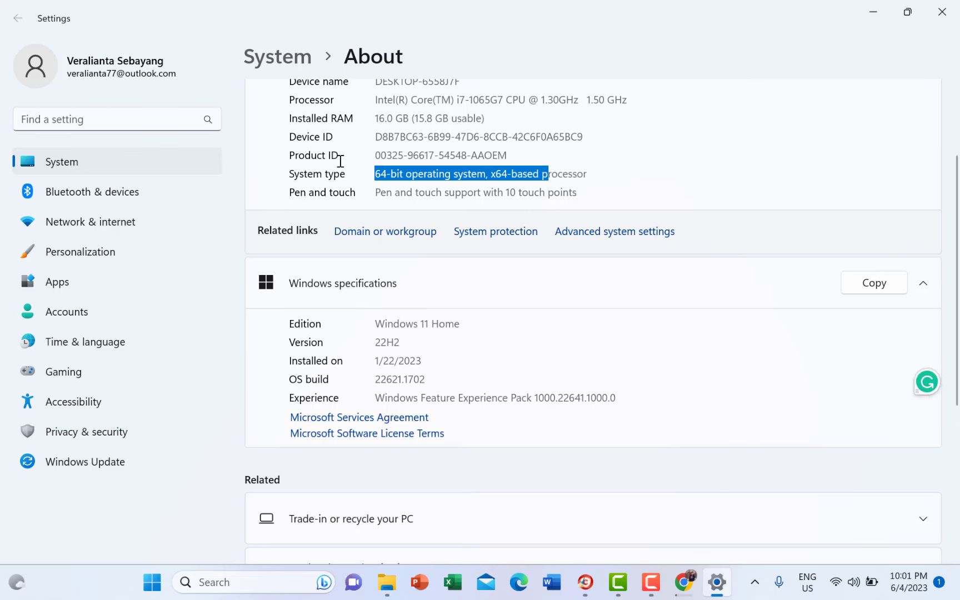
pyautogui.click(557, 193)
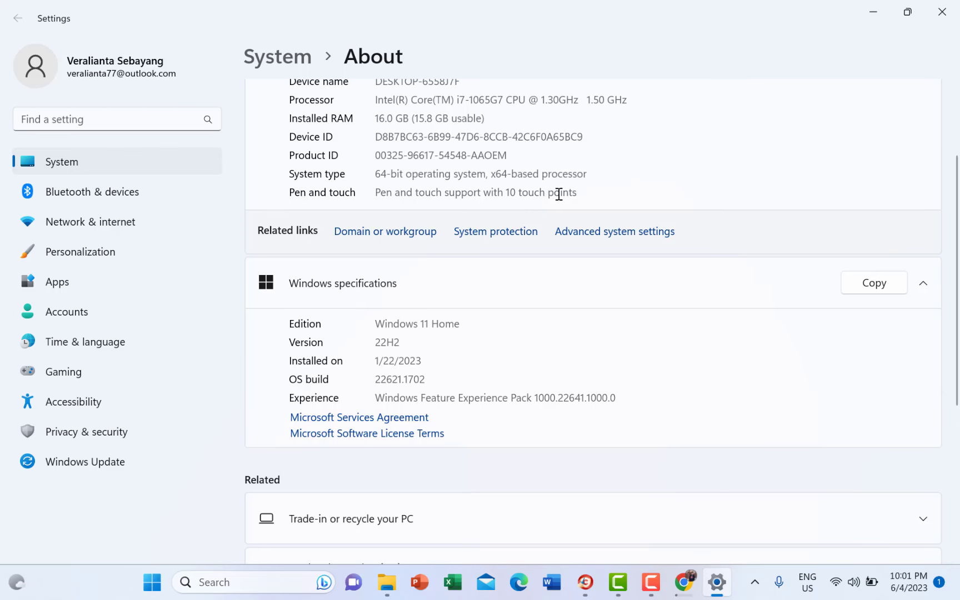
pyautogui.click(954, 16)
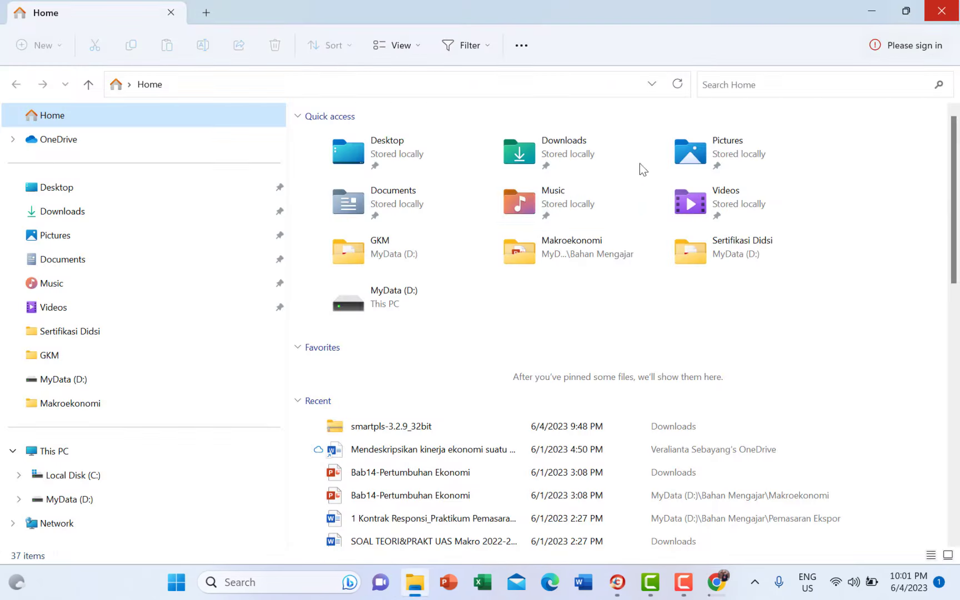
pyautogui.click(951, 9)
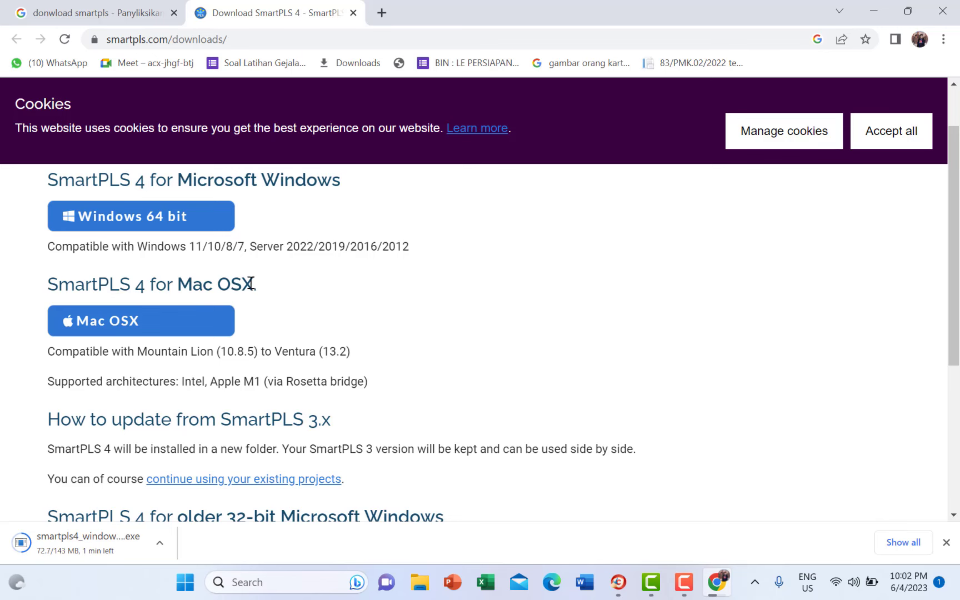
# - Wait on the downloads page until the smartpls4 installer download completes
pyautogui.scroll(-2, 347, 333)
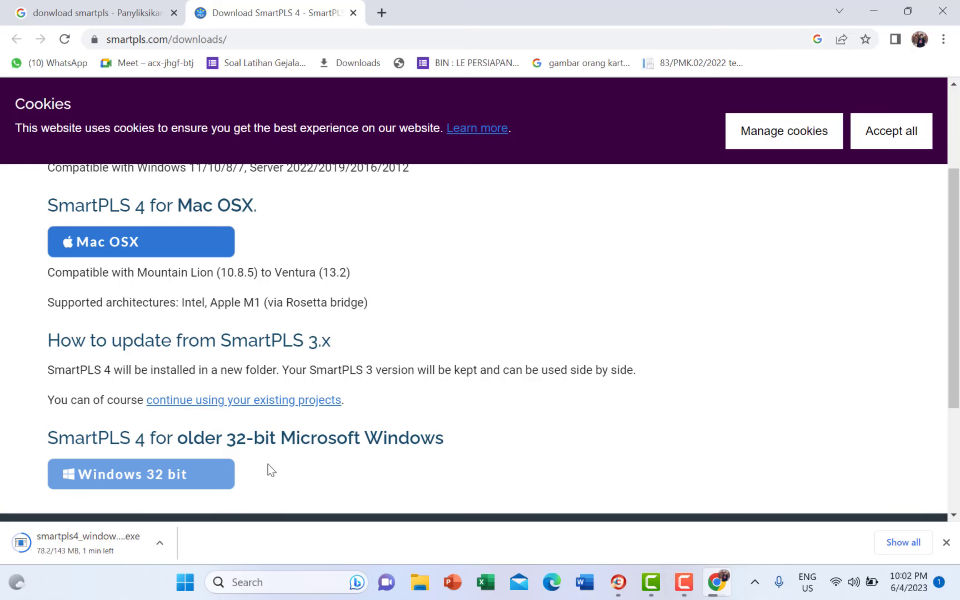
pyautogui.scroll(4, 300, 347)
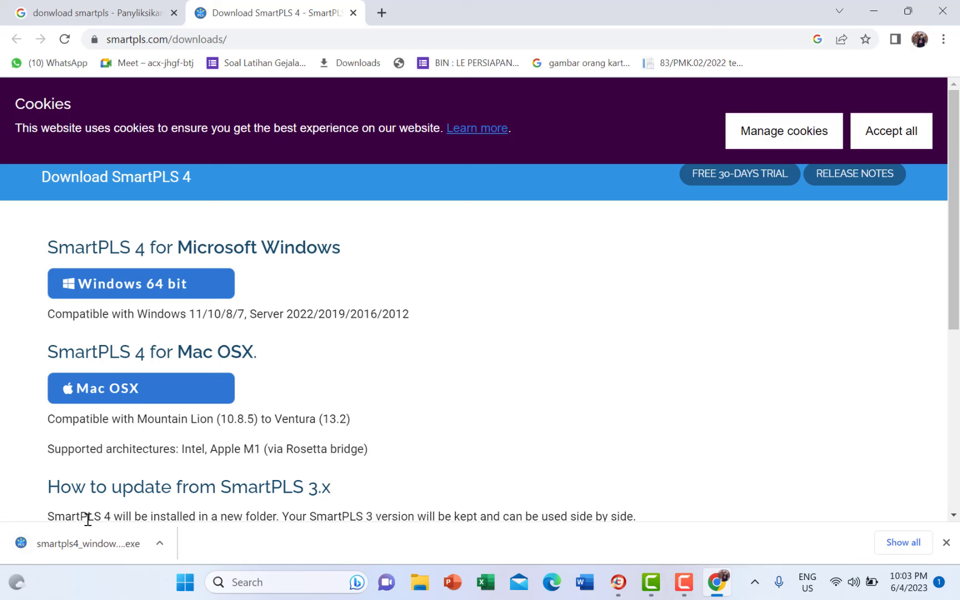
# - Show the smartpls4_windows-x64 installer in Downloads, run it, and dismiss the CCleaner popup
pyautogui.rightClick(87, 540)
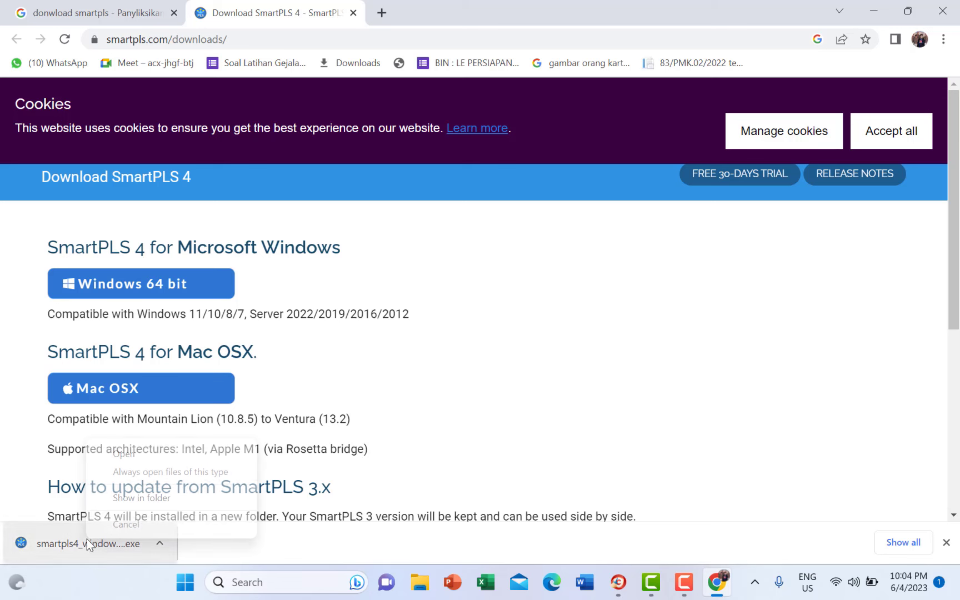
pyautogui.click(165, 498)
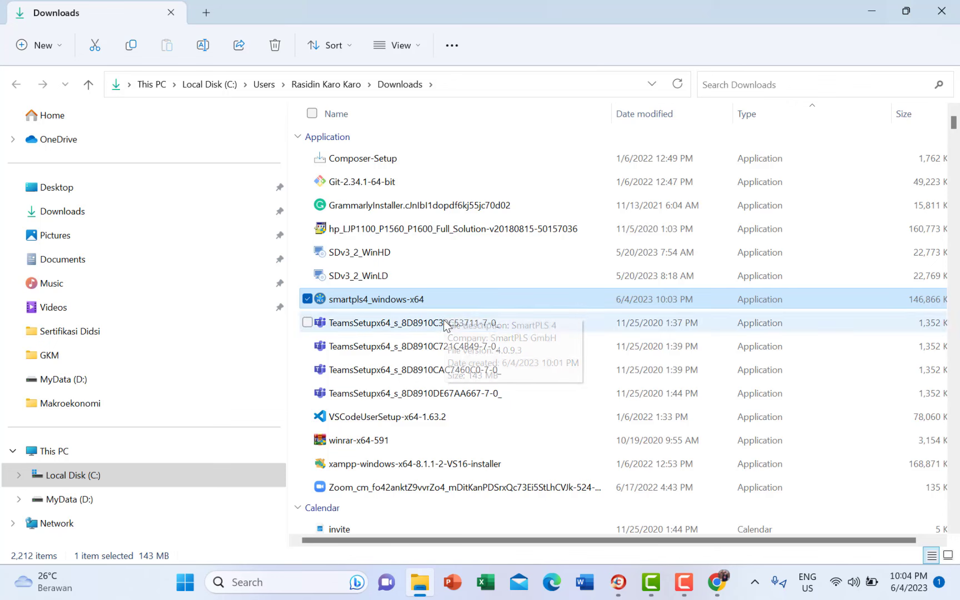
pyautogui.click(446, 321)
pyautogui.click(448, 301)
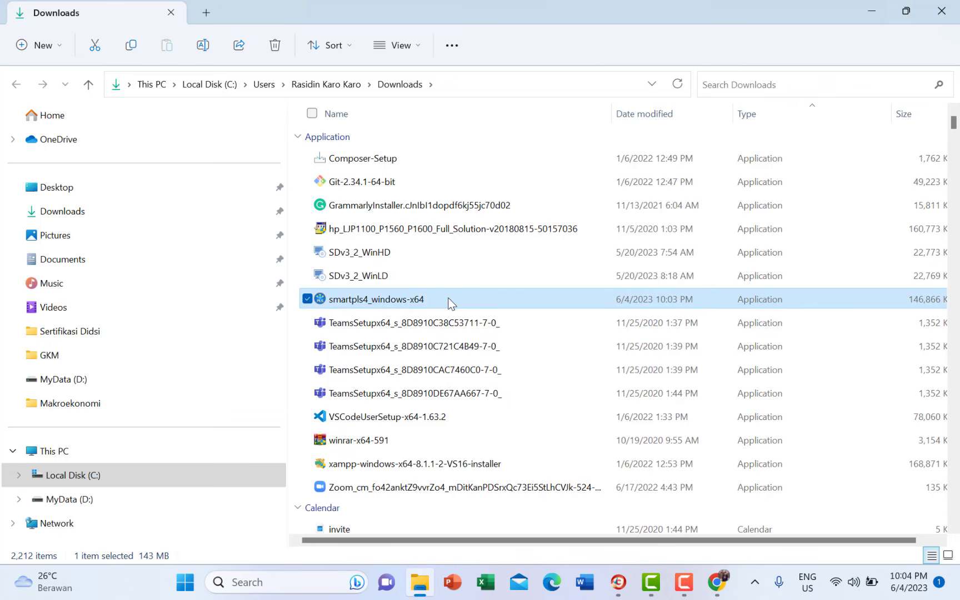
pyautogui.rightClick(449, 303)
pyautogui.click(428, 298)
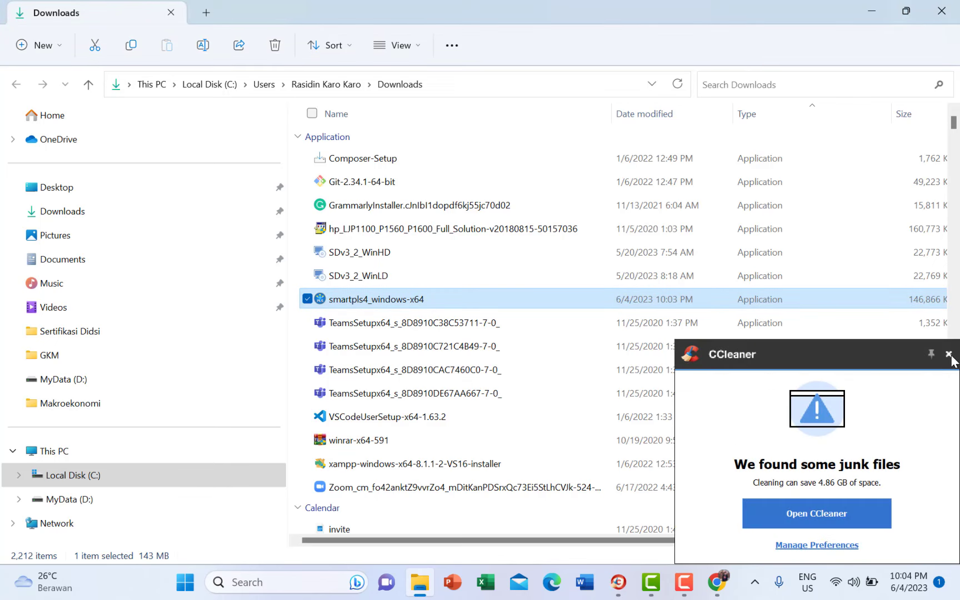
pyautogui.click(950, 357)
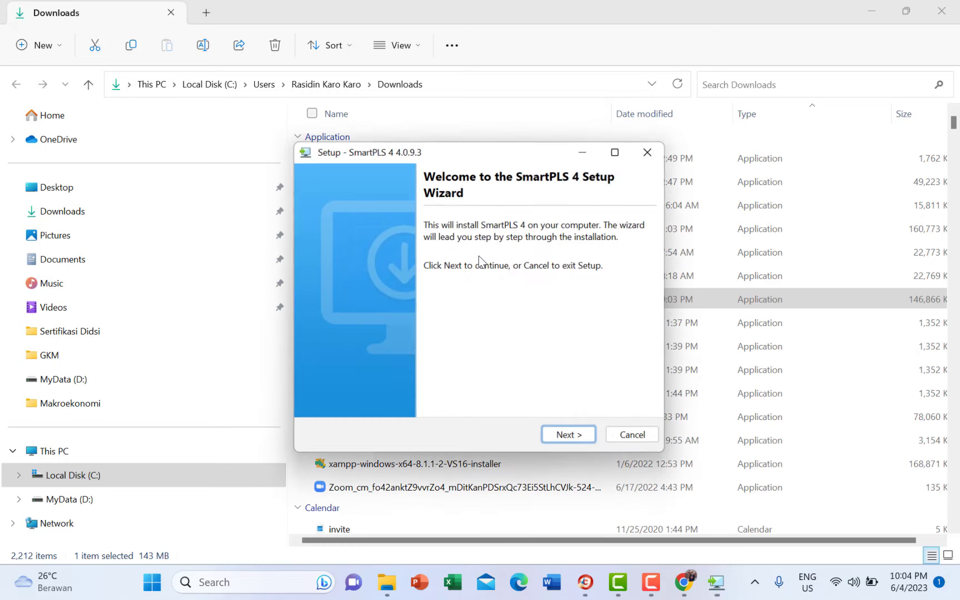
# - Install SmartPLS 4 to the default folder, finish with Run SmartPLS 4 kept checked, and minimize Downloads
pyautogui.click(578, 437)
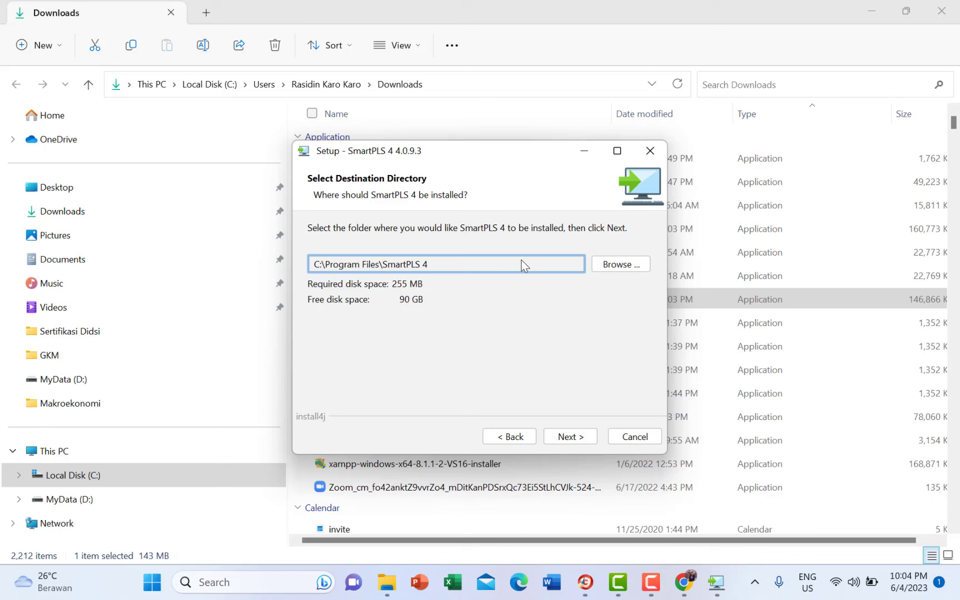
pyautogui.click(582, 439)
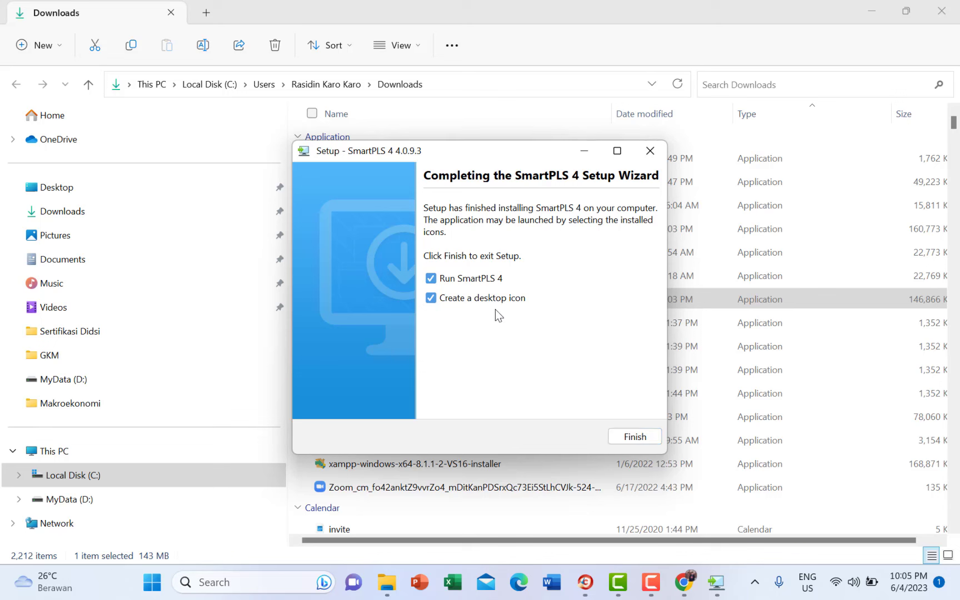
pyautogui.click(639, 440)
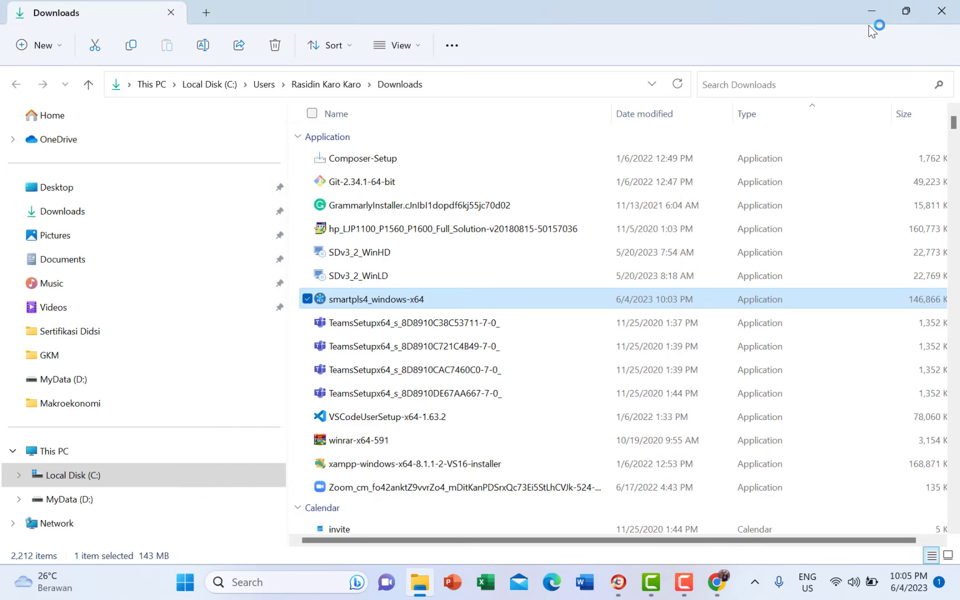
pyautogui.click(874, 15)
# - Choose the free Student license and enter the user's e-mail address
pyautogui.click(878, 7)
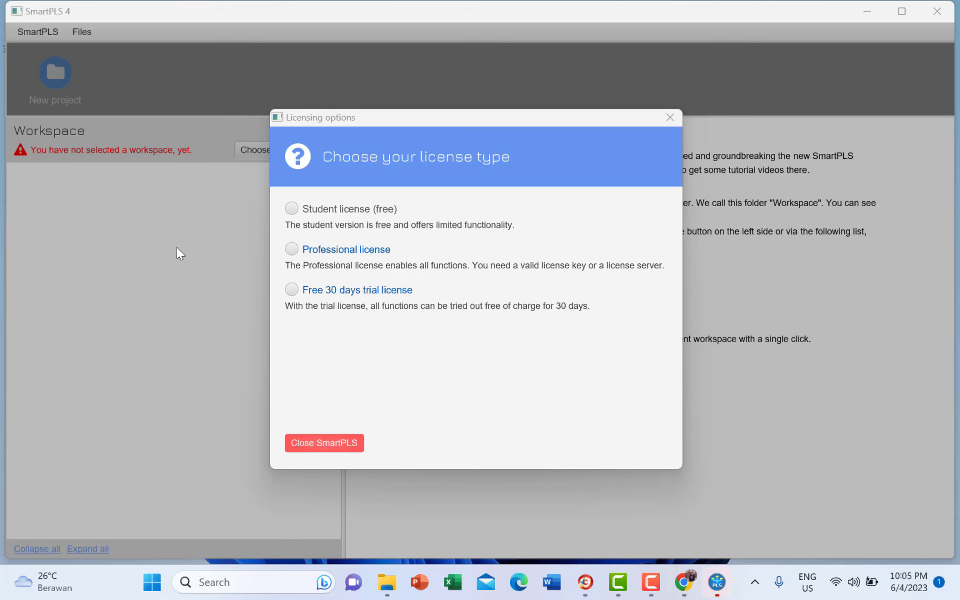
pyautogui.click(290, 209)
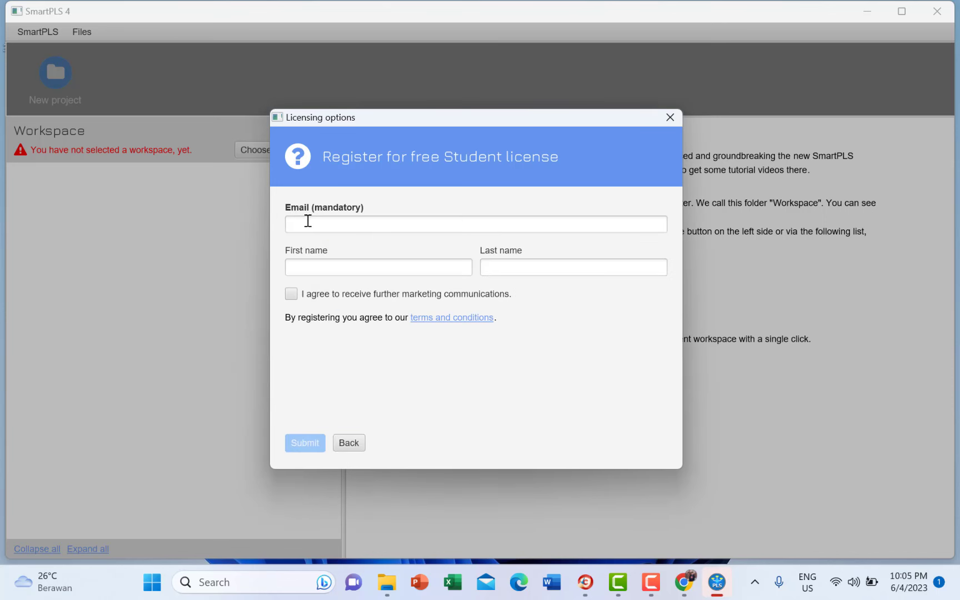
pyautogui.click(307, 220)
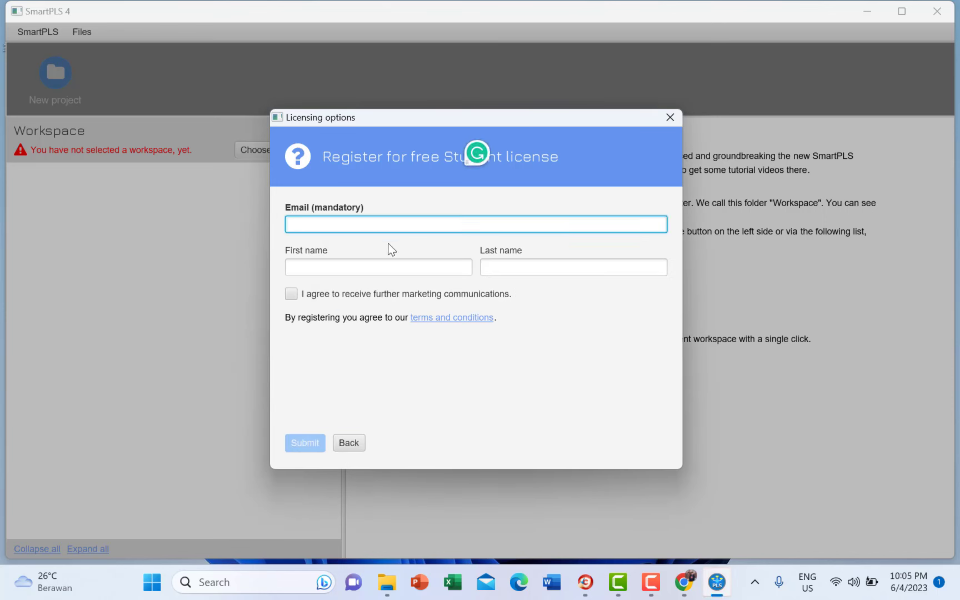
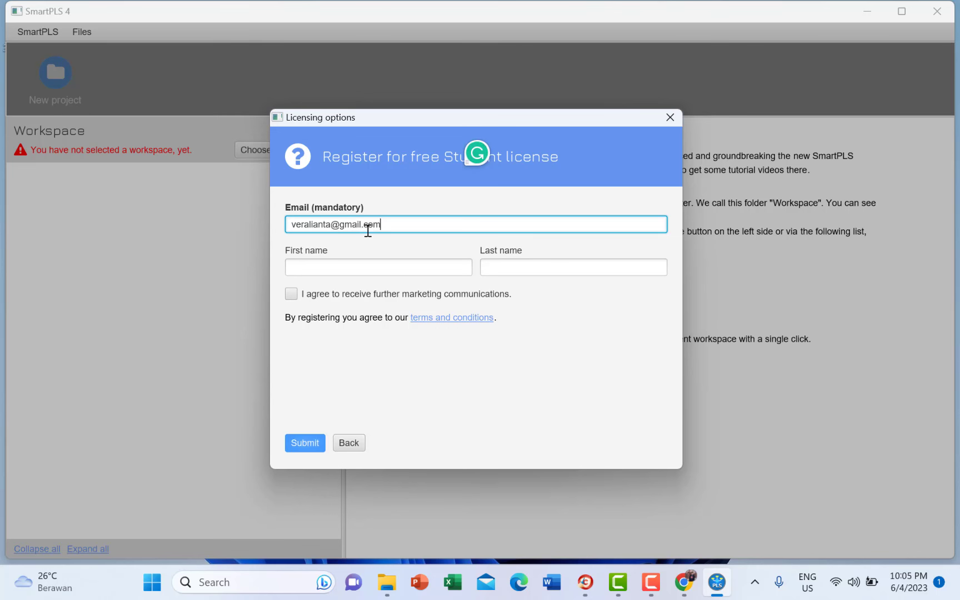
# - Fill in the user's first and last name, tick the marketing checkbox, and submit
pyautogui.click(377, 260)
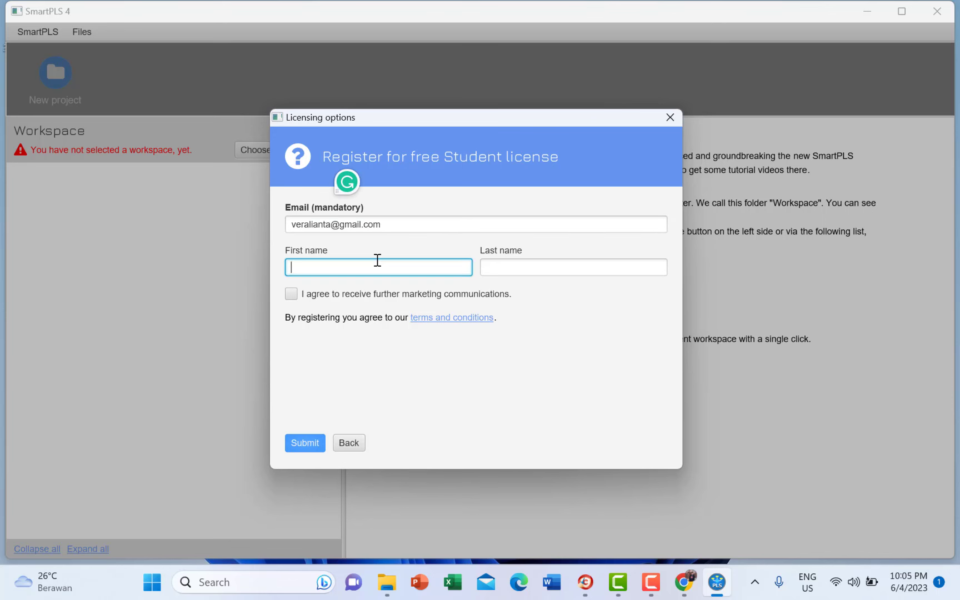
pyautogui.click(491, 270)
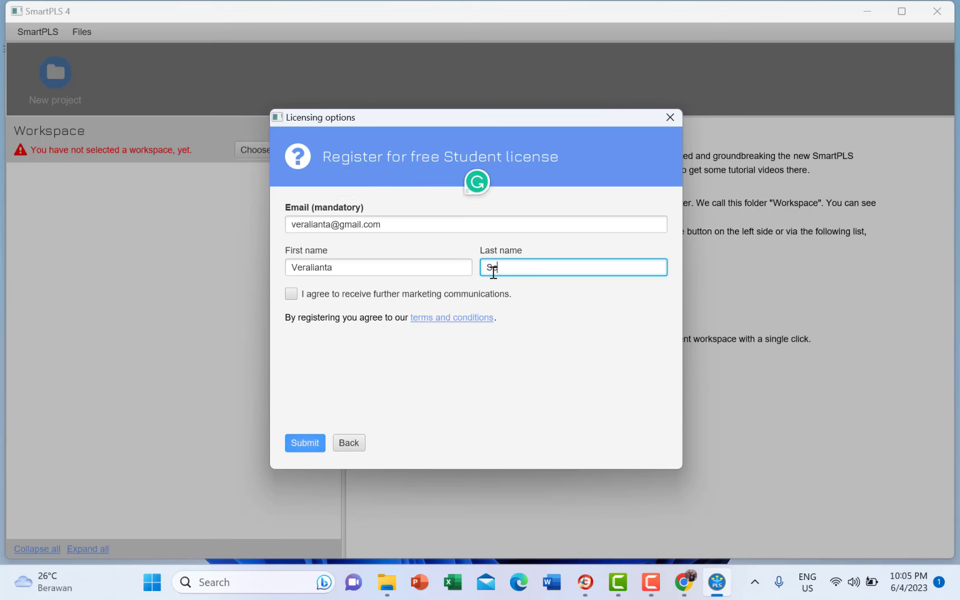
pyautogui.click(296, 295)
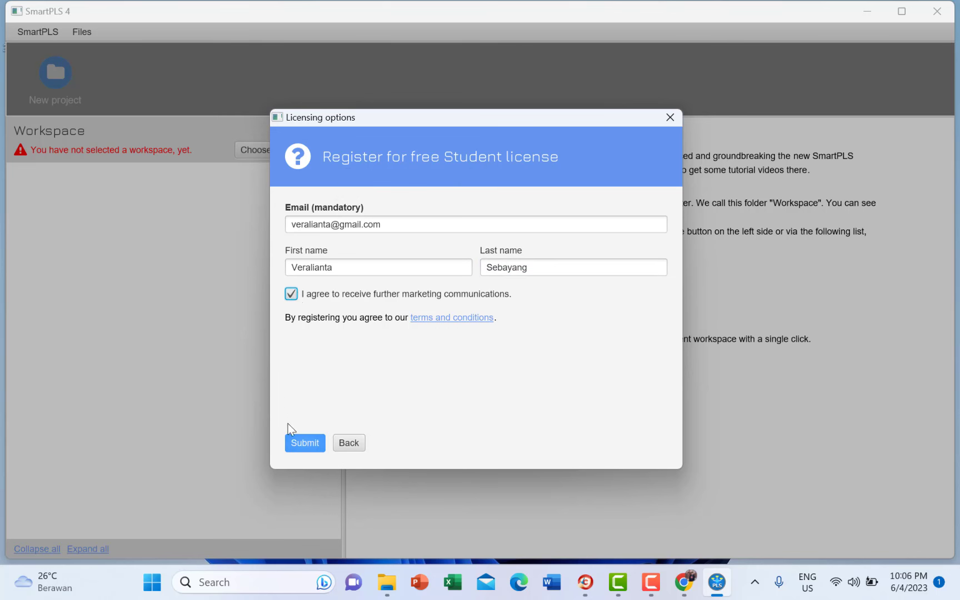
pyautogui.click(297, 445)
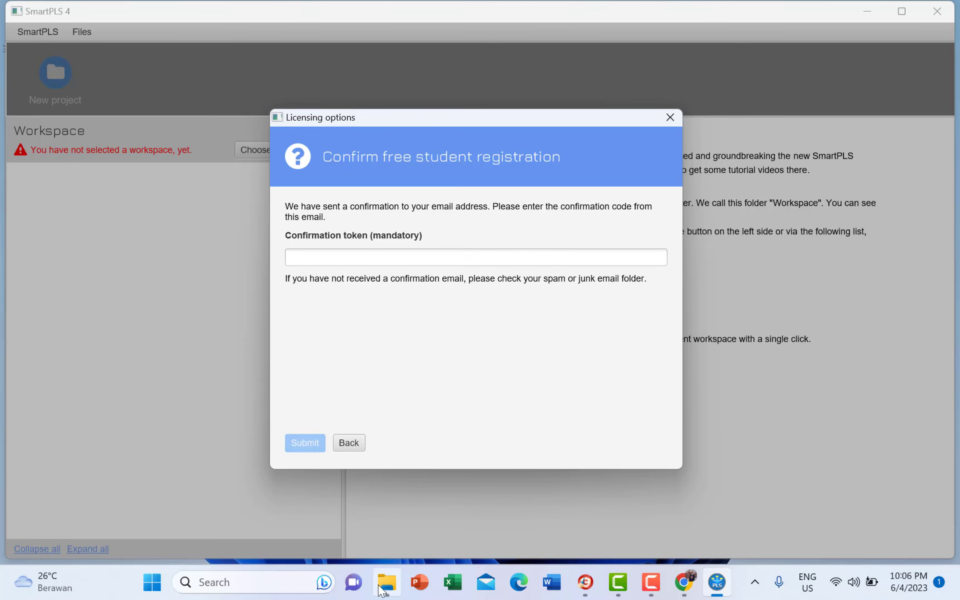
# - Open the SmartPLS4 Student Confirmation email in Gmail and select the confirmation code
pyautogui.click(586, 580)
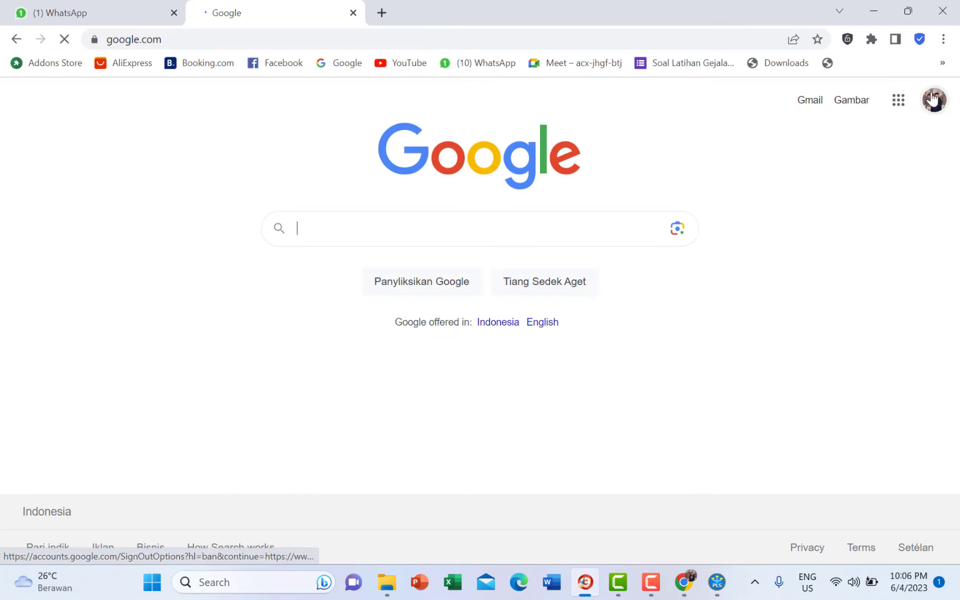
pyautogui.click(810, 101)
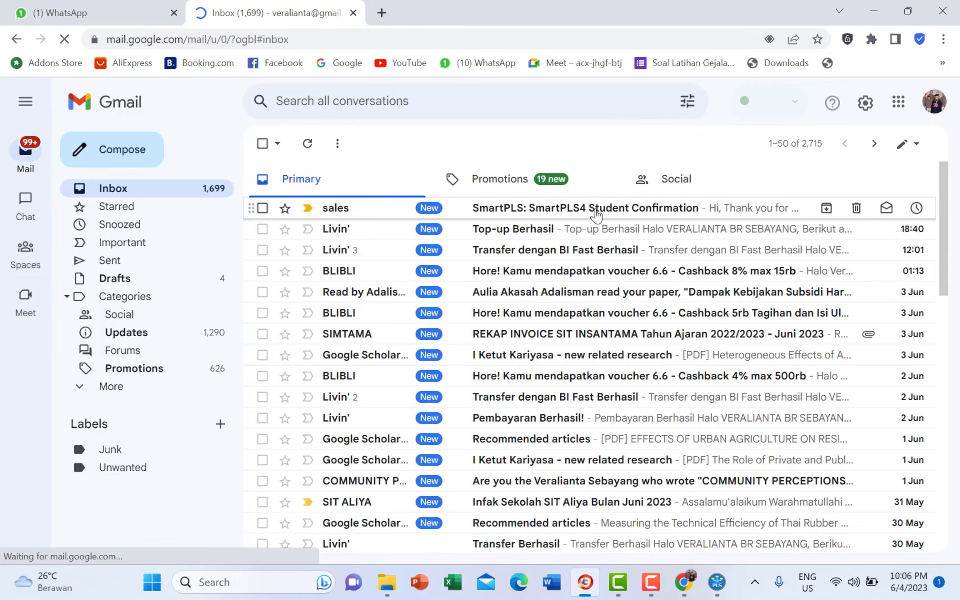
pyautogui.click(597, 214)
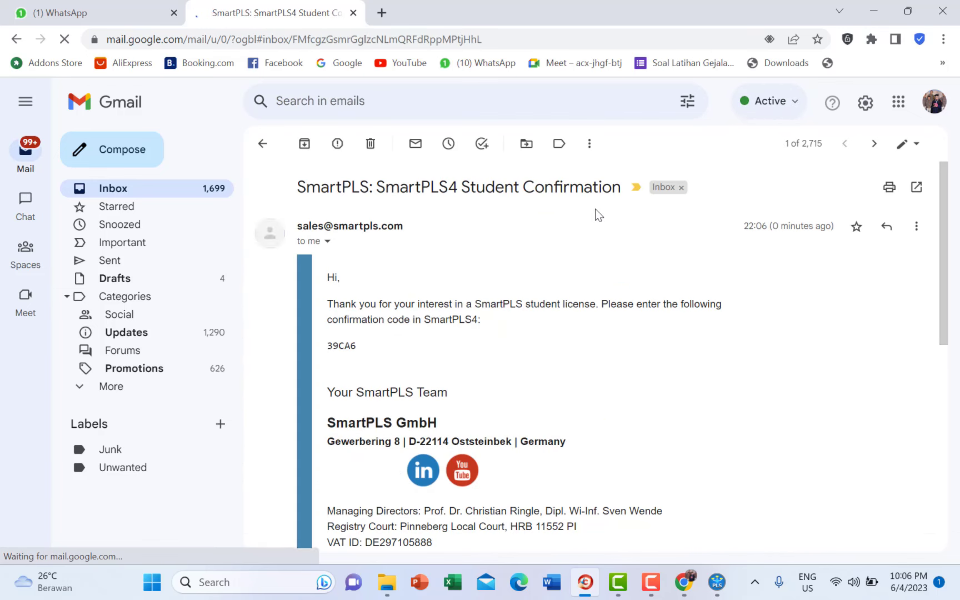
pyautogui.moveTo(327, 346); pyautogui.dragTo(358, 347)
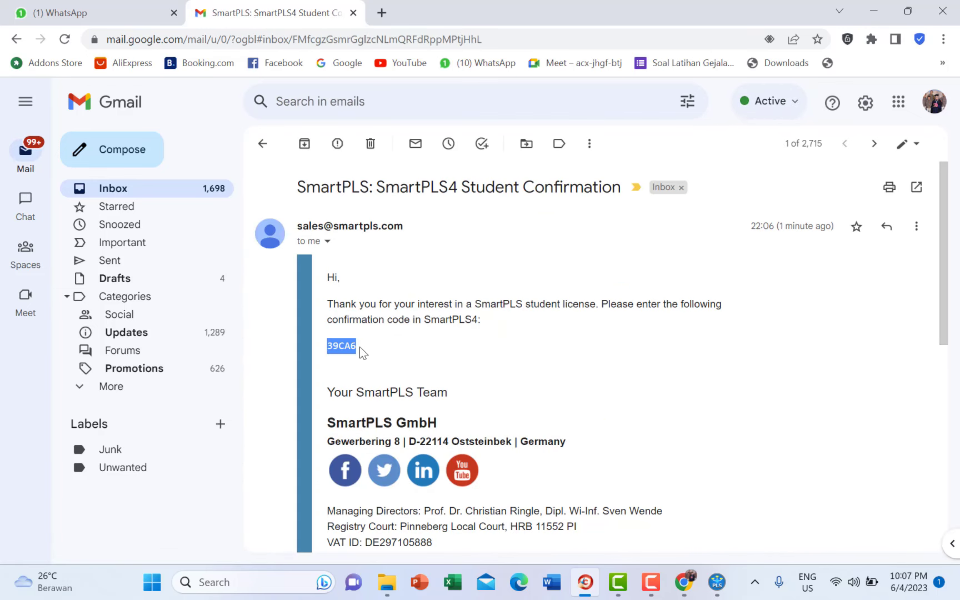
pyautogui.click(339, 346)
pyautogui.moveTo(327, 349); pyautogui.dragTo(352, 347)
# - Paste the confirmation token into SmartPLS 4, submit it, and close the license summary
pyautogui.click(718, 584)
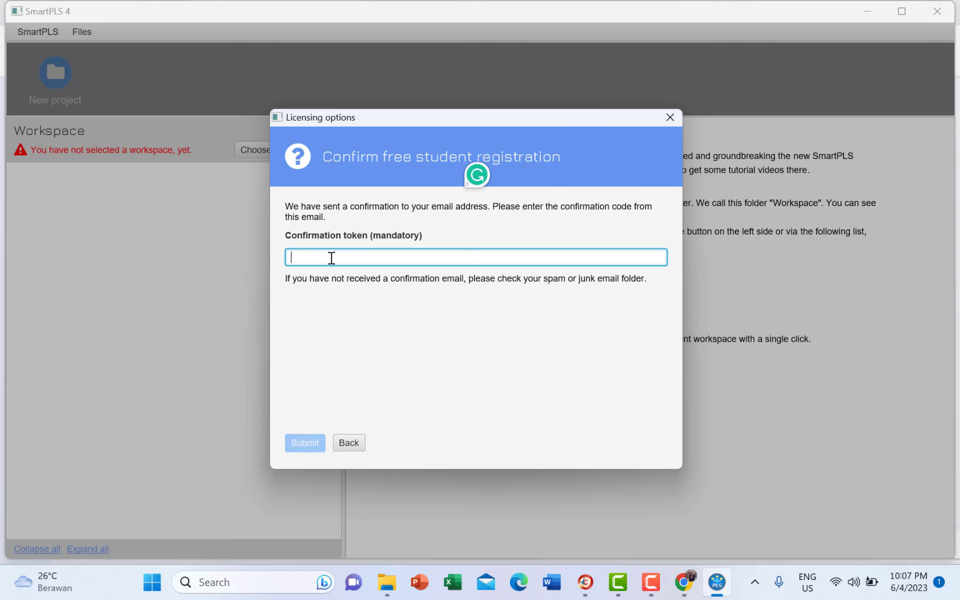
pyautogui.hotkey('ctrl', 'v')
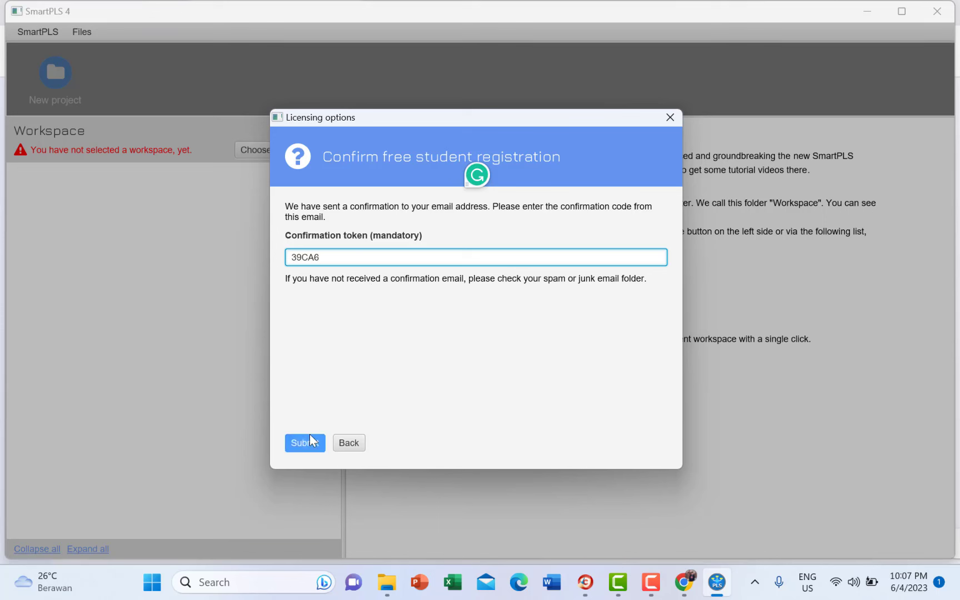
pyautogui.click(306, 443)
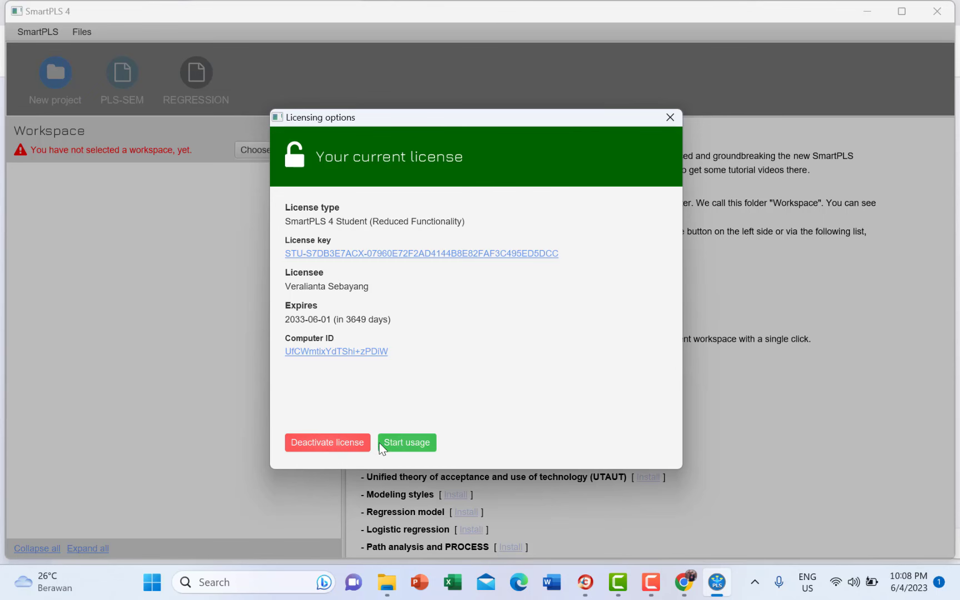
pyautogui.click(421, 444)
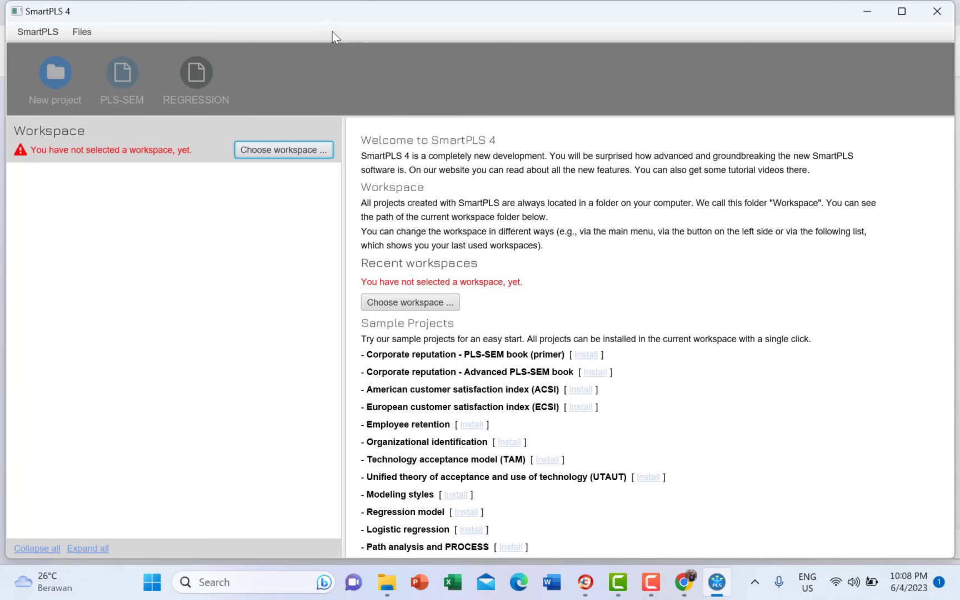
# - Maximize the SmartPLS 4 window and browse the File menu options
pyautogui.click(904, 17)
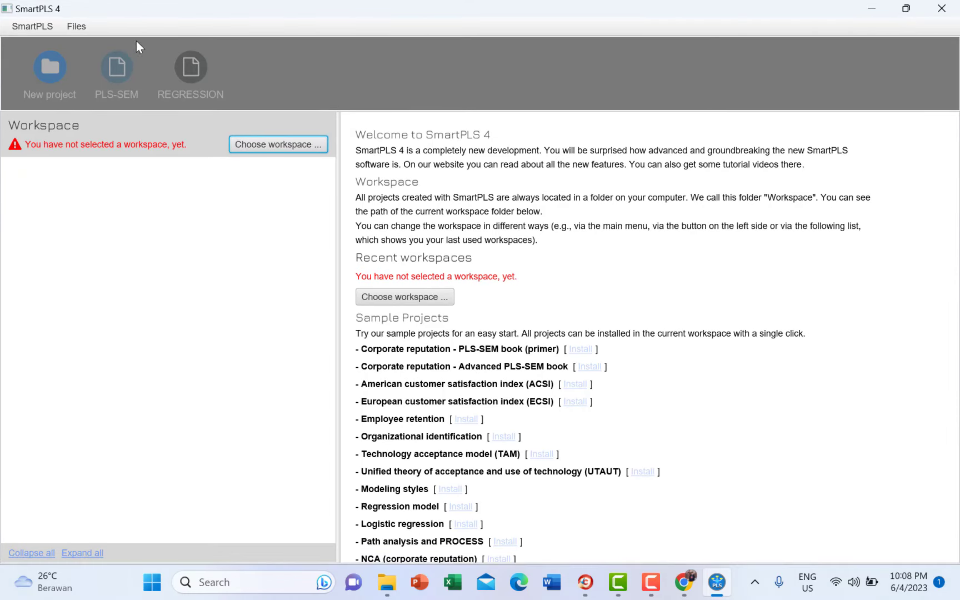
pyautogui.click(37, 27)
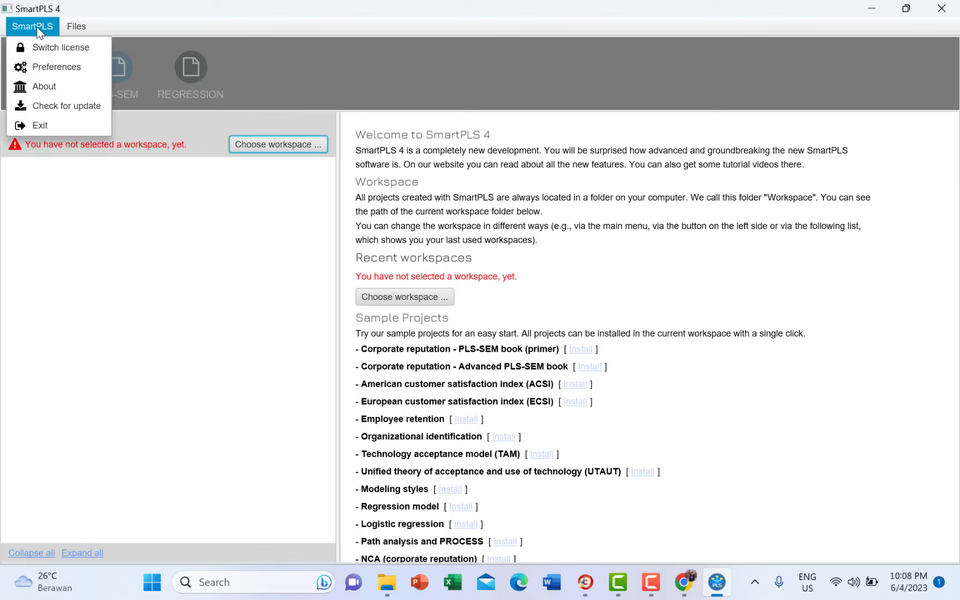
pyautogui.moveTo(75, 29)
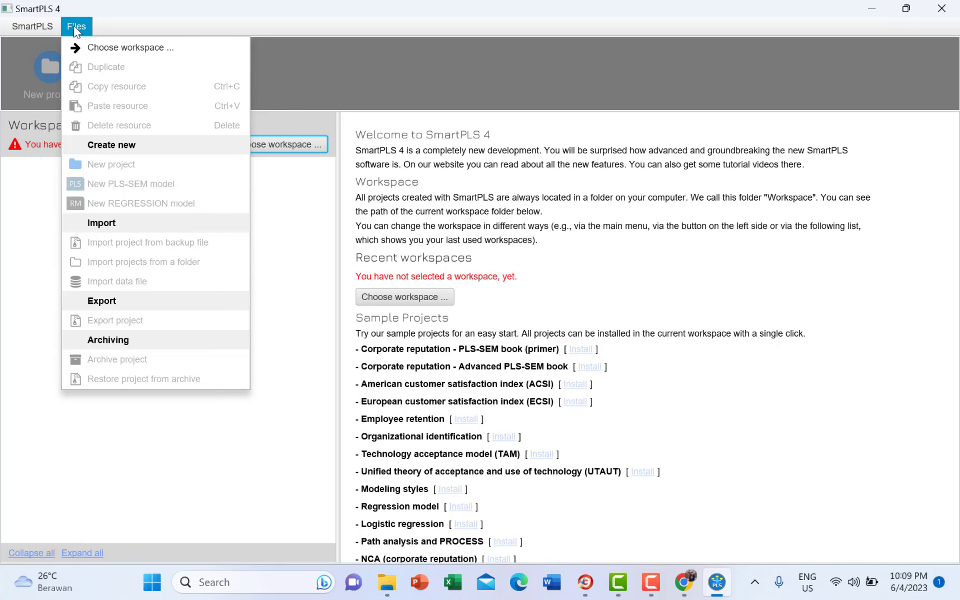
pyautogui.click(307, 248)
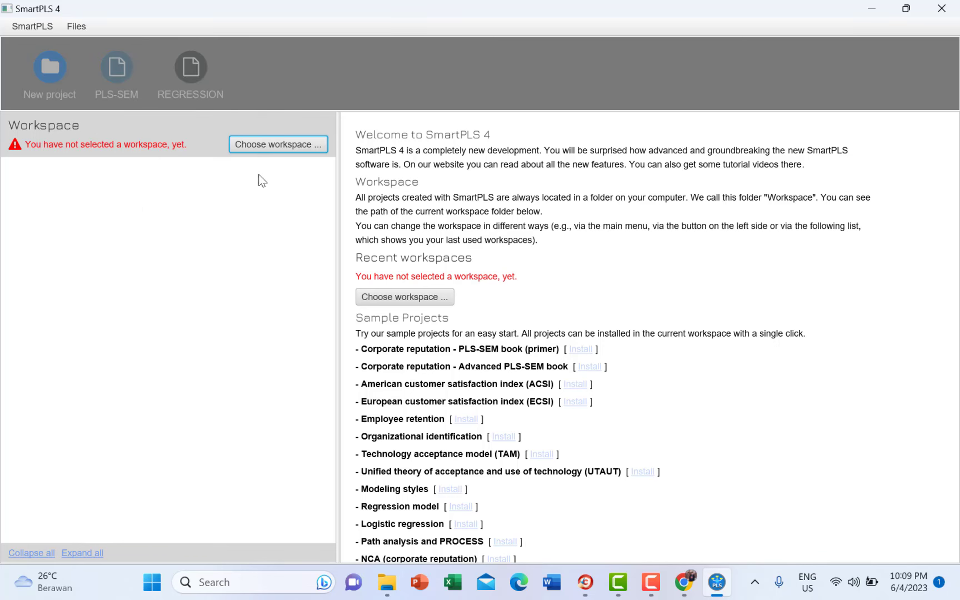
# - Create a new folder MKA on the D: drive, set it as the workspace, and narrow the Workspace panel
pyautogui.click(245, 144)
pyautogui.press('Escape')
pyautogui.click(305, 145)
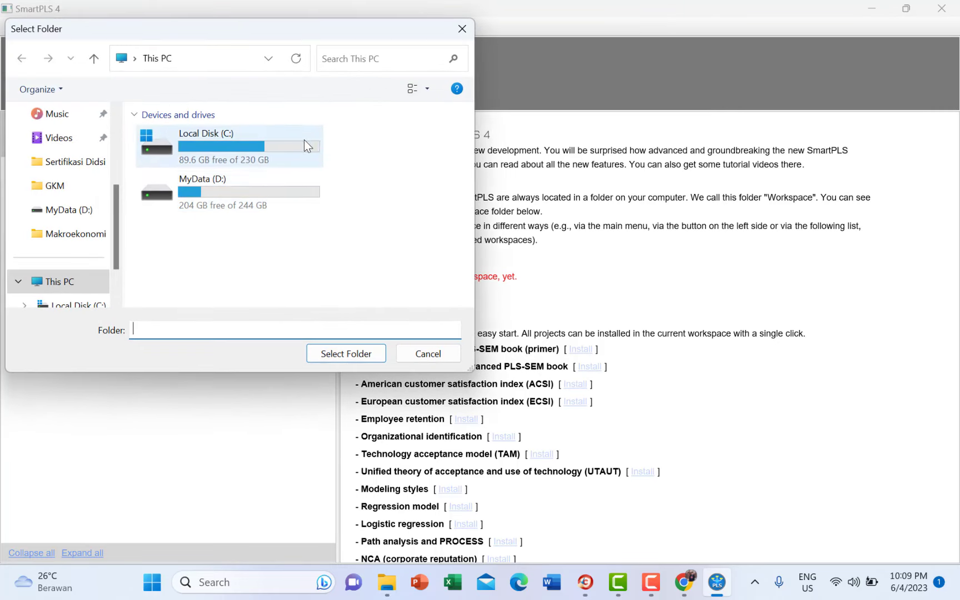
pyautogui.doubleClick(230, 195)
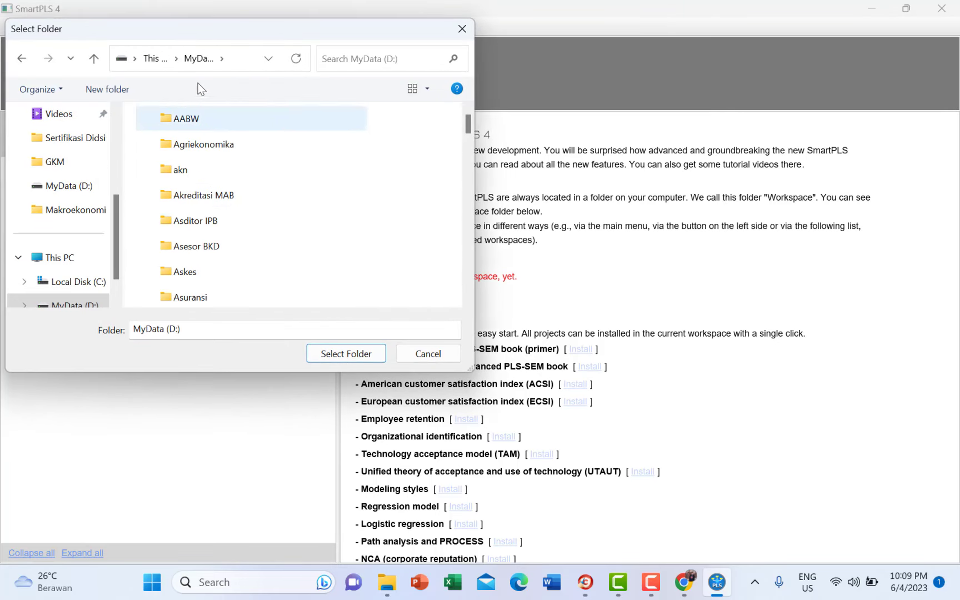
pyautogui.click(117, 91)
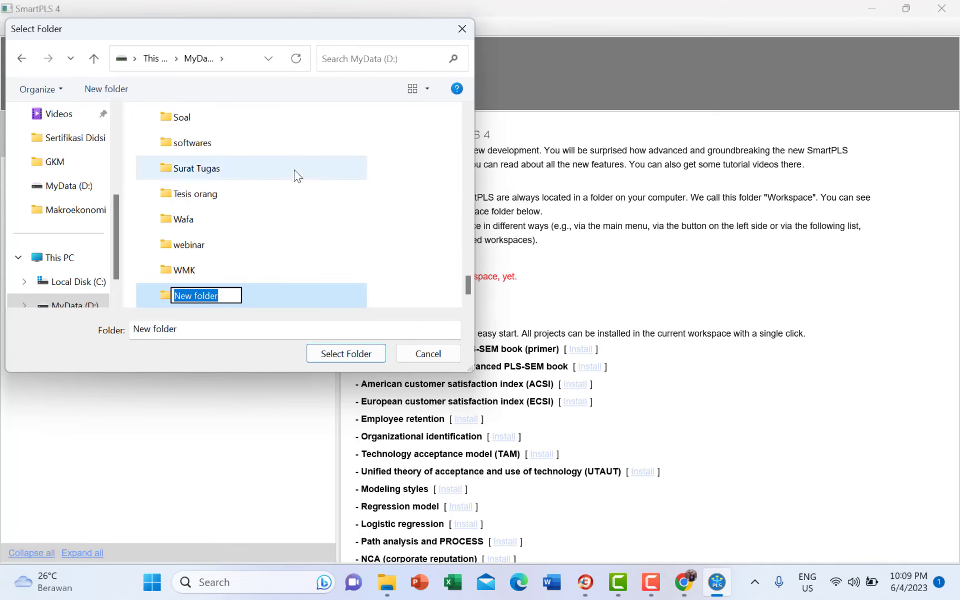
pyautogui.write('MKA')
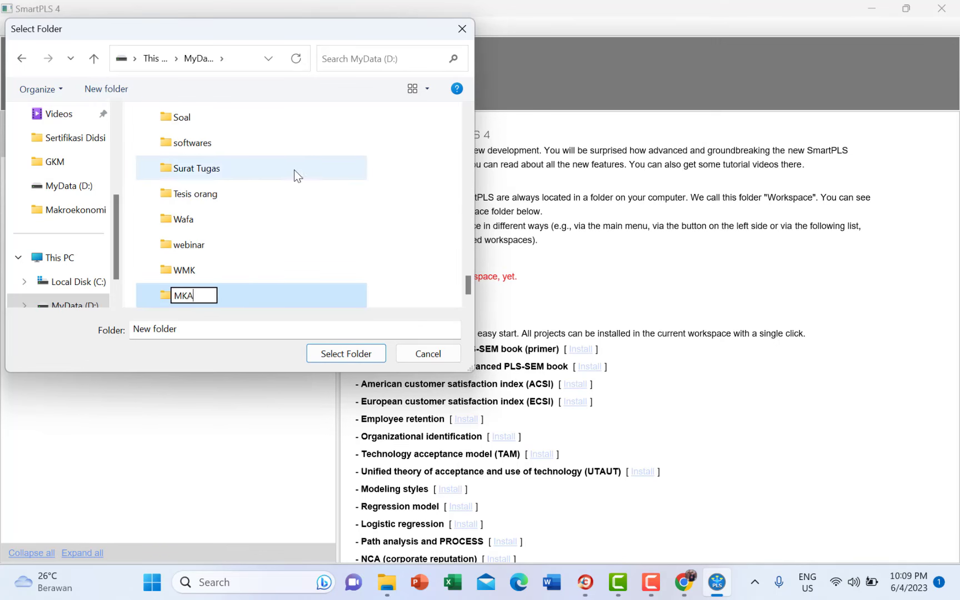
pyautogui.press('Return')
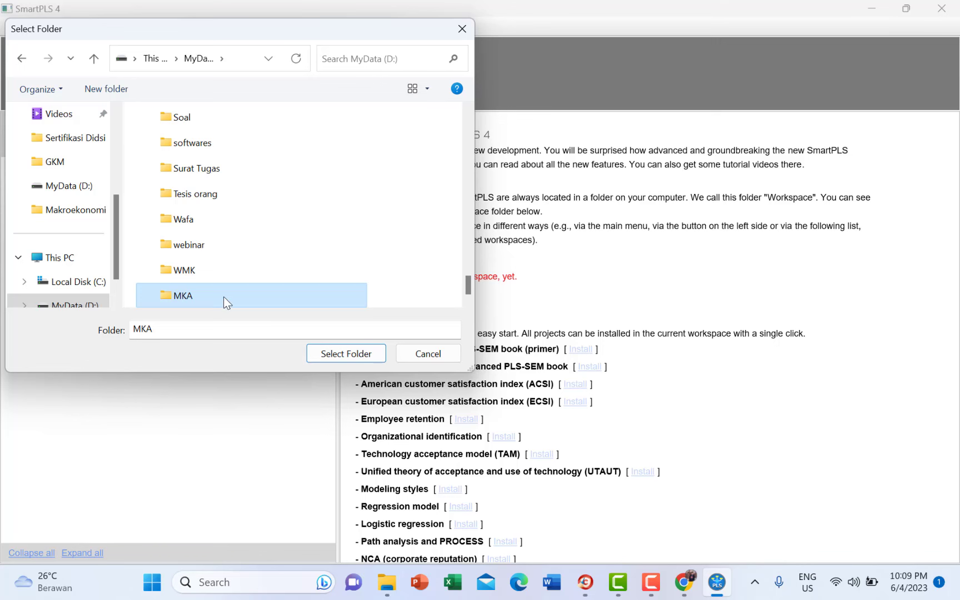
pyautogui.doubleClick(226, 303)
pyautogui.click(342, 353)
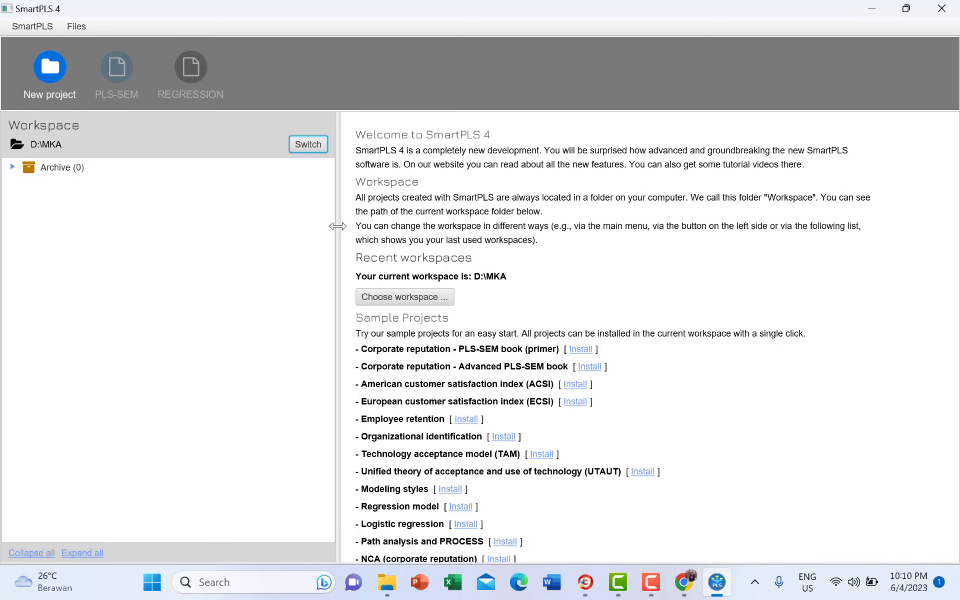
pyautogui.moveTo(340, 225); pyautogui.dragTo(216, 230)
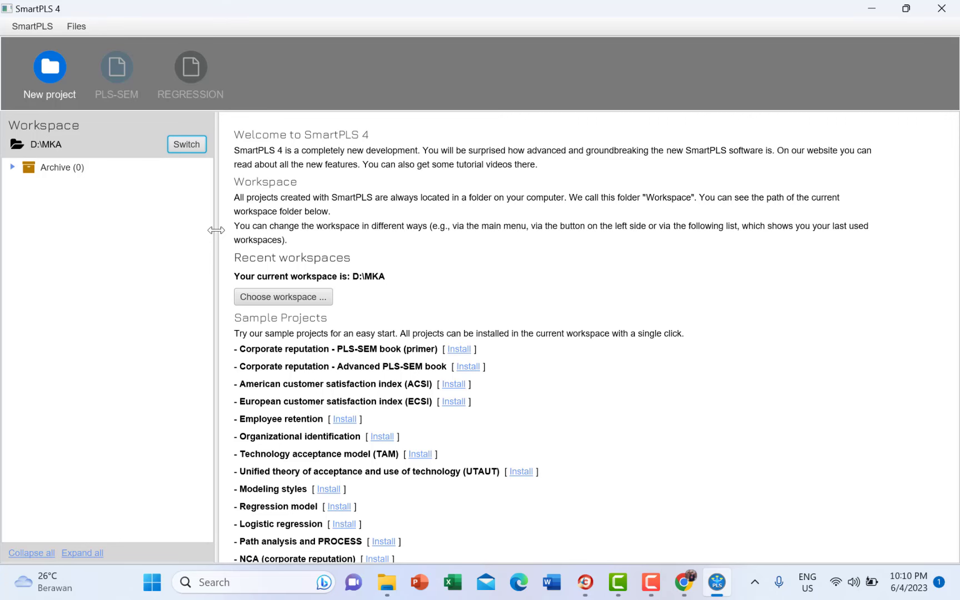
# - Create a new project with the name 'Latihan'
pyautogui.click(50, 89)
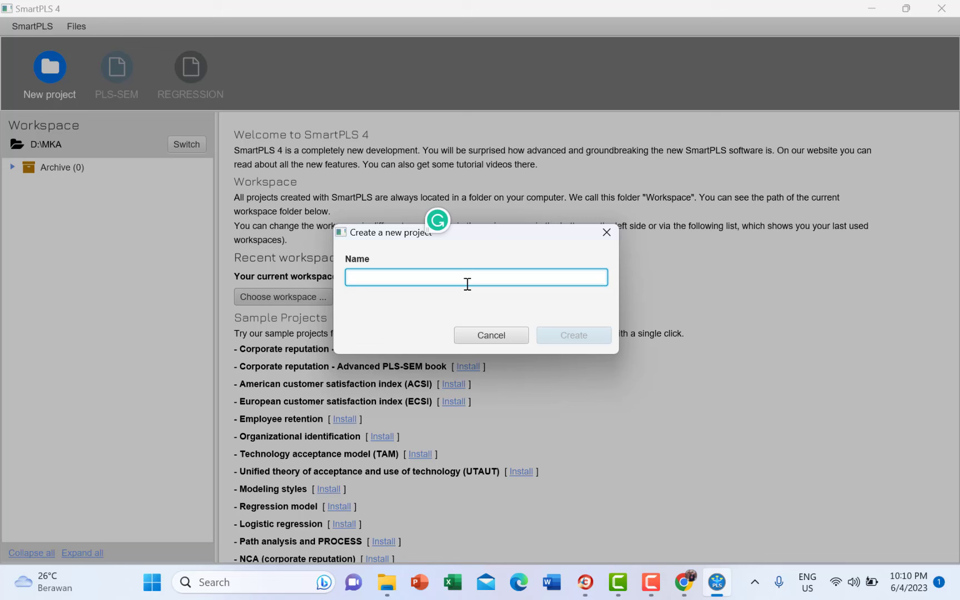
pyautogui.write('Latih')
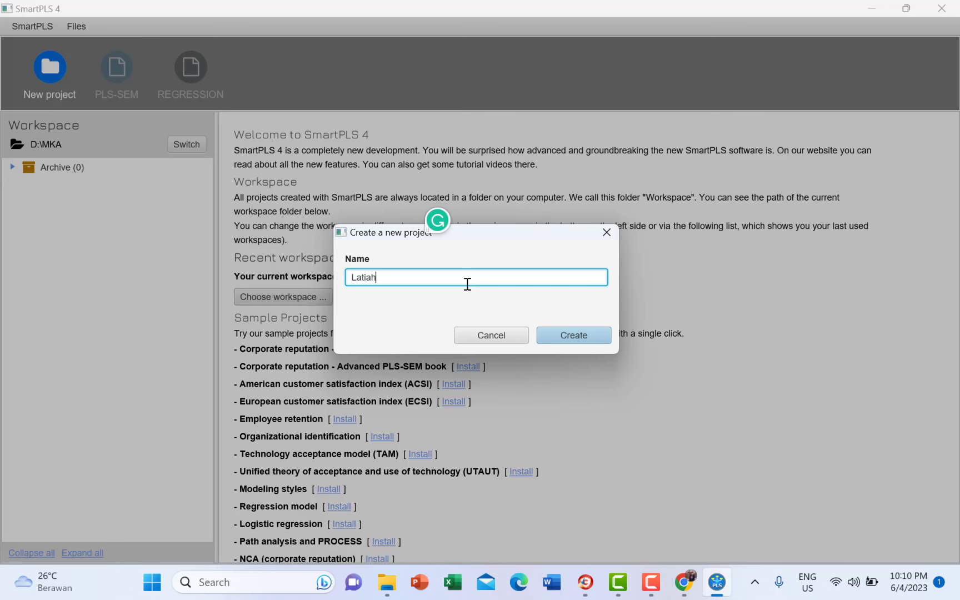
pyautogui.press('BackSpace')
pyautogui.write('han')
pyautogui.click(578, 336)
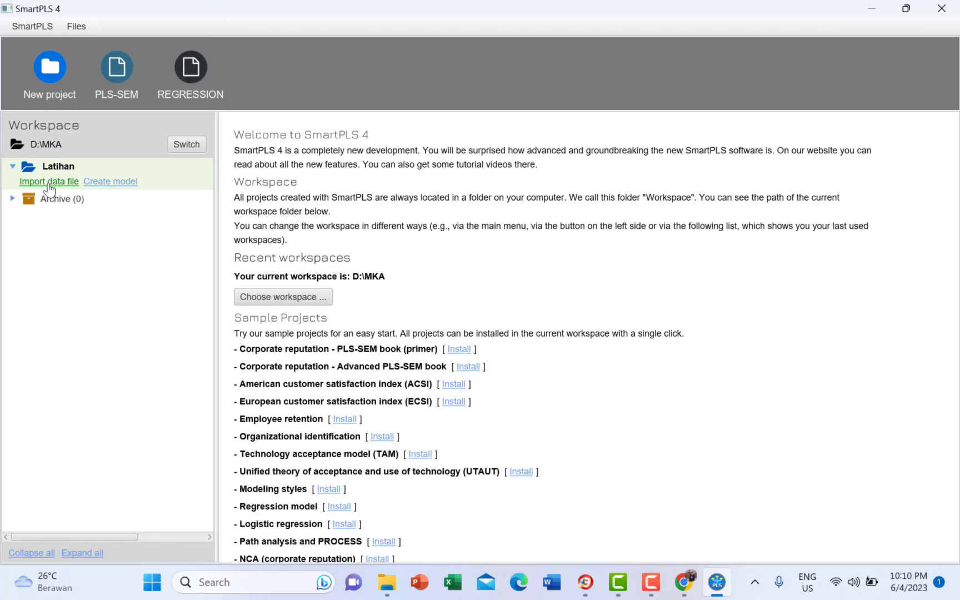
# - Start a data-file import into Latihan and pick data_pelatihan in the Downloads folder
pyautogui.click(49, 183)
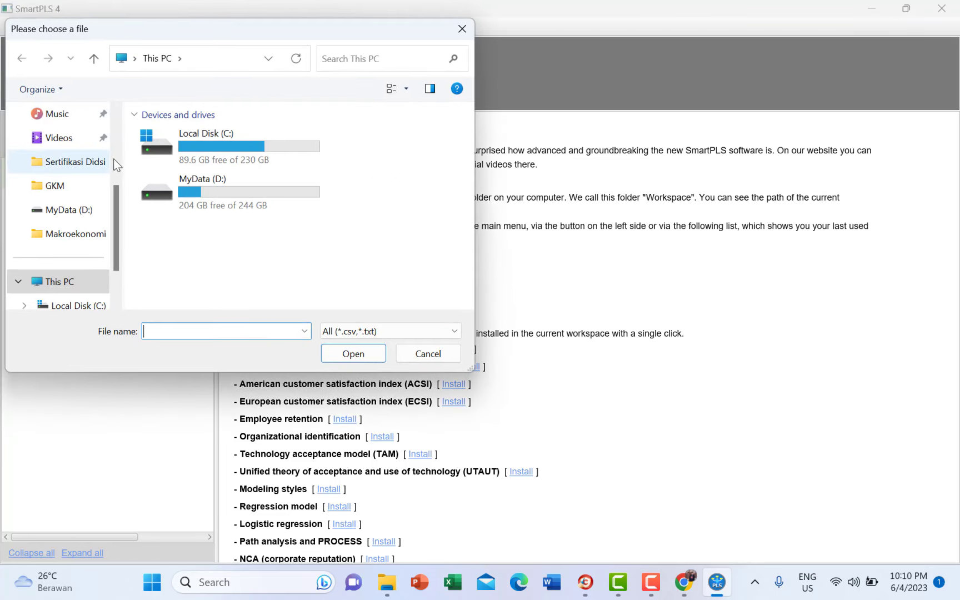
pyautogui.moveTo(116, 207); pyautogui.dragTo(116, 139)
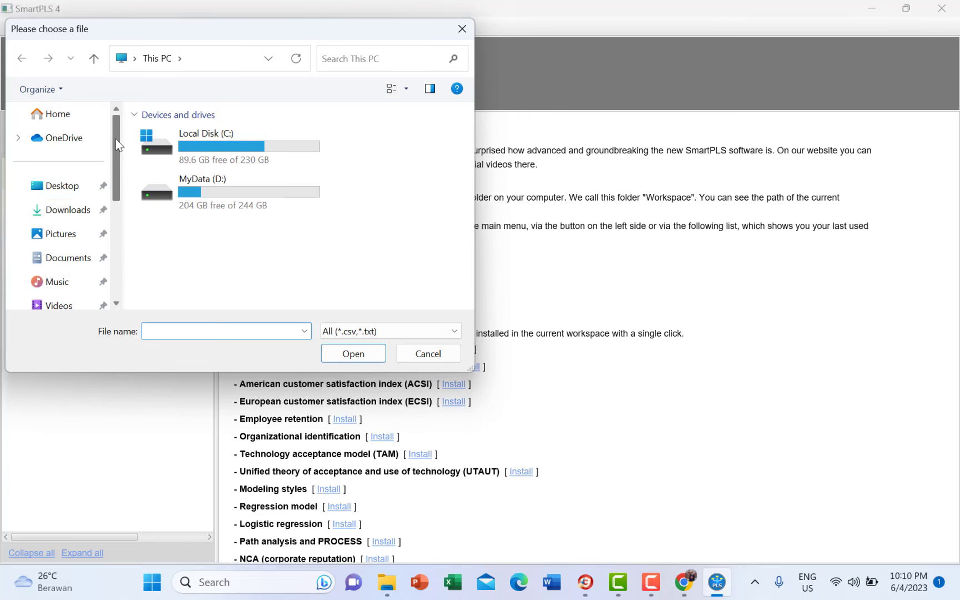
pyautogui.click(78, 209)
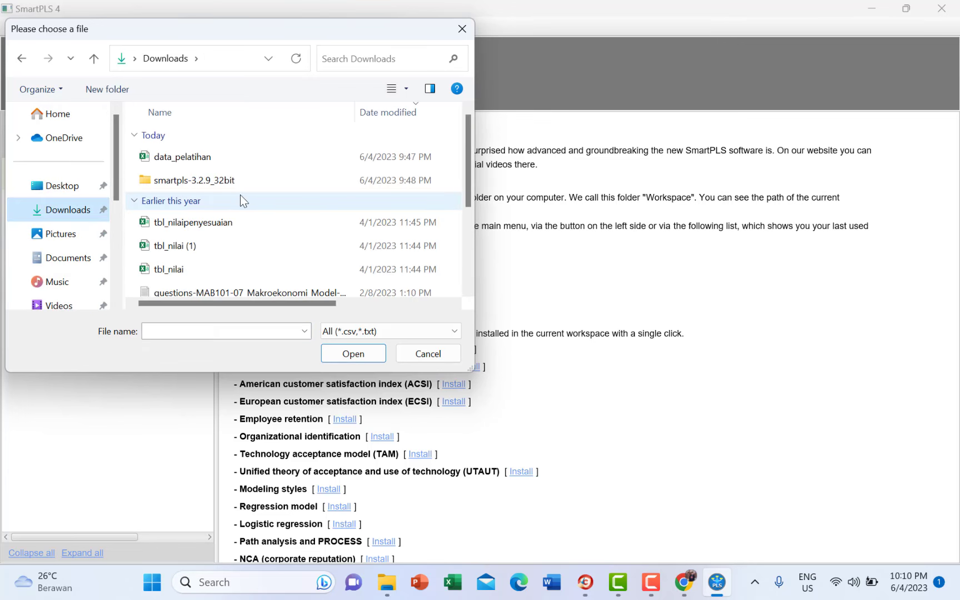
pyautogui.click(310, 161)
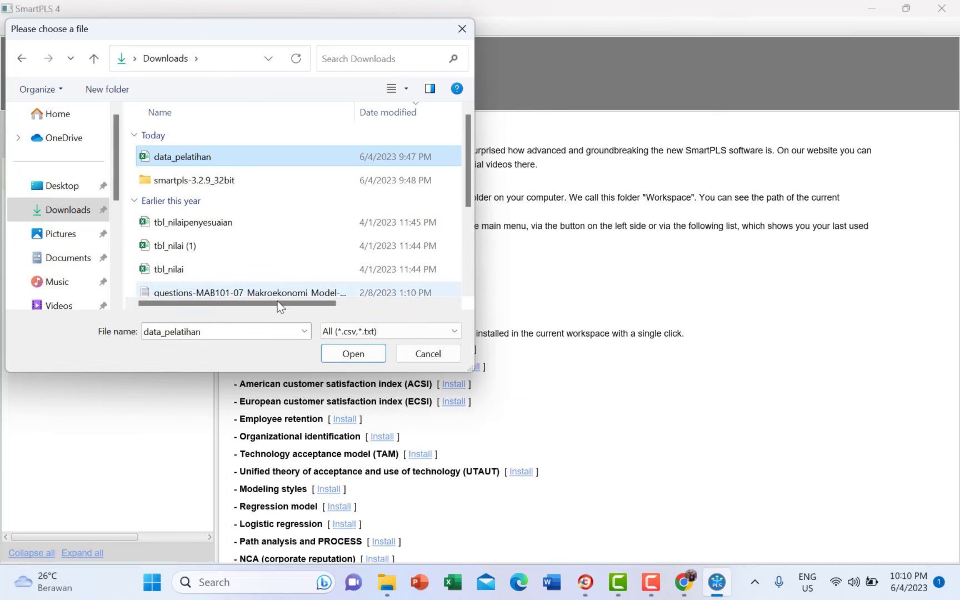
pyautogui.moveTo(281, 307); pyautogui.dragTo(246, 311)
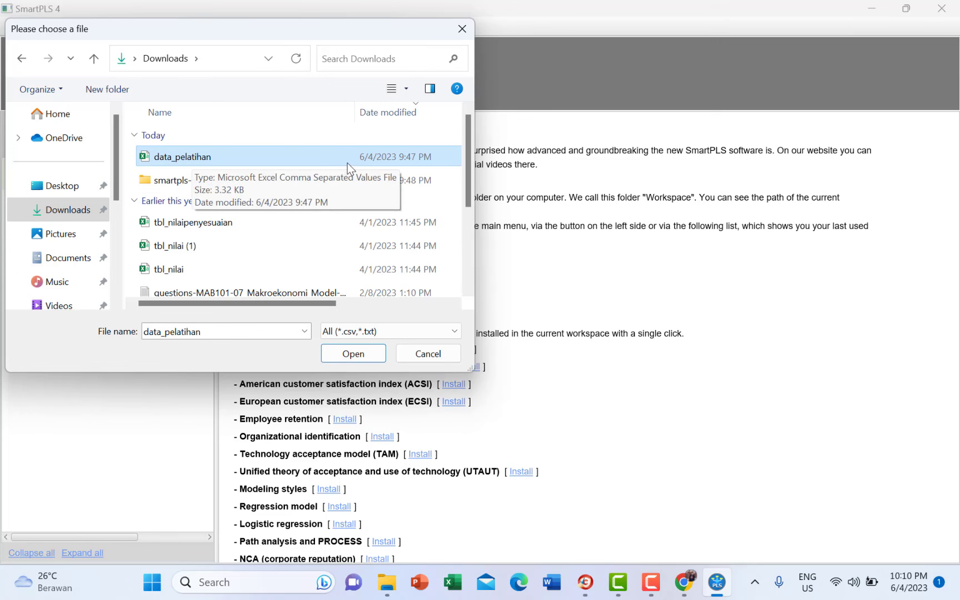
pyautogui.moveTo(279, 303); pyautogui.dragTo(220, 310)
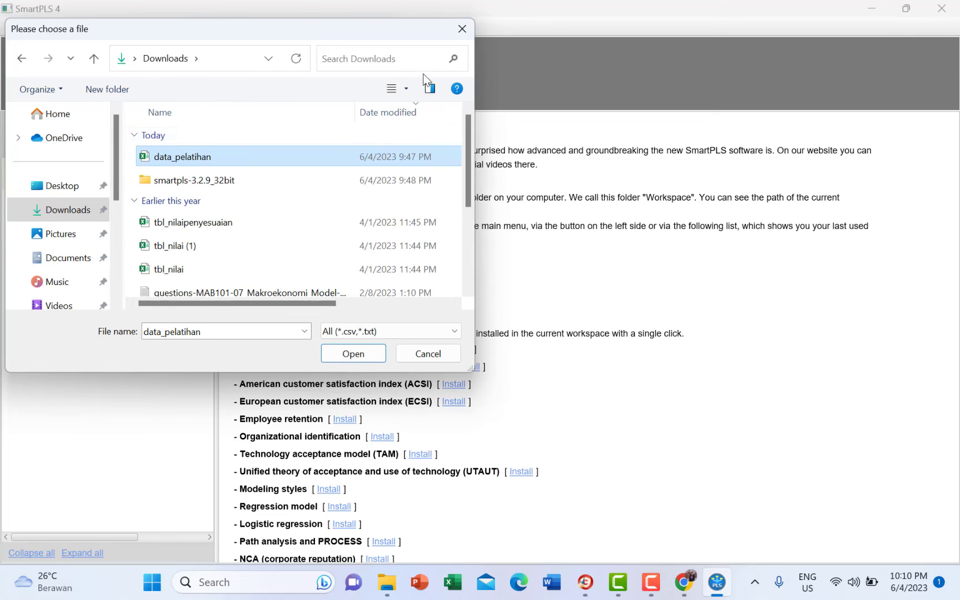
# - Filter the file list to *.csv and load data_pelatihan into the CSV import settings
pyautogui.doubleClick(194, 331)
pyautogui.write('*')
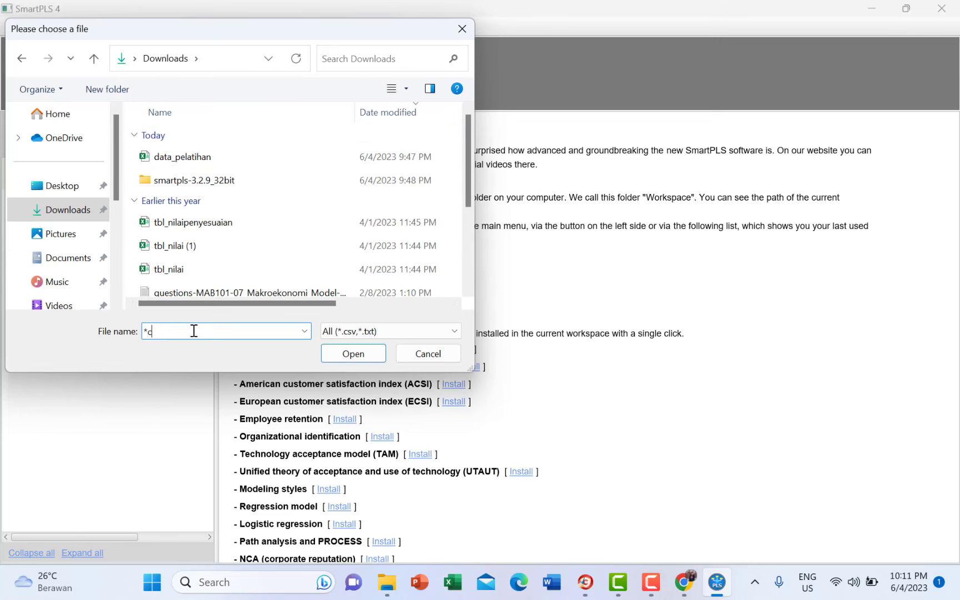
pyautogui.write('.csv')
pyautogui.press('Return')
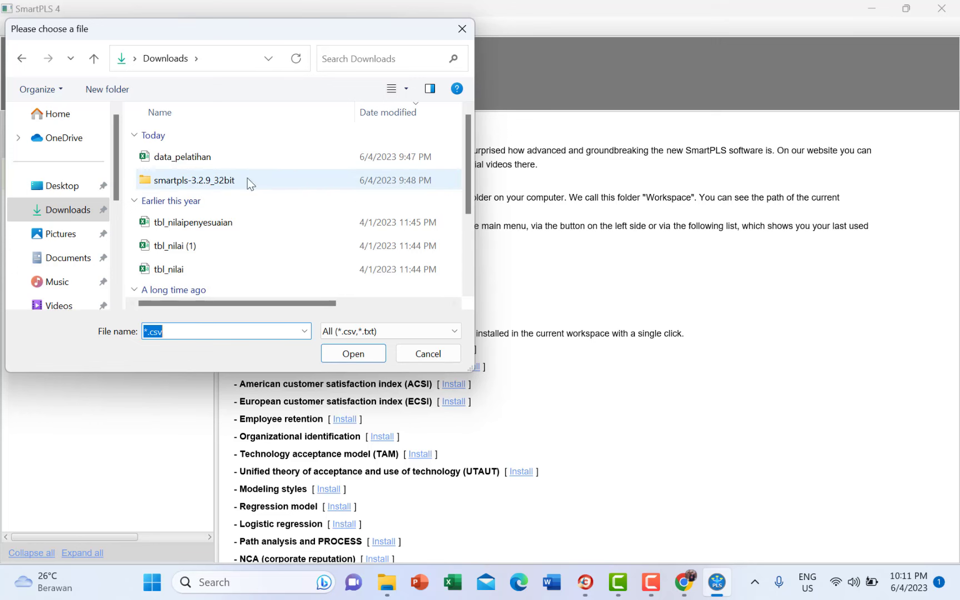
pyautogui.moveTo(470, 146)
pyautogui.mouseDown()
pyautogui.moveTo(475, 251)
pyautogui.moveTo(468, 134)
pyautogui.mouseUp()
pyautogui.click(310, 156)
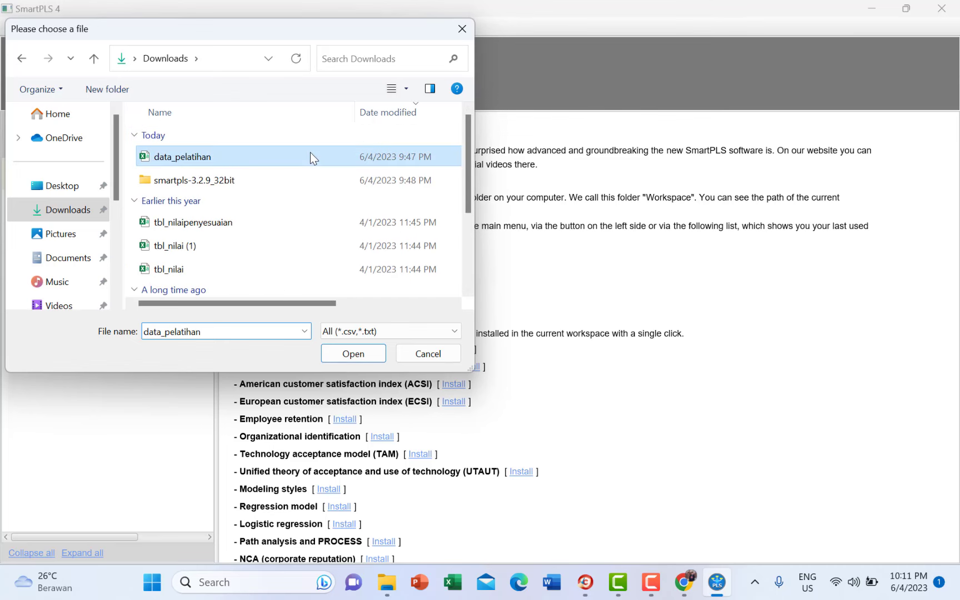
pyautogui.click(353, 354)
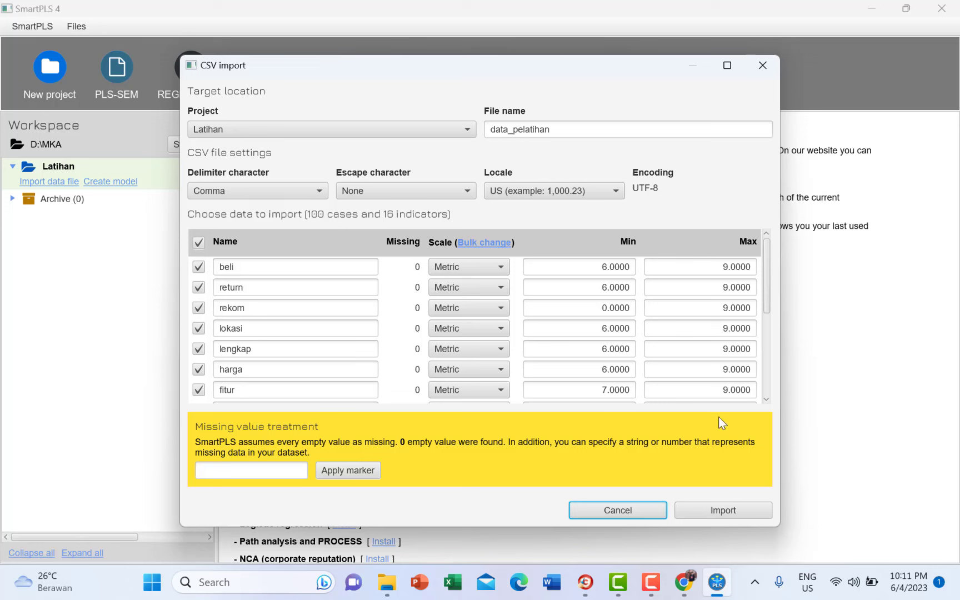
pyautogui.moveTo(767, 287); pyautogui.dragTo(751, 271)
# - Search the Downloads folder for *.csv and open data_pelatihan in Excel
pyautogui.click(388, 582)
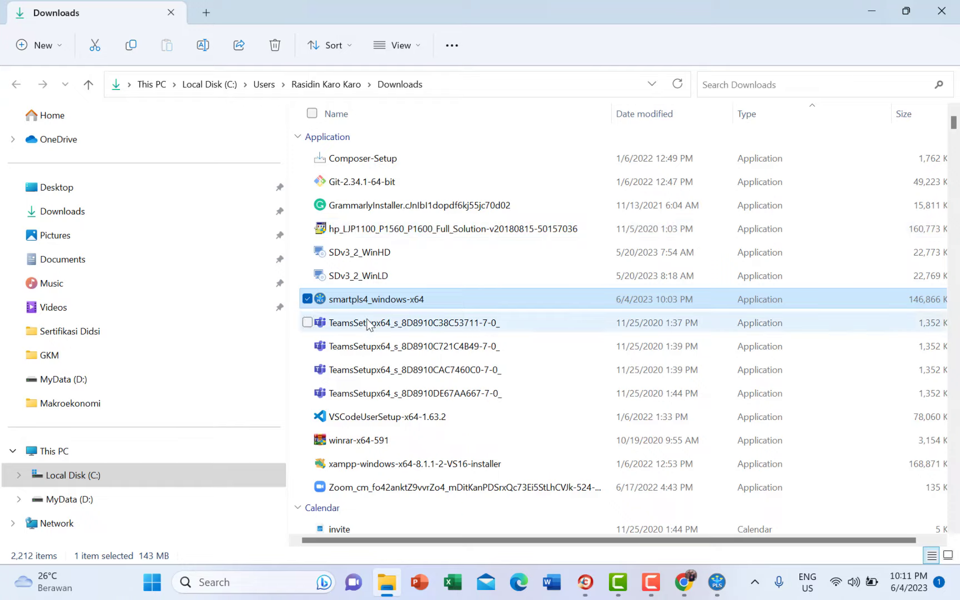
pyautogui.scroll(-20, 367, 319)
pyautogui.scroll(15, 367, 319)
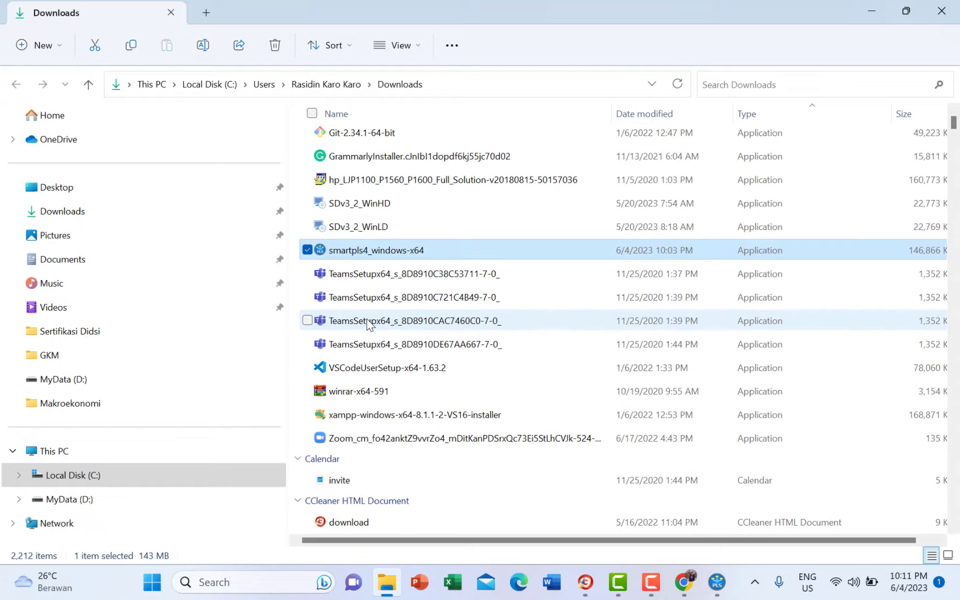
pyautogui.scroll(-13, 366, 319)
pyautogui.scroll(-20, 367, 321)
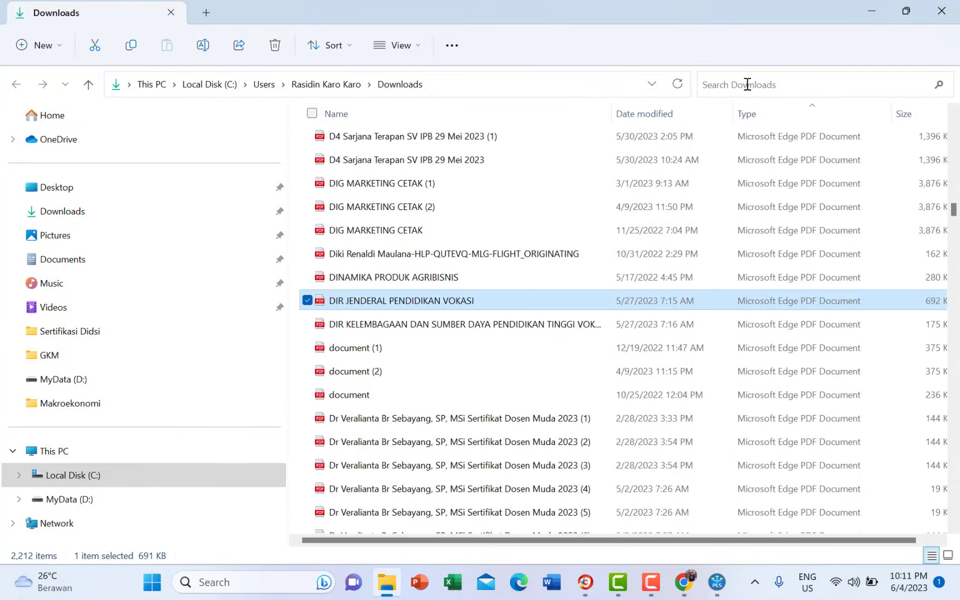
pyautogui.click(747, 84)
pyautogui.write('*.csv')
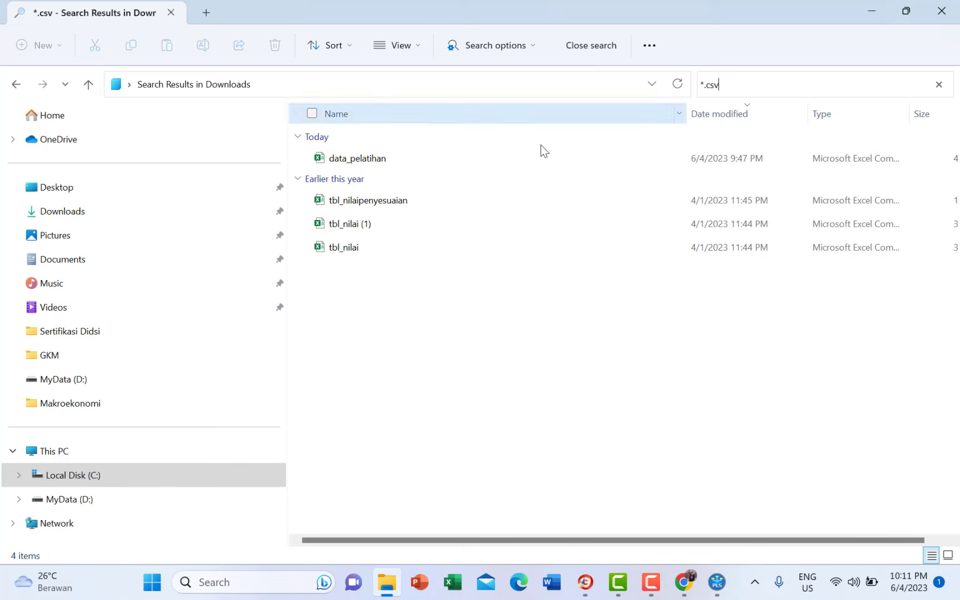
pyautogui.click(430, 159)
pyautogui.doubleClick(430, 159)
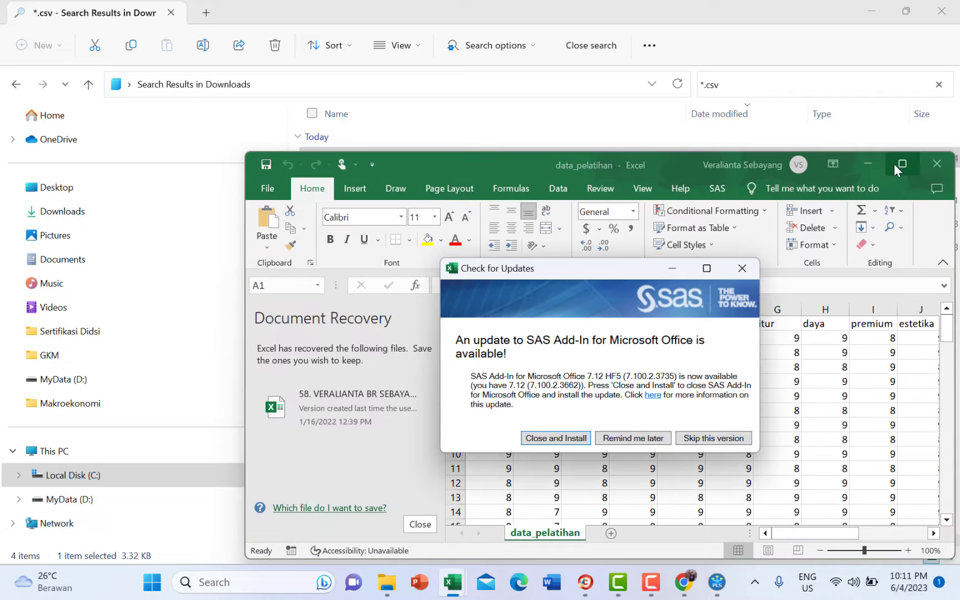
# - Maximize Excel, dismiss the SAS update prompt, and review the return, rekom, lokasi and lengkap headers before returning to SmartPLS
pyautogui.click(894, 165)
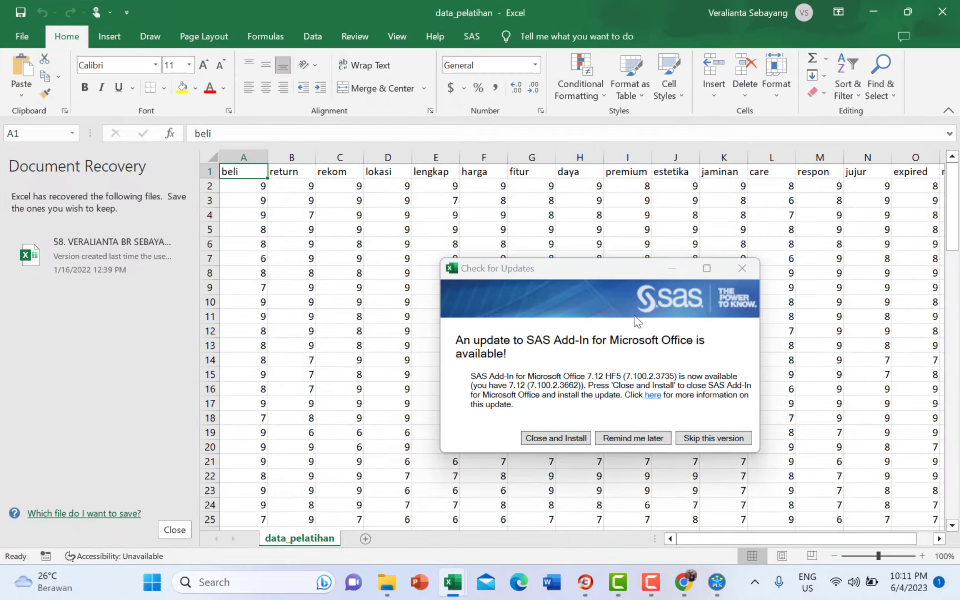
pyautogui.click(550, 438)
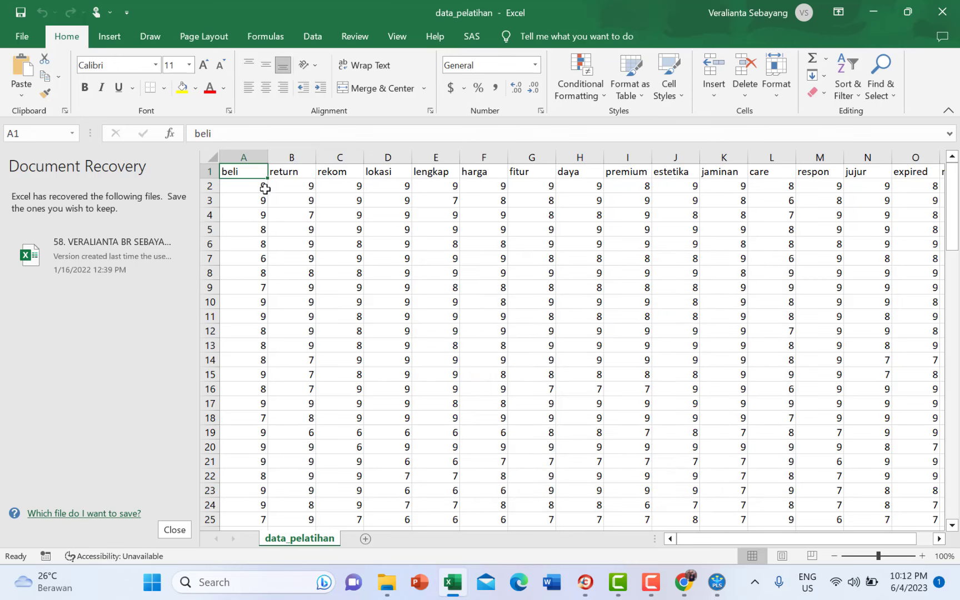
pyautogui.click(286, 174)
pyautogui.click(328, 173)
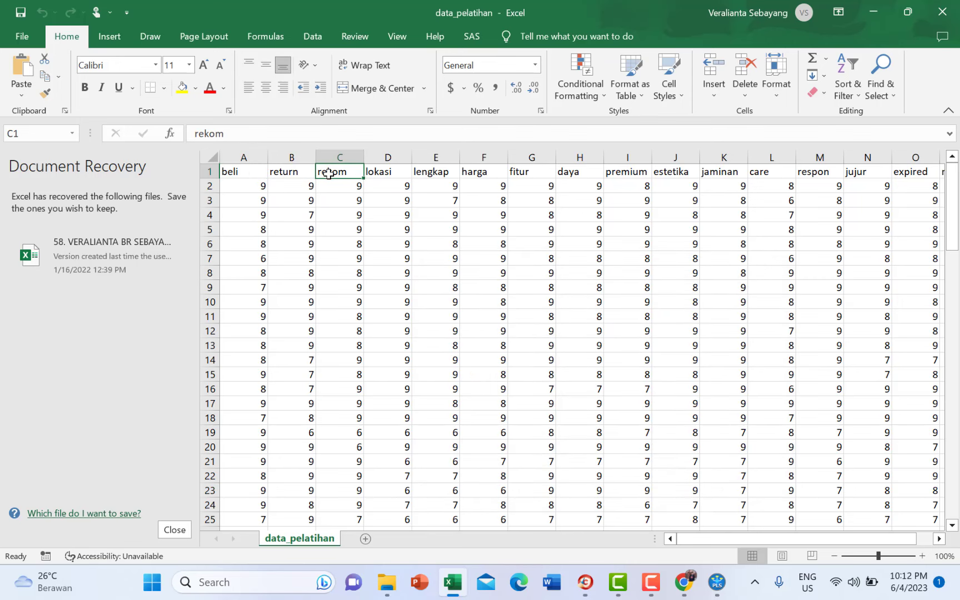
pyautogui.click(377, 172)
pyautogui.click(426, 171)
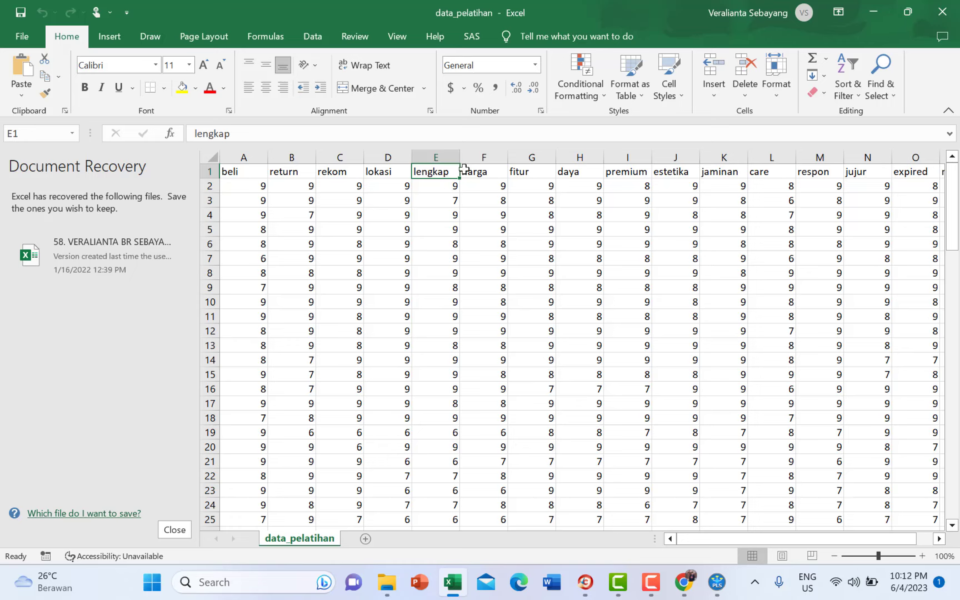
pyautogui.click(717, 583)
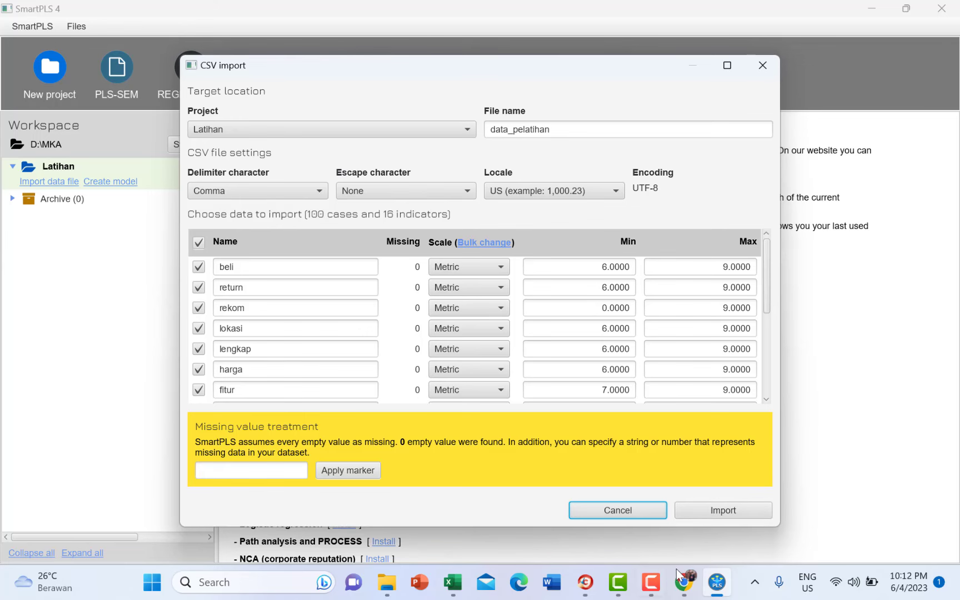
# - Check all 16 indicators as metric and import data_pelatihan into Latihan
pyautogui.click(453, 583)
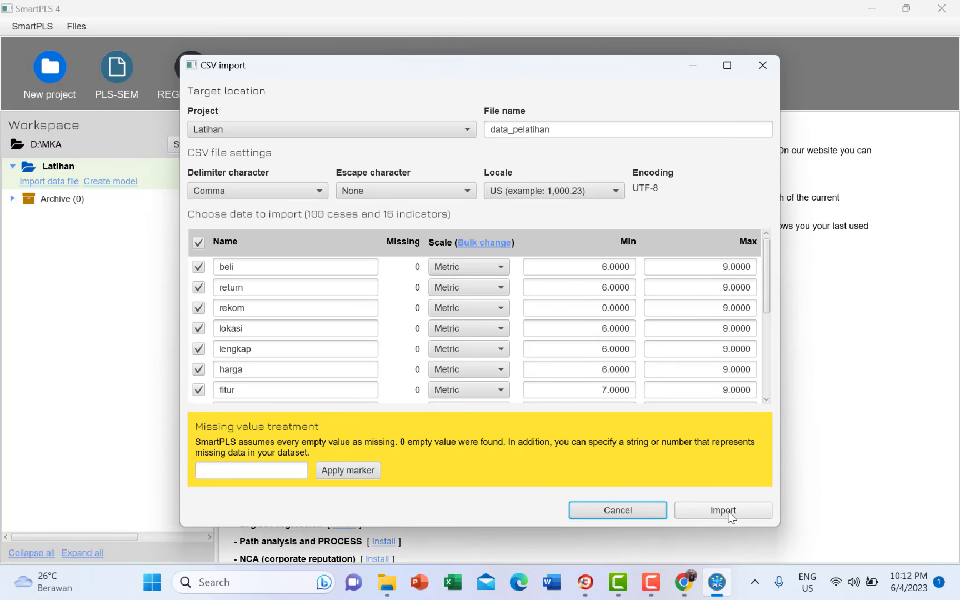
pyautogui.moveTo(766, 301); pyautogui.dragTo(767, 415)
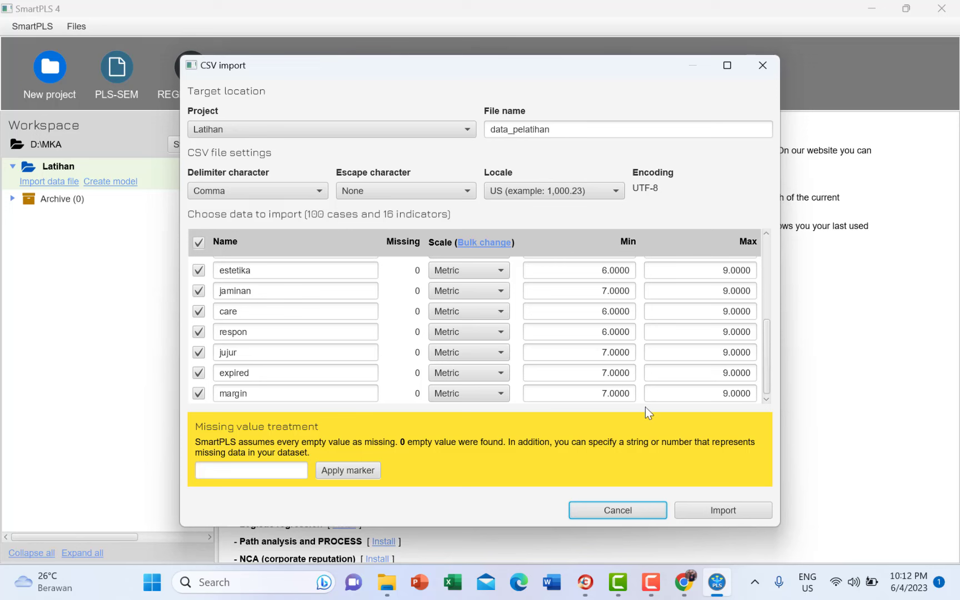
pyautogui.click(706, 509)
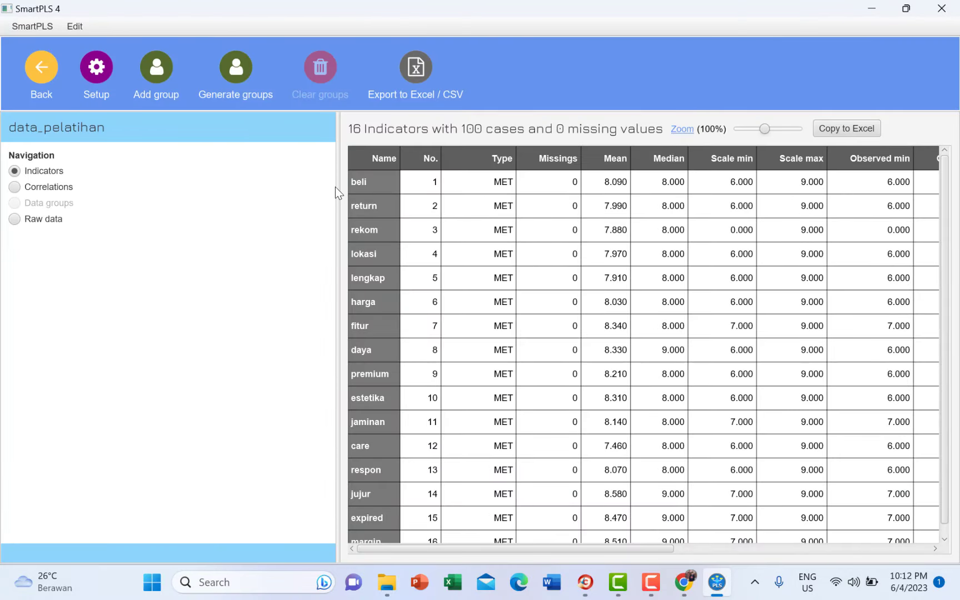
# - Widen the data_pelatihan indicator statistics table, then go back to the Welcome workspace
pyautogui.moveTo(337, 188); pyautogui.dragTo(178, 193)
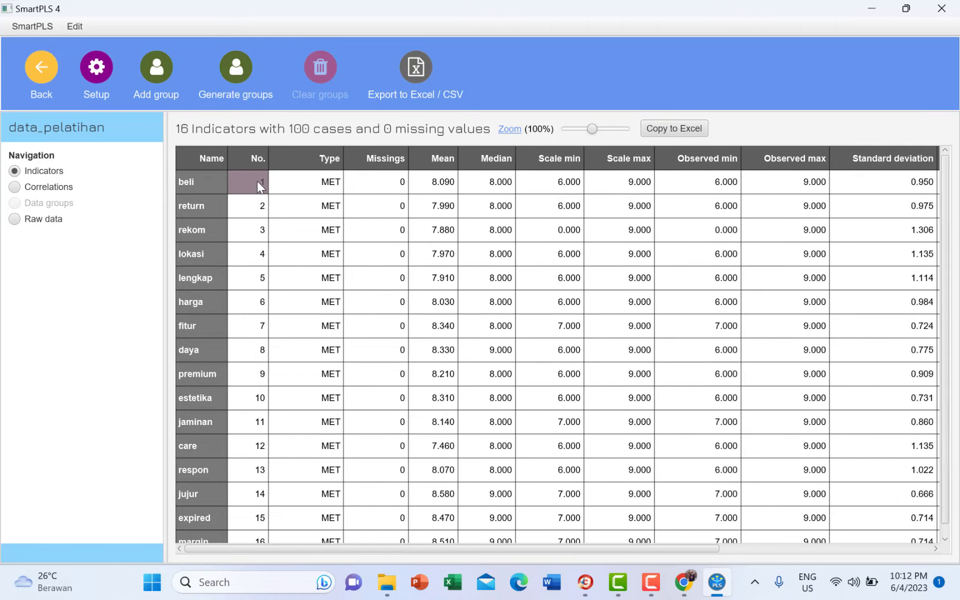
pyautogui.scroll(-1, 257, 333)
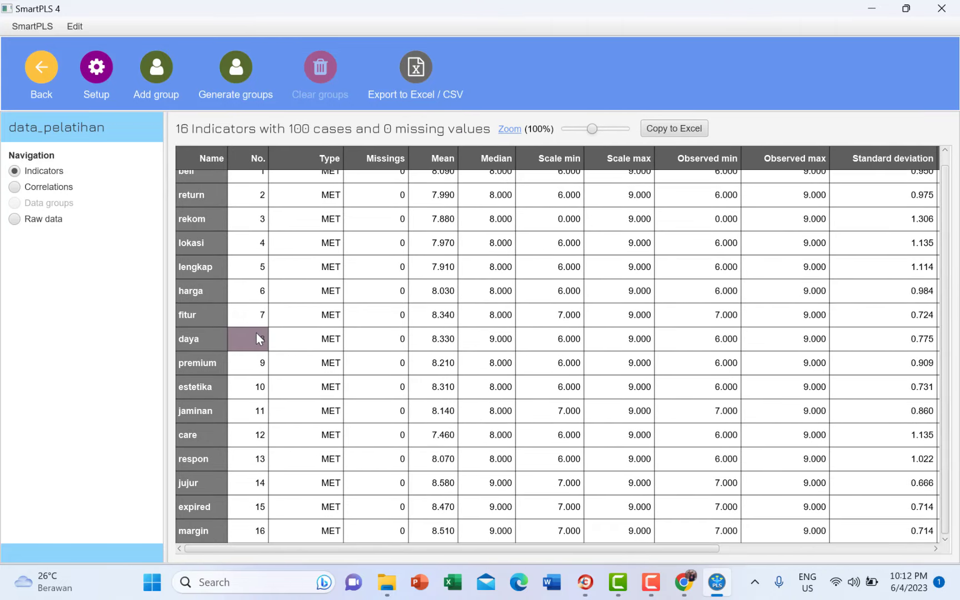
pyautogui.scroll(1, 256, 333)
pyautogui.scroll(-1, 255, 334)
pyautogui.scroll(1, 286, 273)
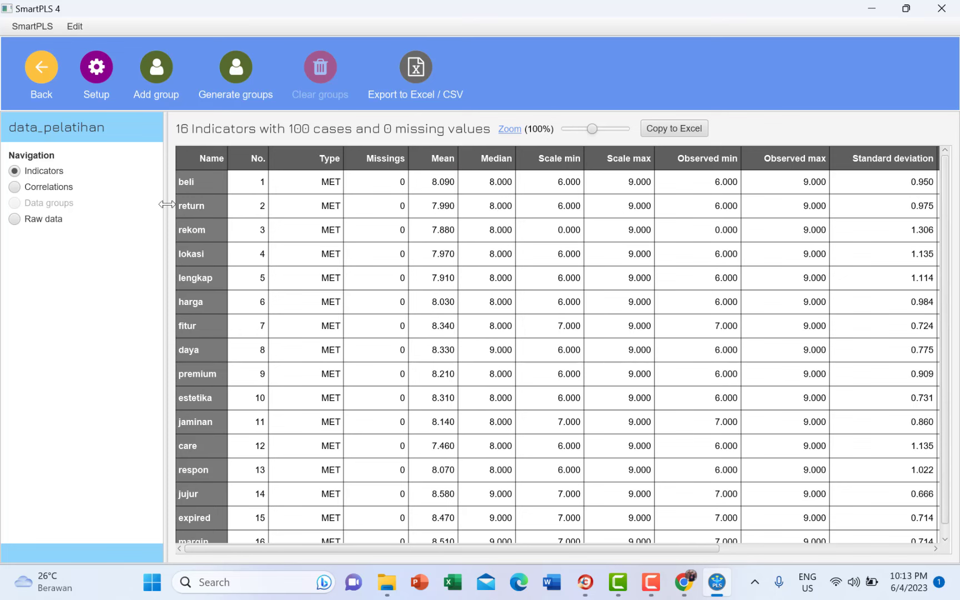
pyautogui.moveTo(167, 205); pyautogui.dragTo(160, 215)
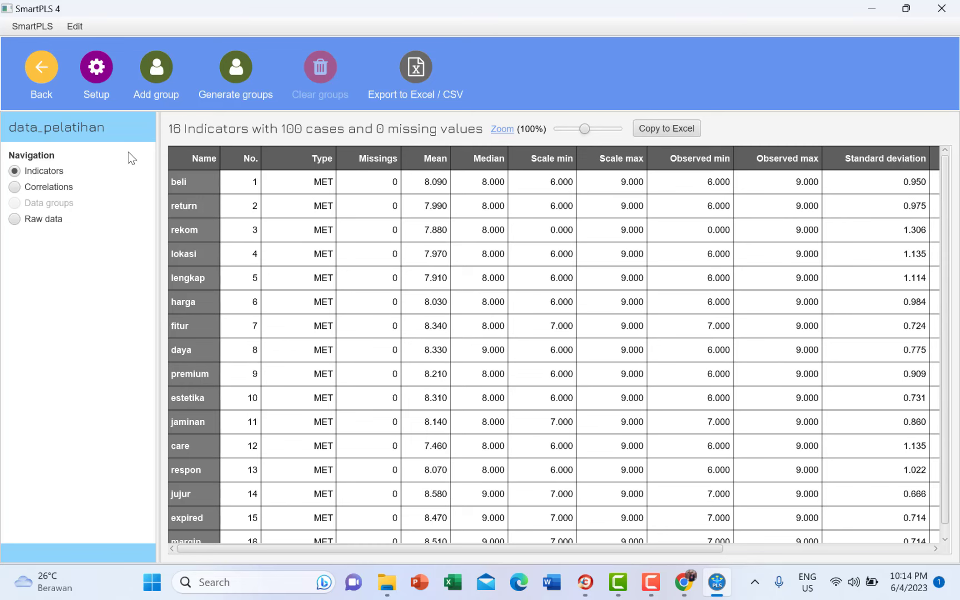
pyautogui.click(41, 94)
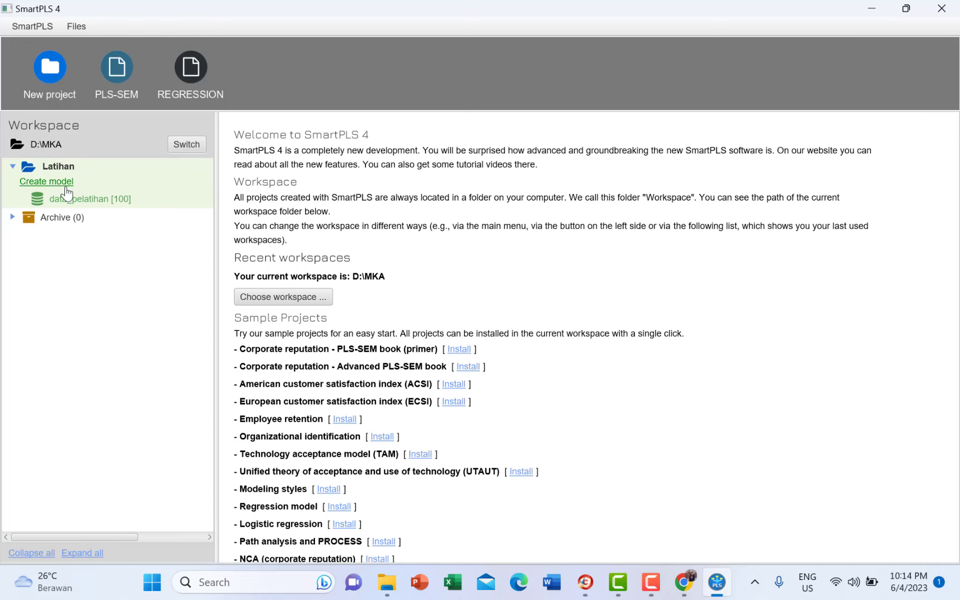
# - Create a PLS-SEM model named 'Loyalitas Pelanggan' in the Latihan project and save it
pyautogui.doubleClick(98, 198)
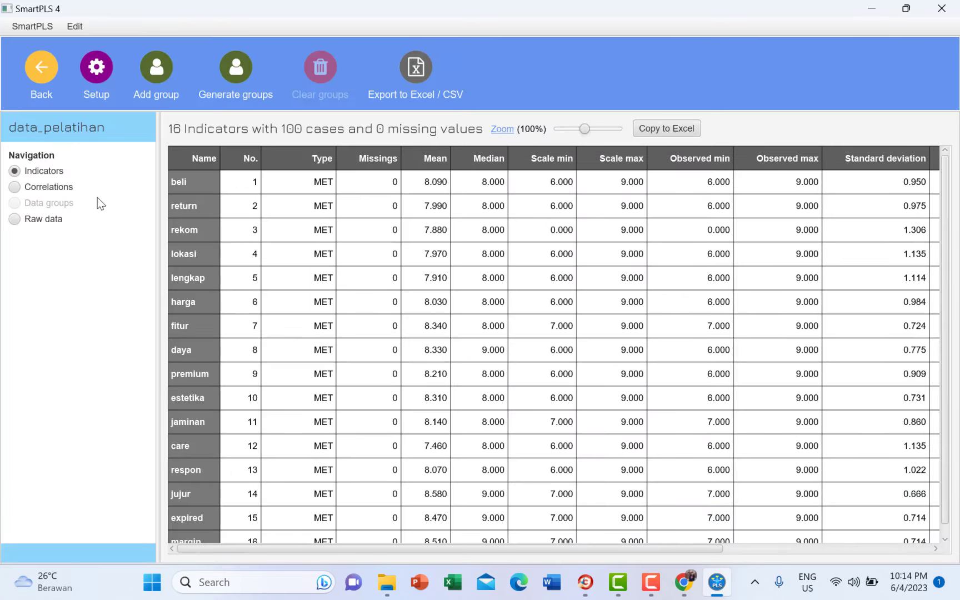
pyautogui.click(43, 92)
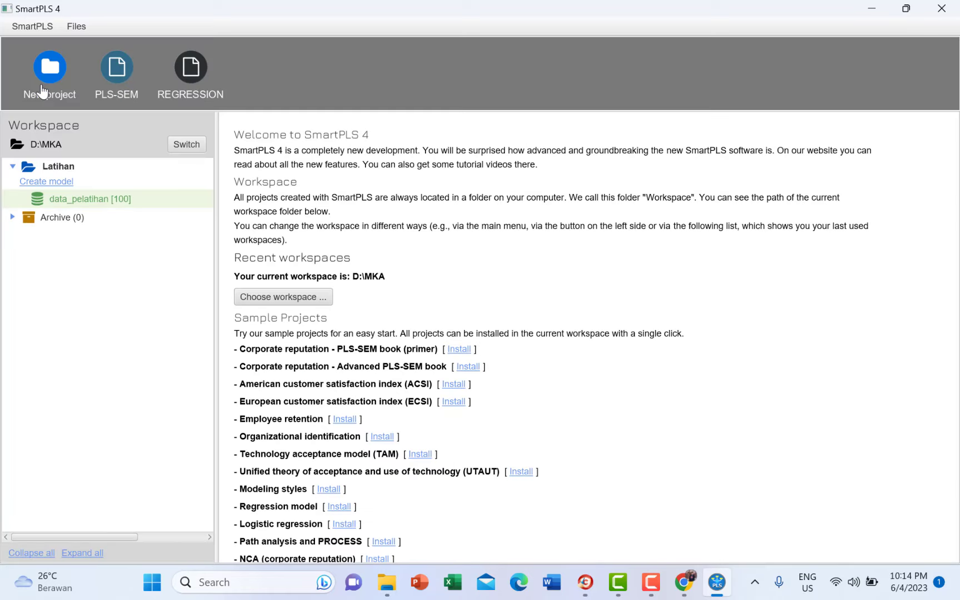
pyautogui.click(64, 188)
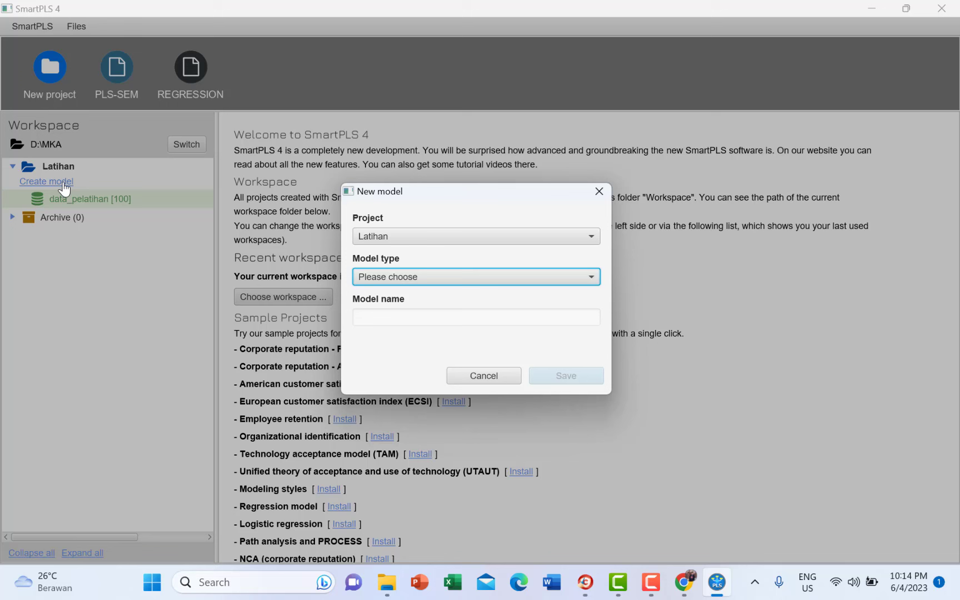
pyautogui.click(457, 276)
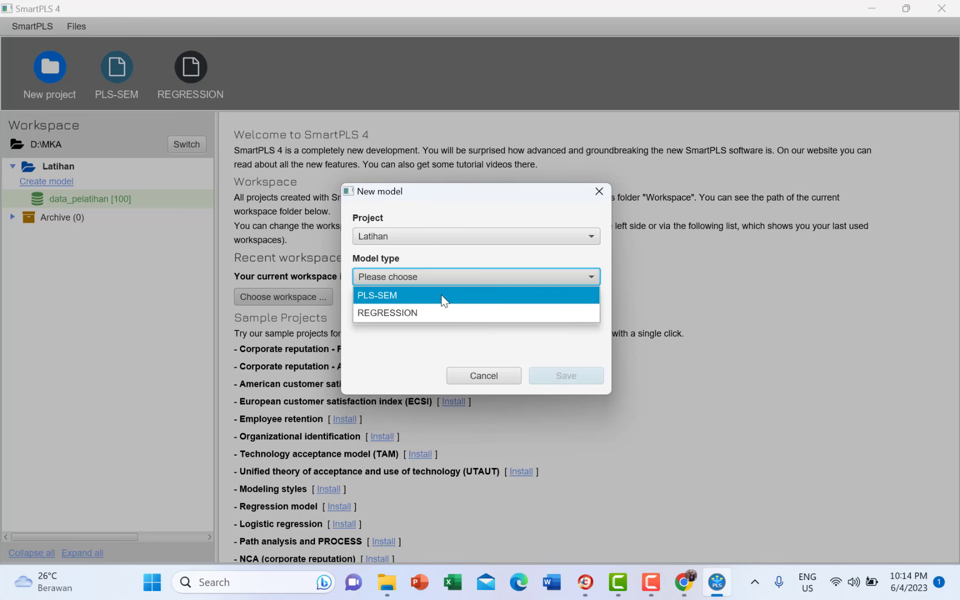
pyautogui.click(441, 295)
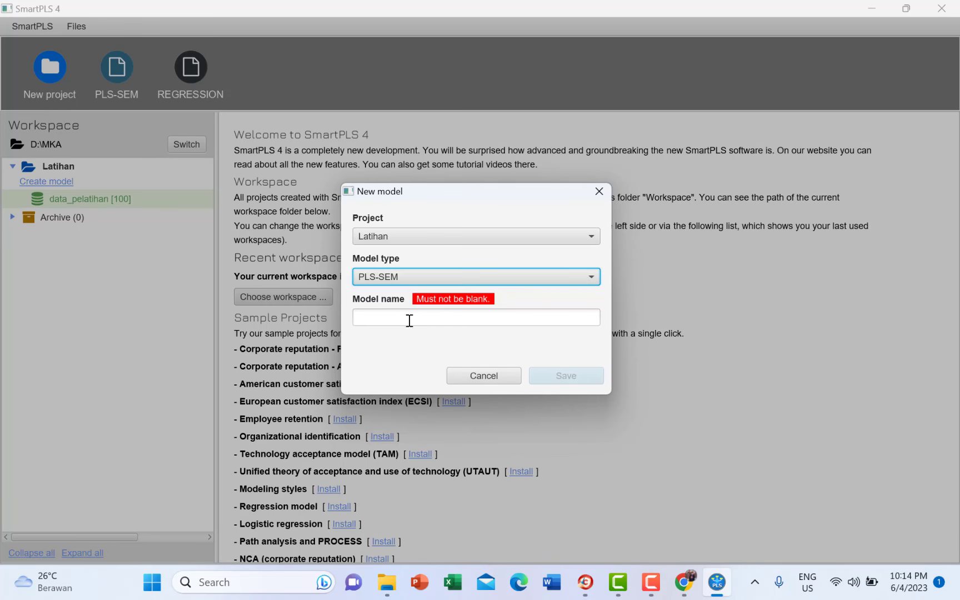
pyautogui.click(410, 320)
pyautogui.write('Ke')
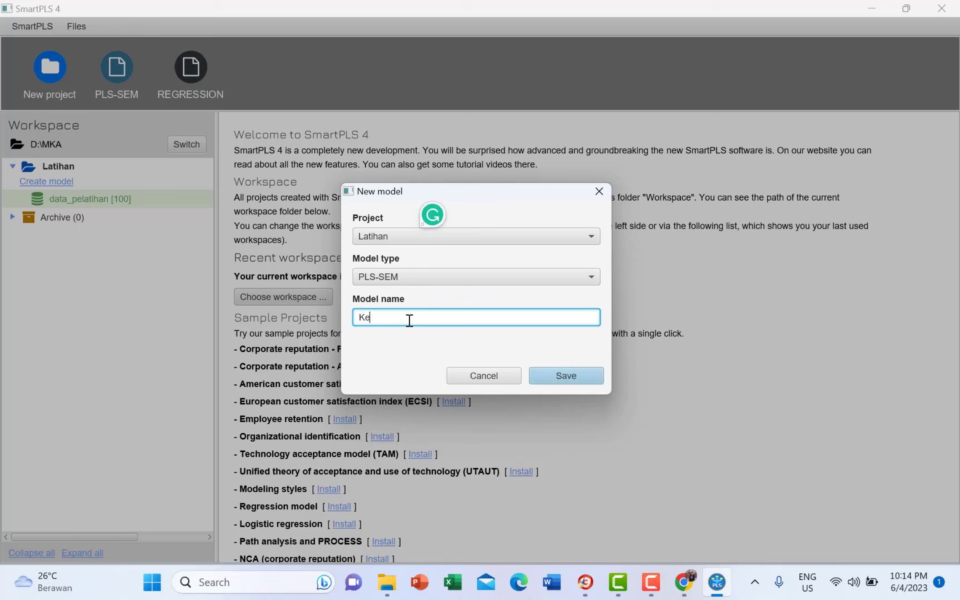
pyautogui.press('BackSpace')
pyautogui.press('BackSpace')
pyautogui.write('Loyalitas Pelanggan')
pyautogui.click(571, 375)
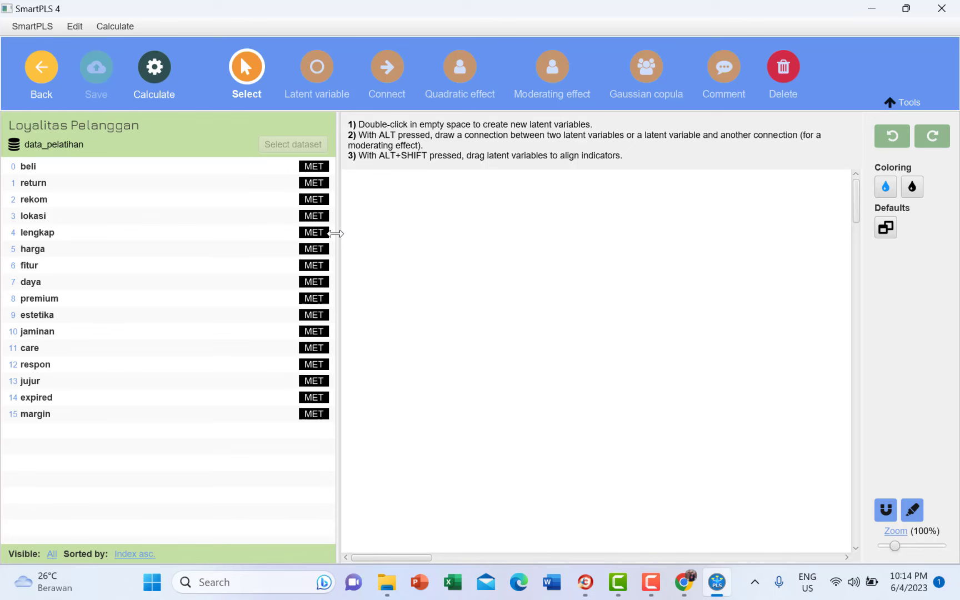
# - Enlarge the canvas and view statistics for the lokasi, beli, return and rekom indicators
pyautogui.moveTo(337, 234); pyautogui.dragTo(190, 234)
pyautogui.click(89, 222)
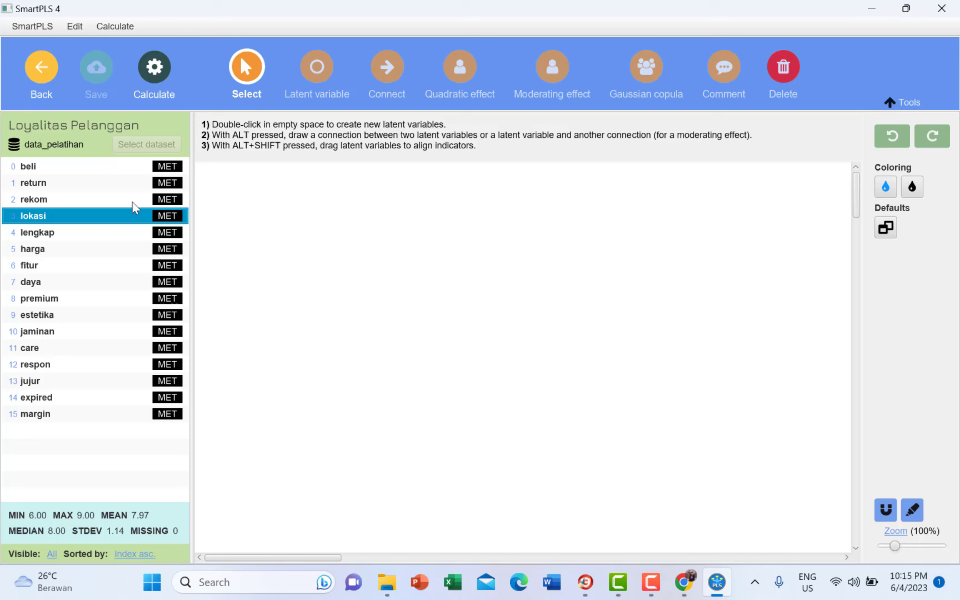
pyautogui.click(167, 168)
pyautogui.click(165, 185)
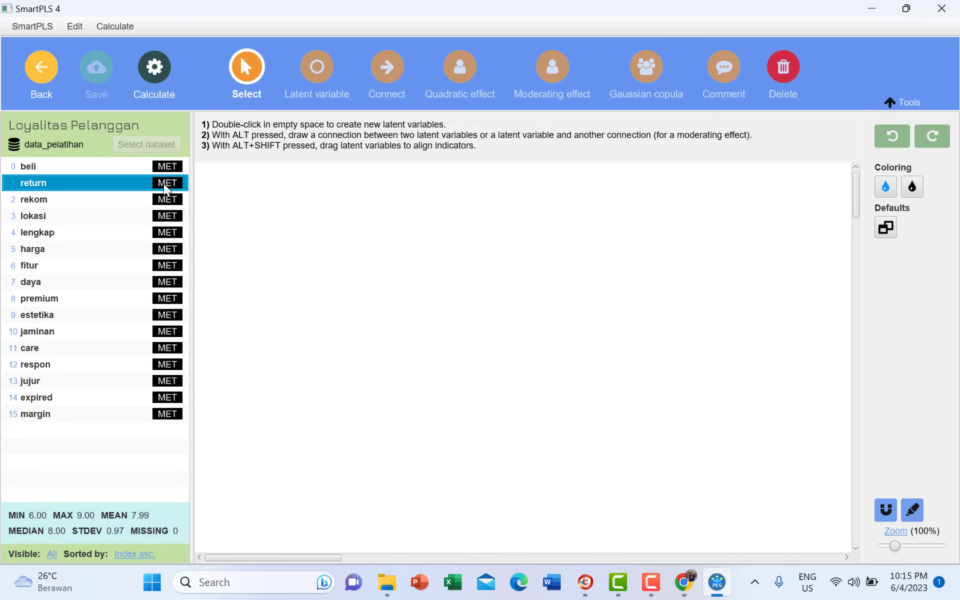
pyautogui.click(165, 200)
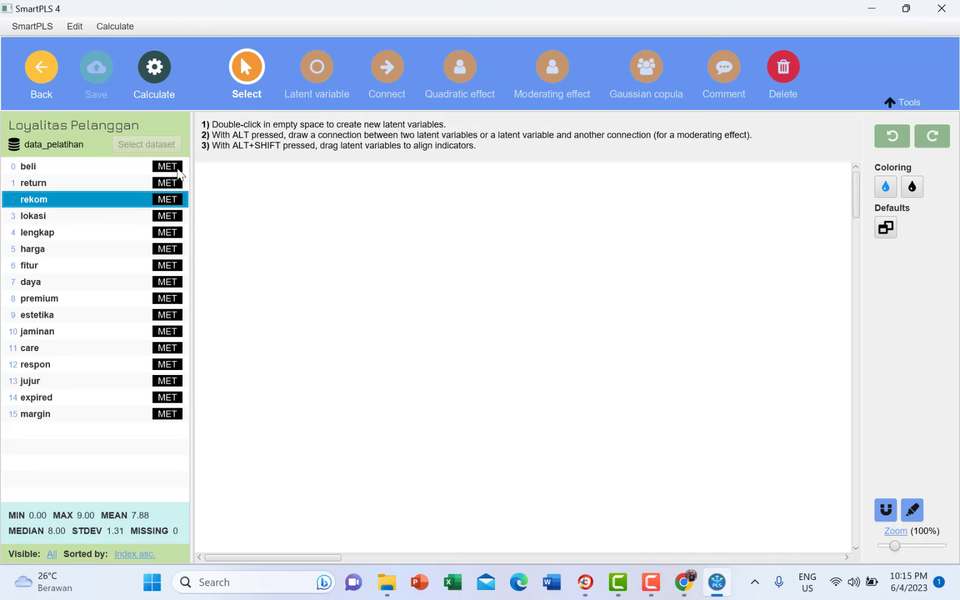
pyautogui.click(170, 169)
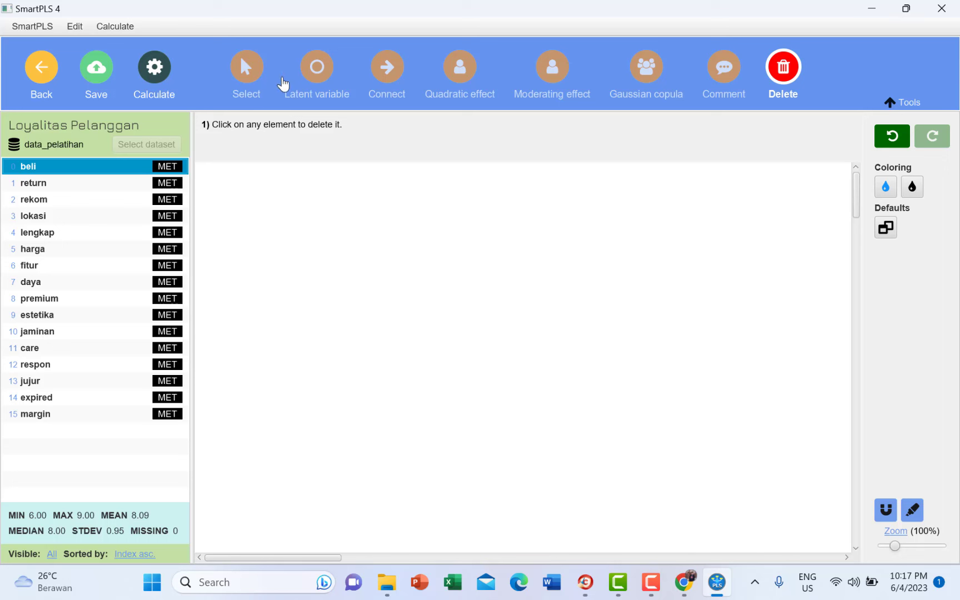
# - Switch the editor to latent-variable creation mode and select the beli indicator
pyautogui.click(245, 80)
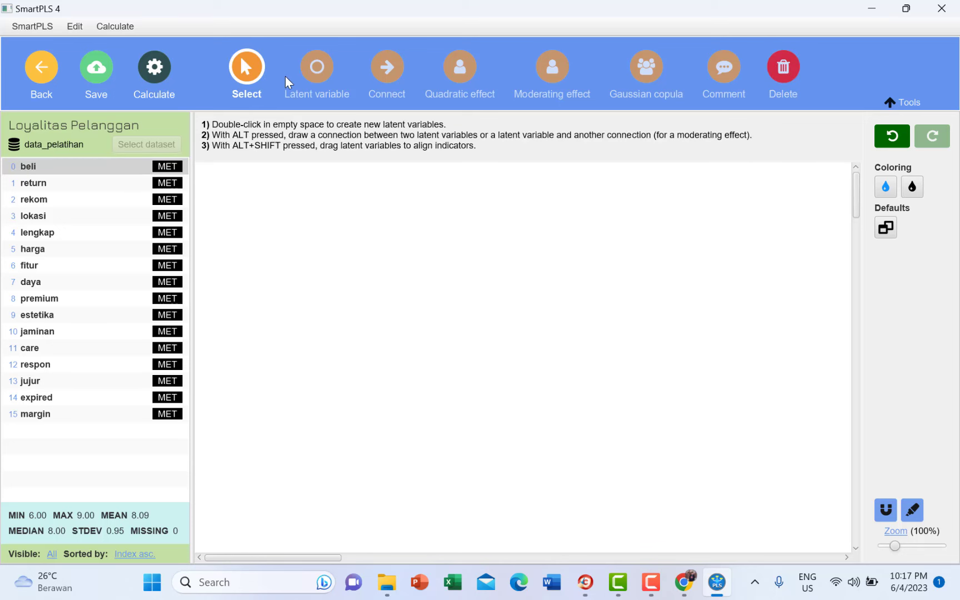
pyautogui.click(319, 81)
pyautogui.click(388, 87)
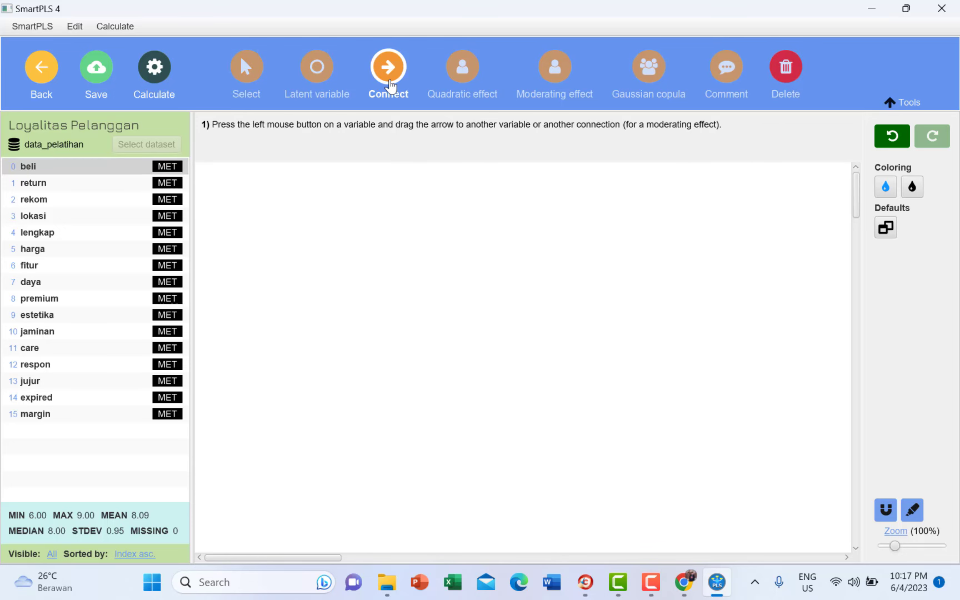
pyautogui.click(317, 81)
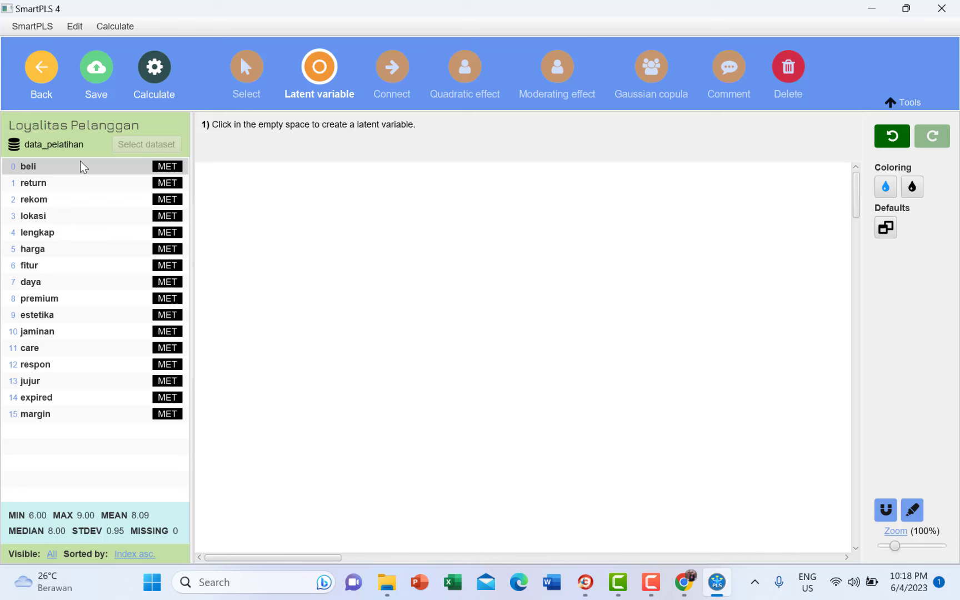
pyautogui.click(82, 166)
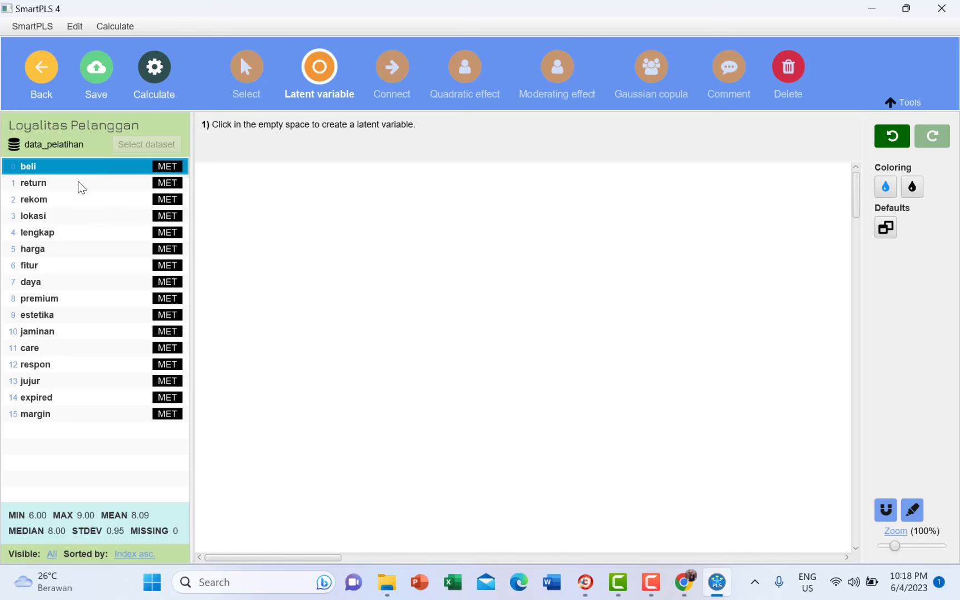
# - Create the Loyalitas latent variable from beli, return and rekom and move it right
pyautogui.keyDown('shift'); pyautogui.click(80, 186); pyautogui.keyUp('shift')
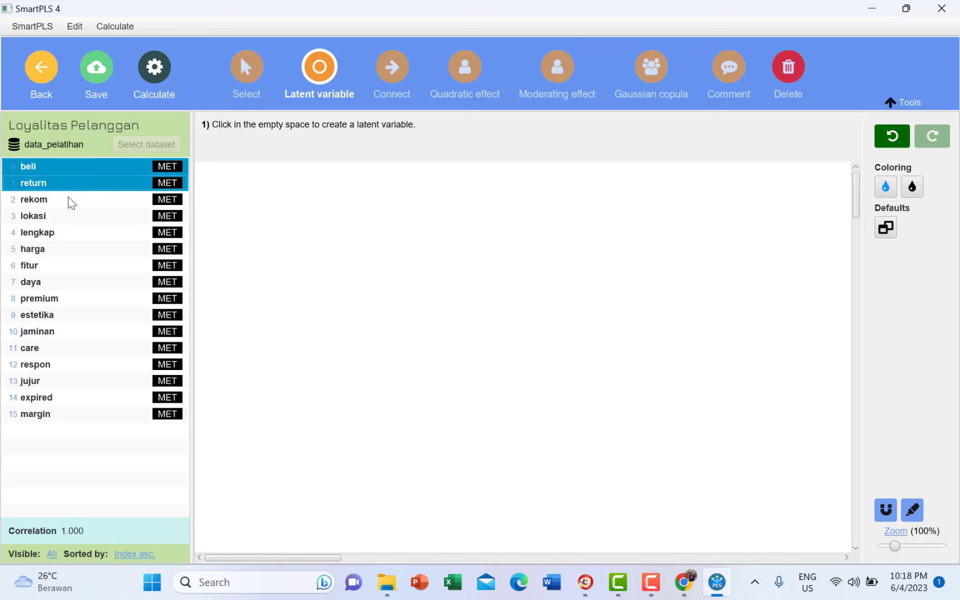
pyautogui.keyDown('shift'); pyautogui.click(71, 201); pyautogui.keyUp('shift')
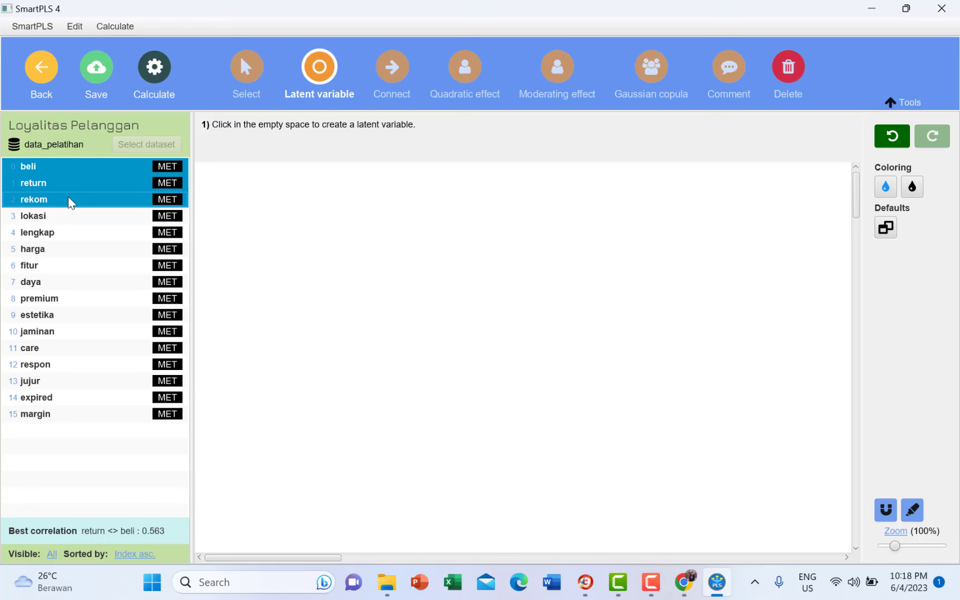
pyautogui.moveTo(71, 203); pyautogui.dragTo(391, 300)
pyautogui.moveTo(391, 293); pyautogui.dragTo(391, 292)
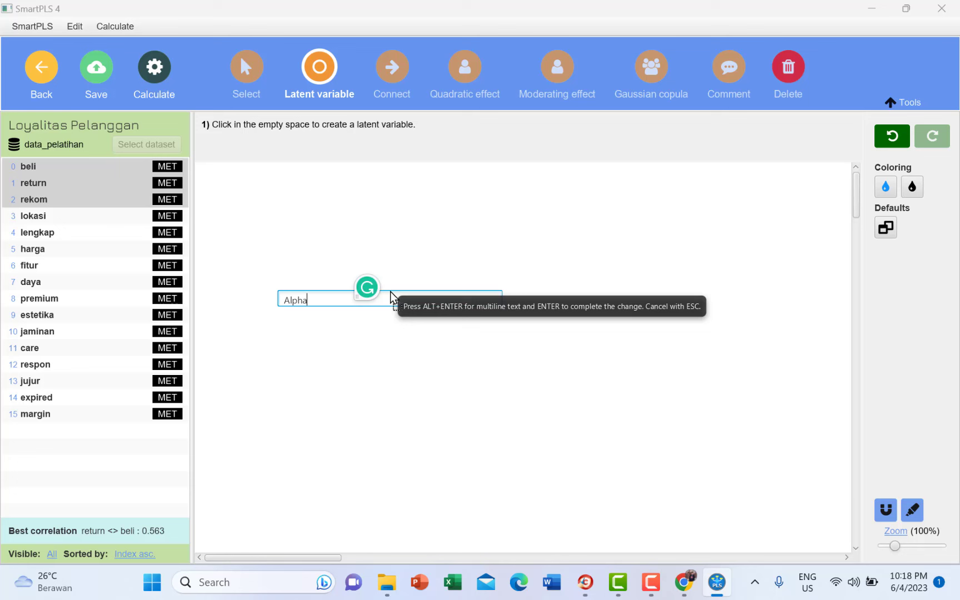
pyautogui.hotkey('shift', 'Left')
pyautogui.hotkey('shift', 'Left')
pyautogui.hotkey('shift', 'Left')
pyautogui.hotkey('shift', 'Left')
pyautogui.hotkey('shift', 'Left')
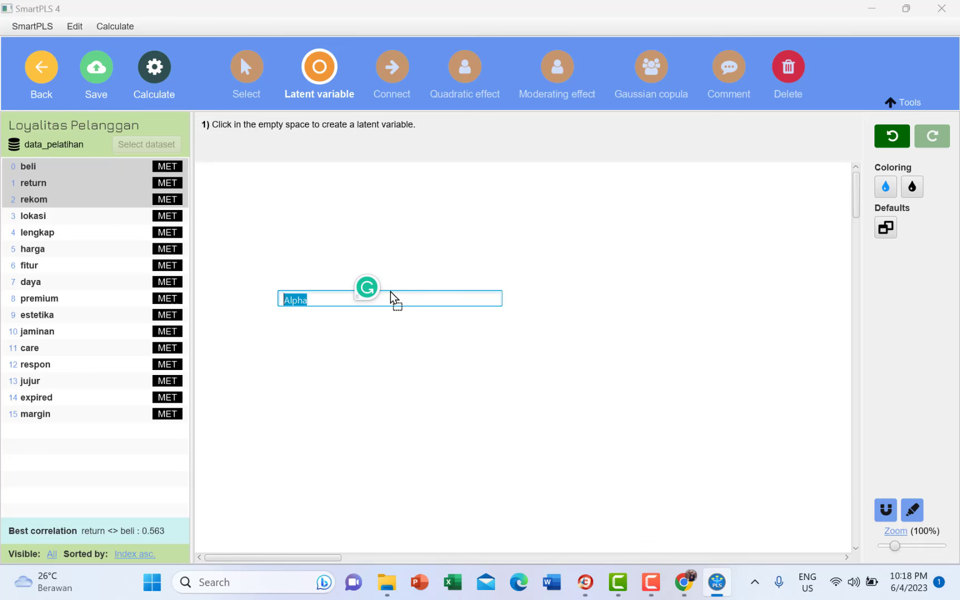
pyautogui.write('Loyalitas')
pyautogui.press('Return')
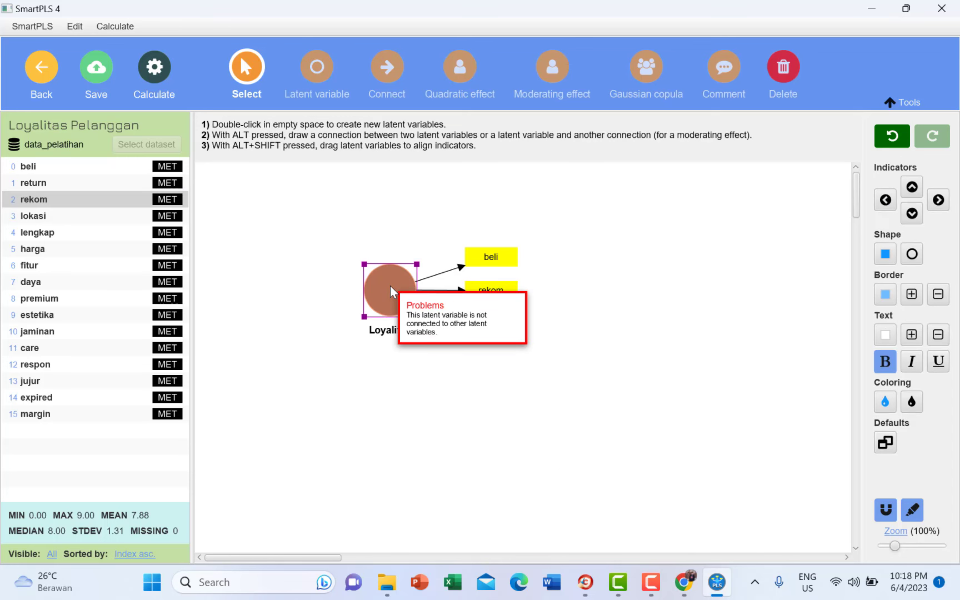
pyautogui.moveTo(390, 285); pyautogui.dragTo(626, 322)
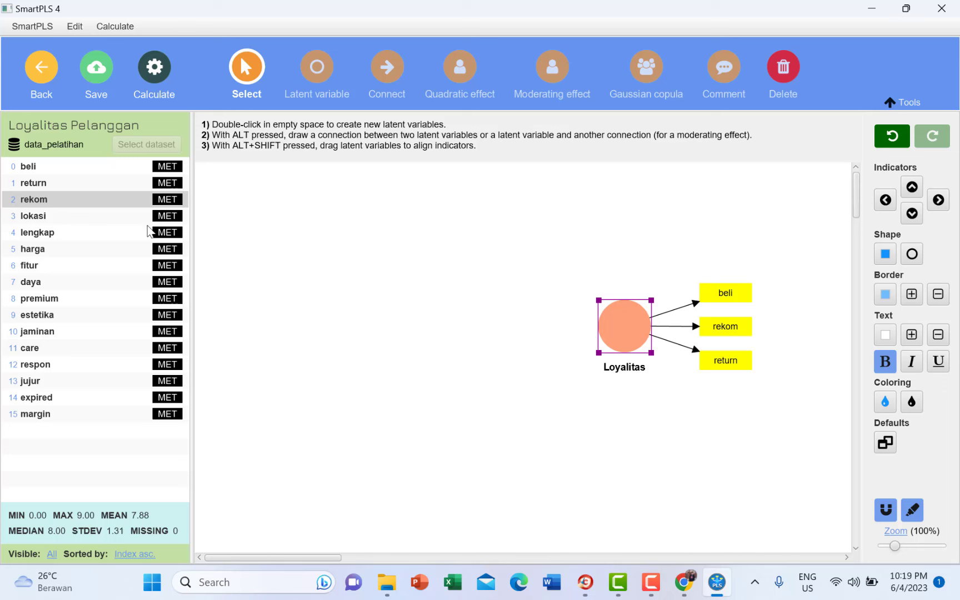
# - Create the Kepuasan latent variable from lokasi, lengkap and harga and position it on the canvas
pyautogui.click(60, 250)
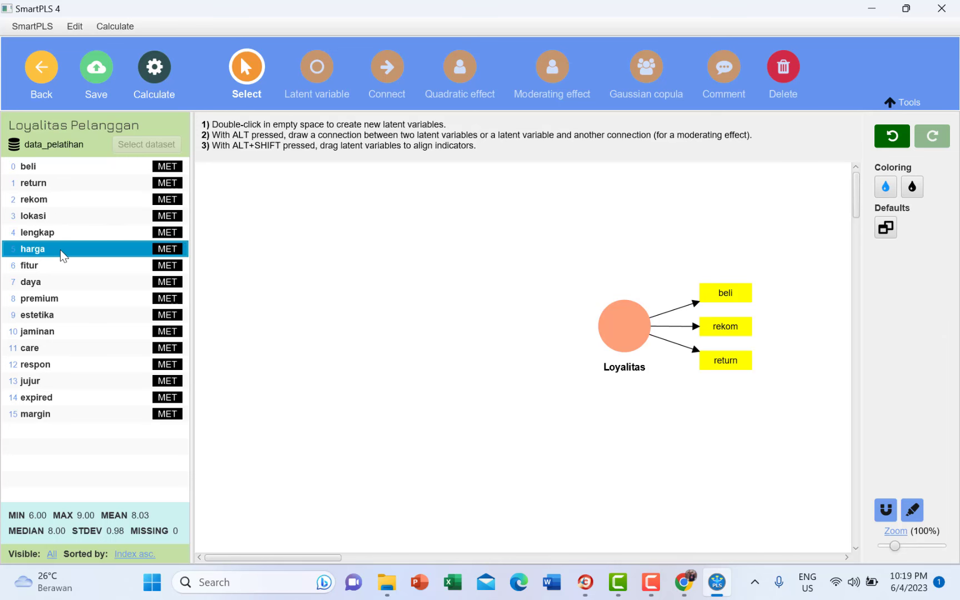
pyautogui.click(82, 222)
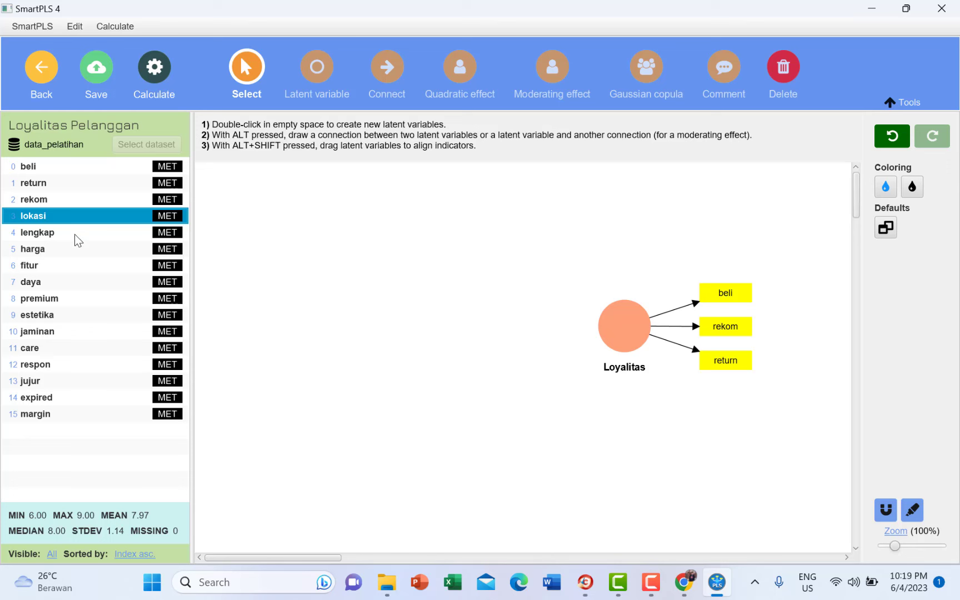
pyautogui.keyDown('shift'); pyautogui.click(74, 234); pyautogui.keyUp('shift')
pyautogui.keyDown('shift'); pyautogui.click(70, 249); pyautogui.keyUp('shift')
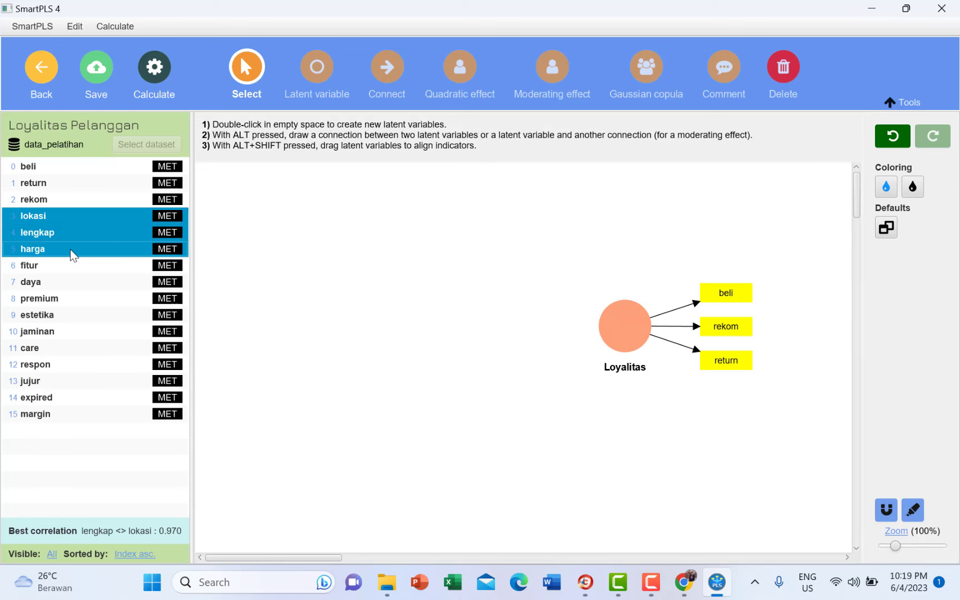
pyautogui.moveTo(70, 249); pyautogui.dragTo(505, 245)
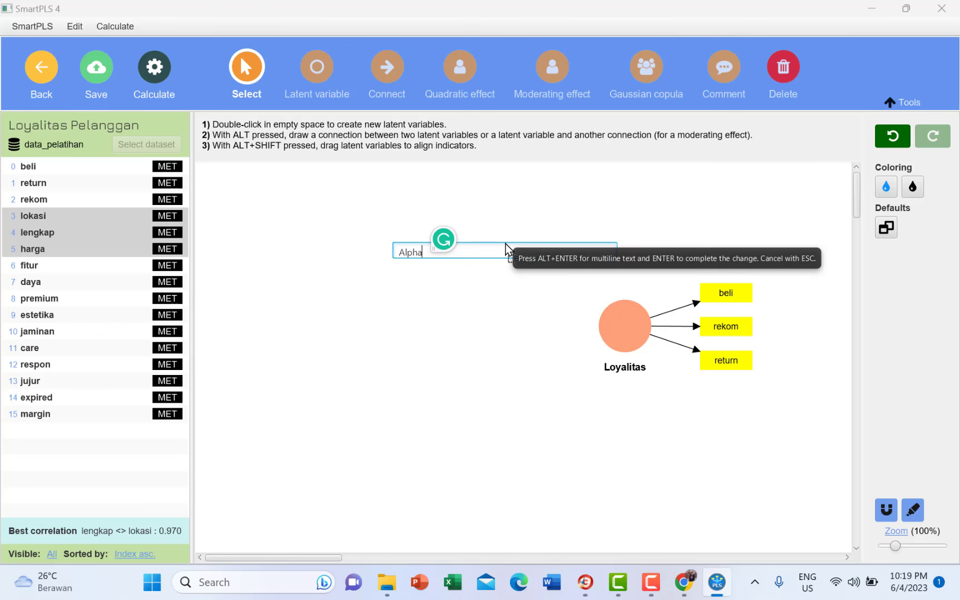
pyautogui.hotkey('ctrl', 'a')
pyautogui.write('Kepuasan')
pyautogui.press('Return')
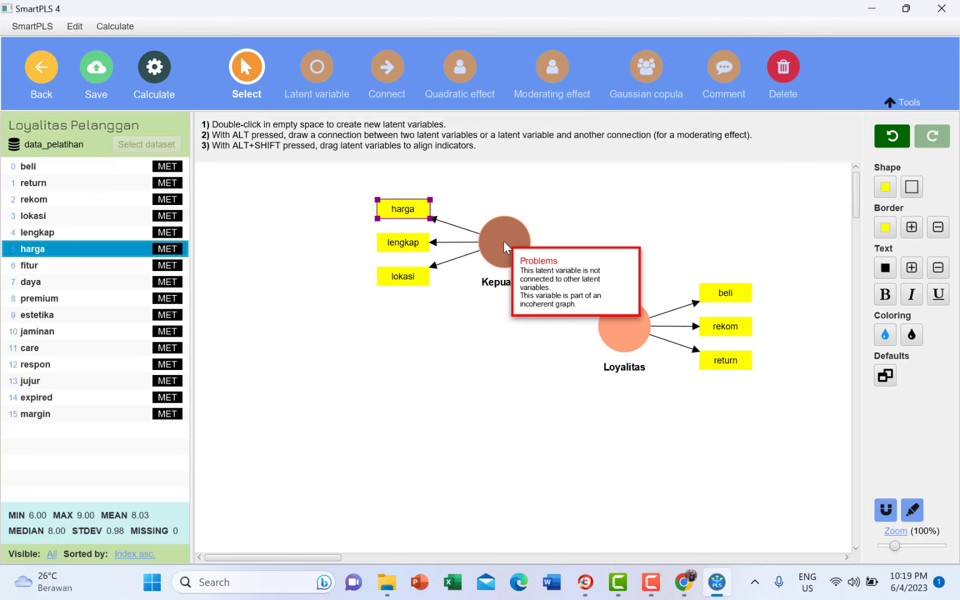
pyautogui.moveTo(503, 241)
pyautogui.mouseDown()
pyautogui.moveTo(580, 241)
pyautogui.moveTo(514, 227)
pyautogui.mouseUp()
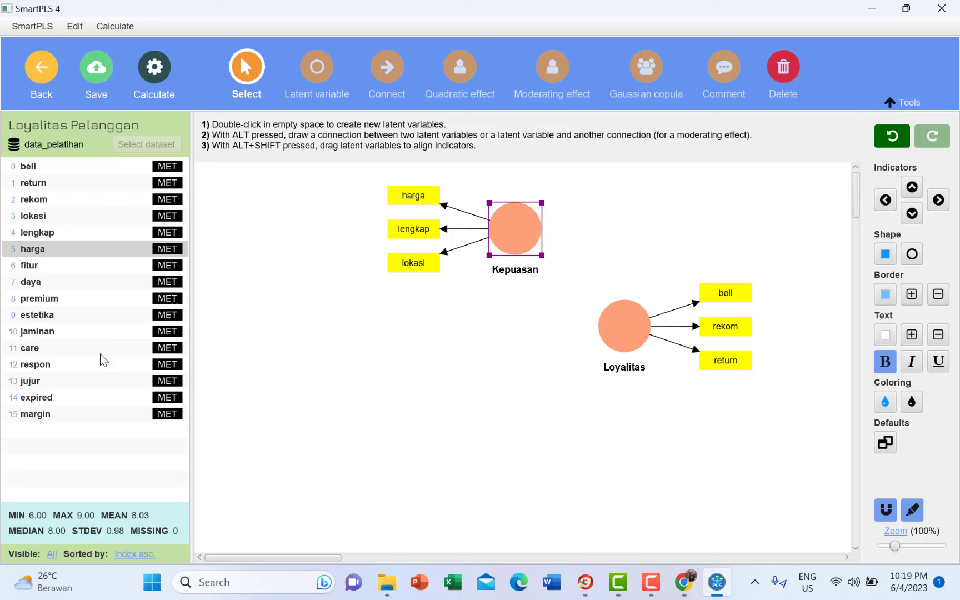
# - Create the Kepercayaan construct from jujur, expired and margin and move it lower
pyautogui.click(90, 380)
pyautogui.keyDown('shift'); pyautogui.click(90, 398); pyautogui.keyUp('shift')
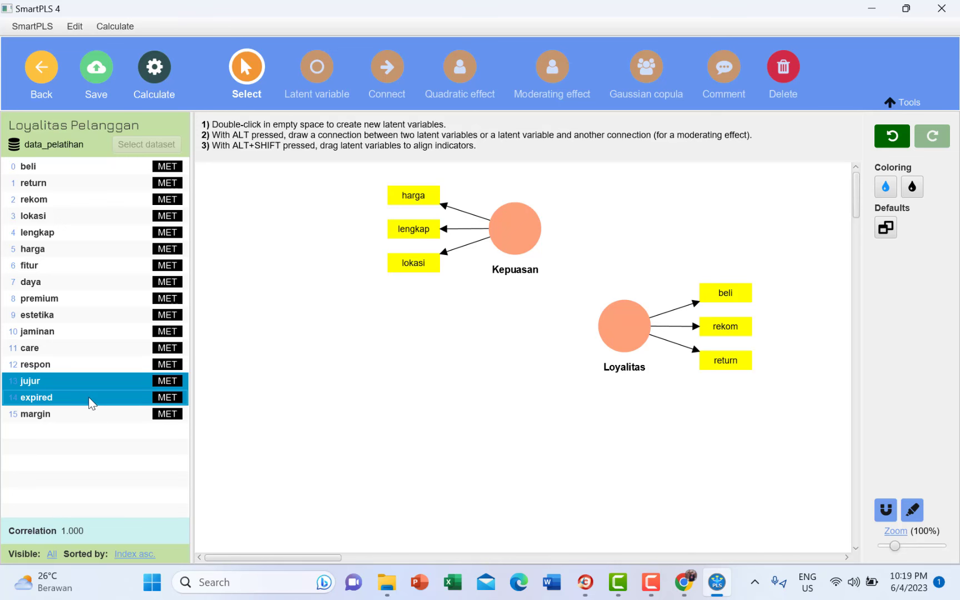
pyautogui.keyDown('shift'); pyautogui.click(90, 415); pyautogui.keyUp('shift')
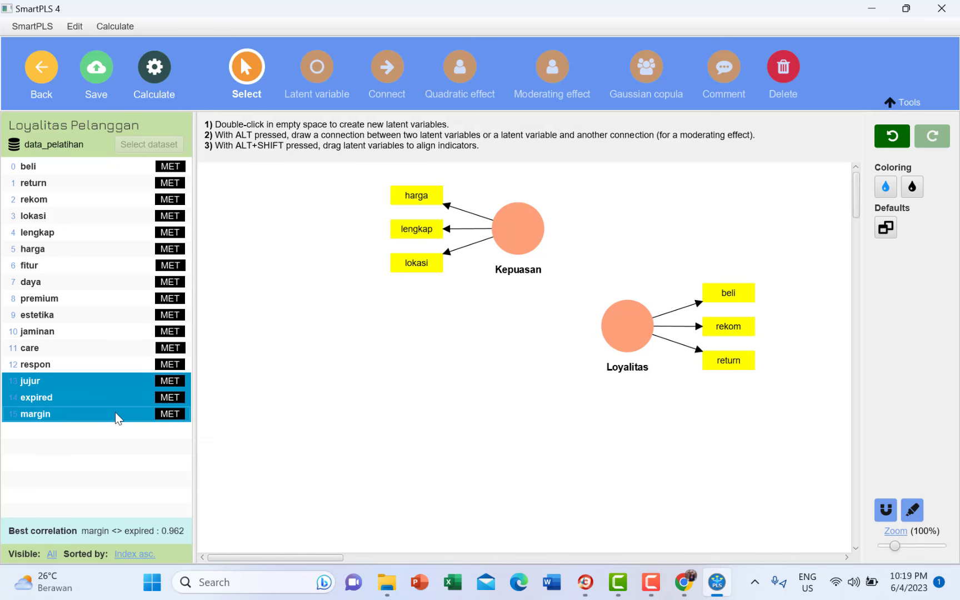
pyautogui.moveTo(115, 412); pyautogui.dragTo(494, 363)
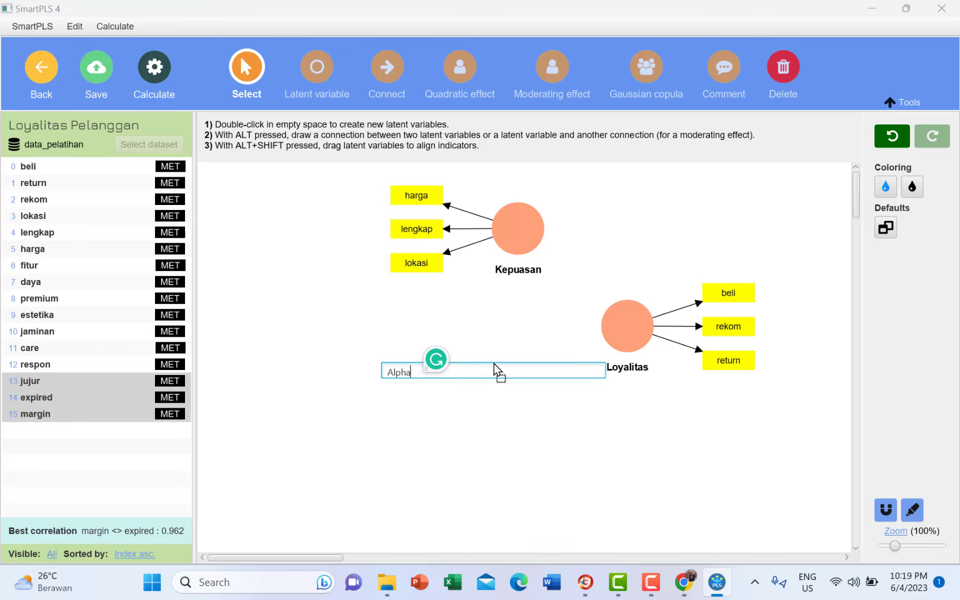
pyautogui.hotkey('shift', 'Home')
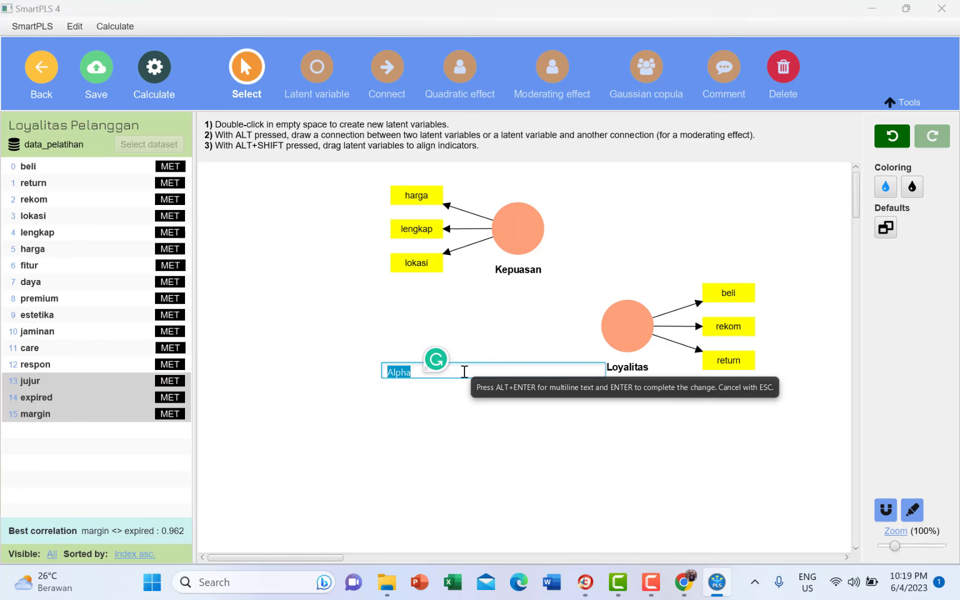
pyautogui.write('Kepercayaan')
pyautogui.press('Return')
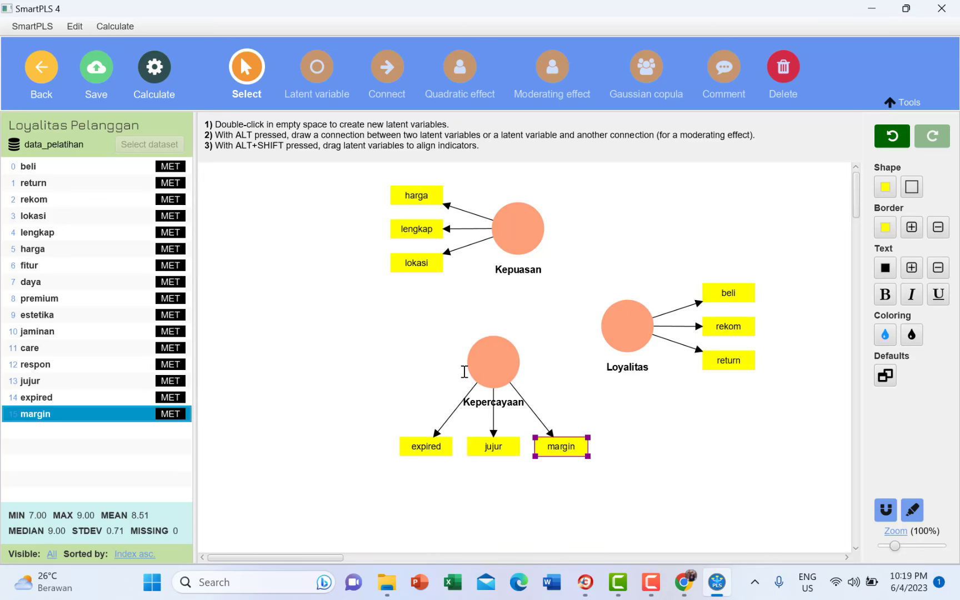
pyautogui.moveTo(492, 368); pyautogui.dragTo(499, 393)
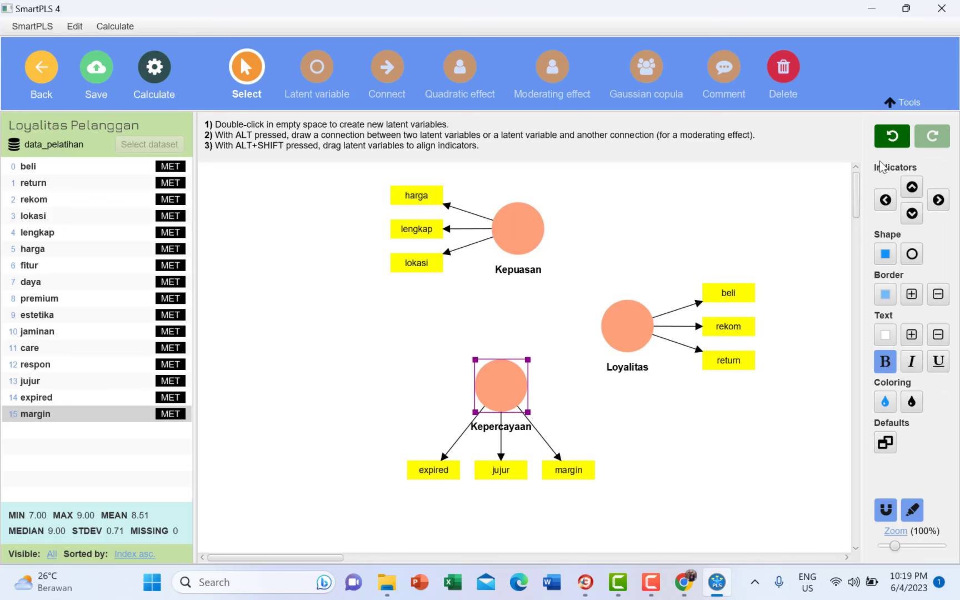
# - Place Kepercayaan's indicators on its left and reposition Kepuasan with its indicators above it
pyautogui.click(888, 200)
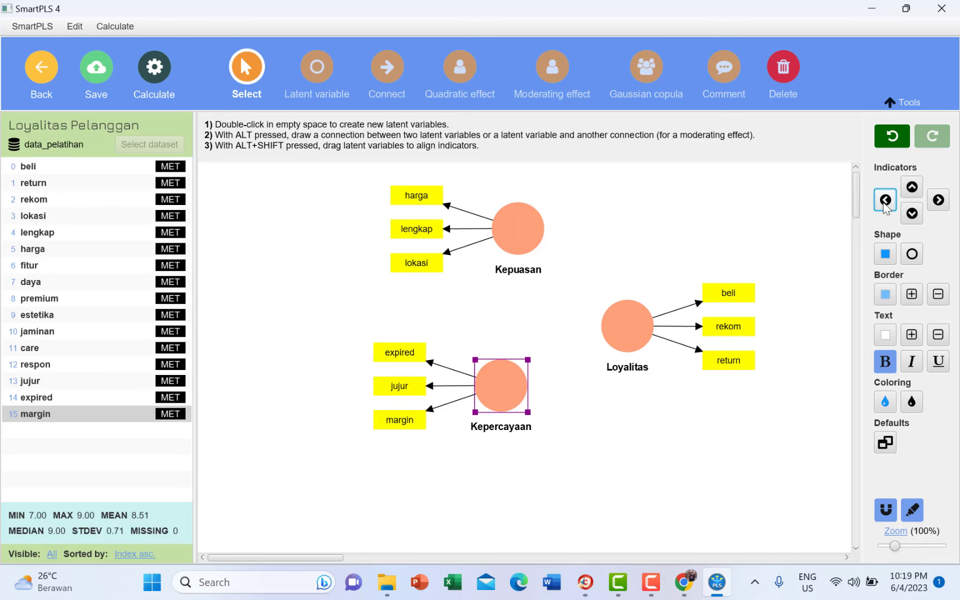
pyautogui.click(912, 188)
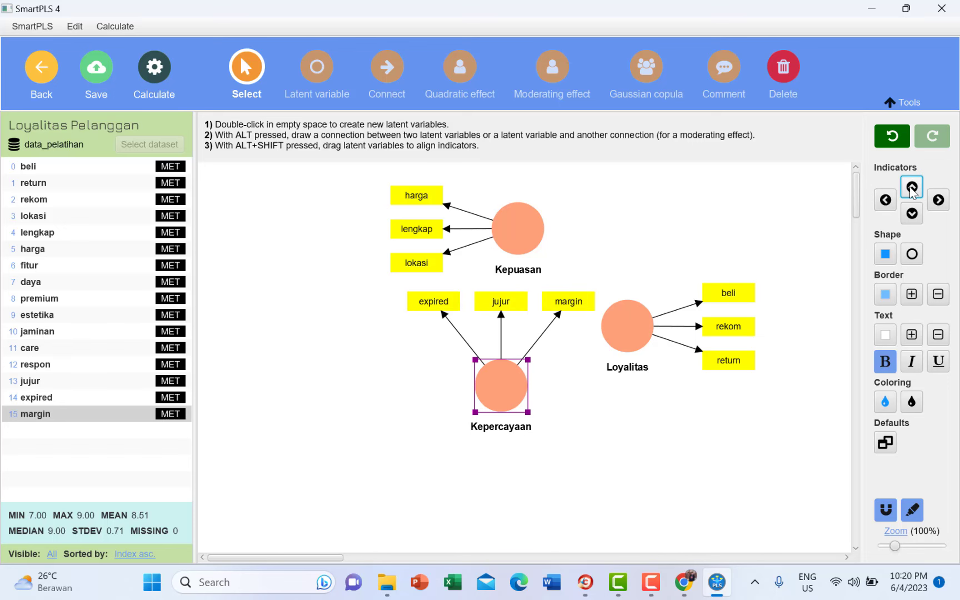
pyautogui.click(939, 200)
pyautogui.click(912, 213)
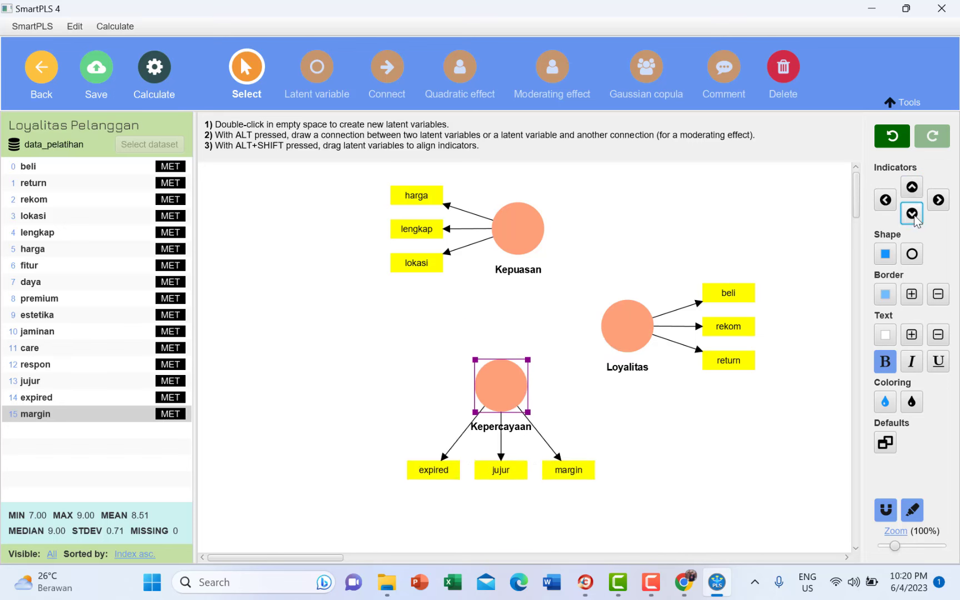
pyautogui.click(886, 200)
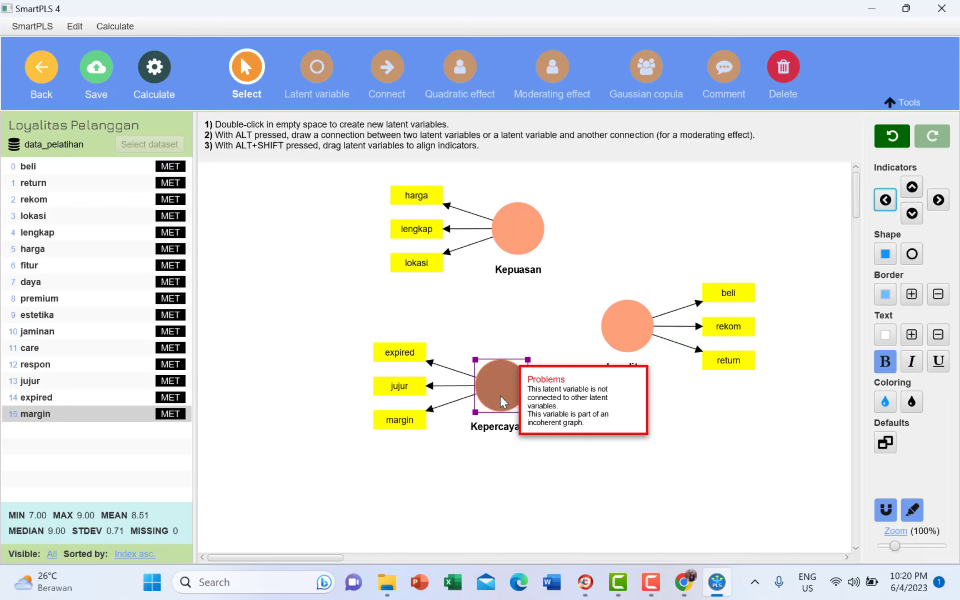
pyautogui.moveTo(500, 392); pyautogui.dragTo(520, 407)
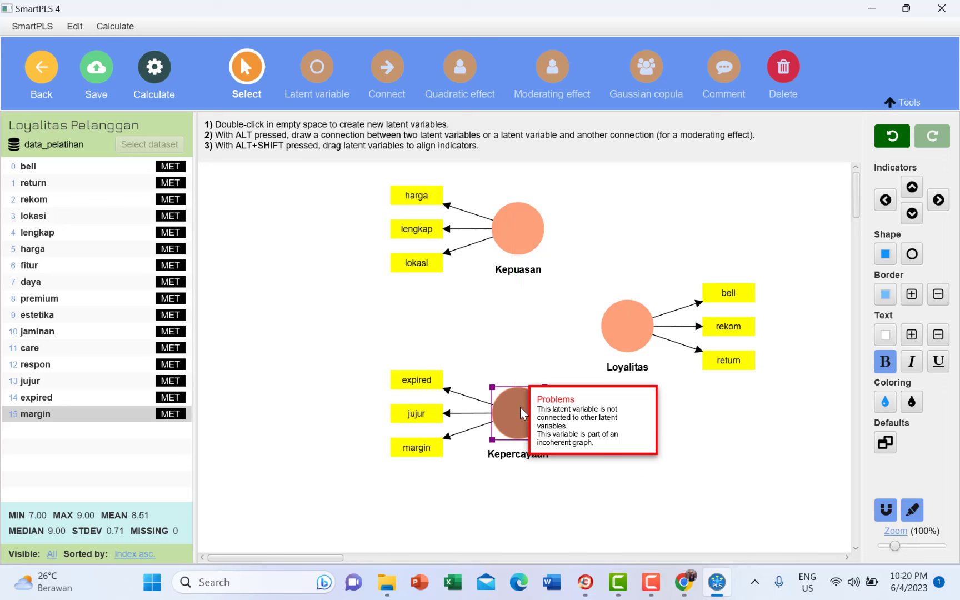
pyautogui.click(517, 229)
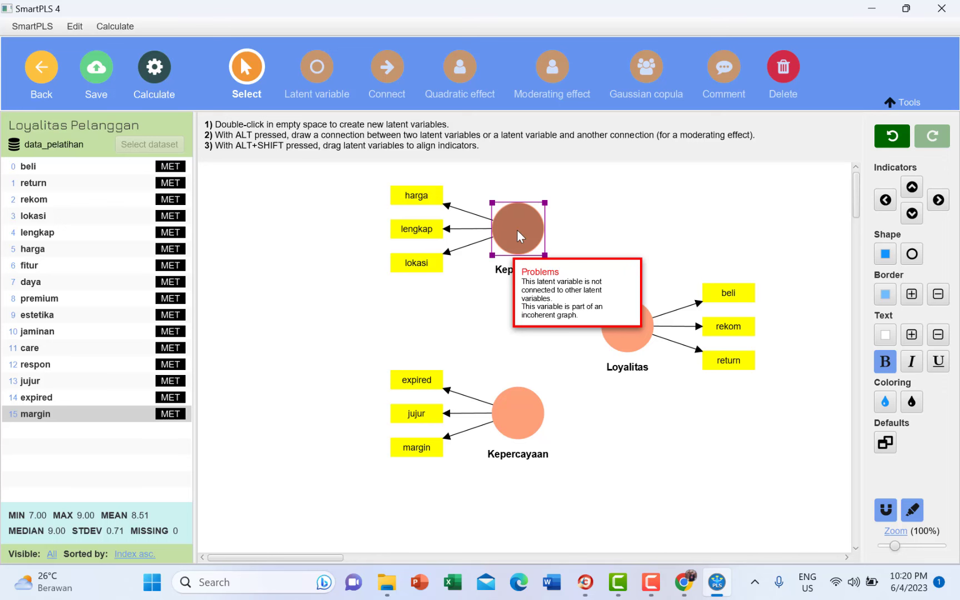
pyautogui.moveTo(517, 229); pyautogui.dragTo(507, 264)
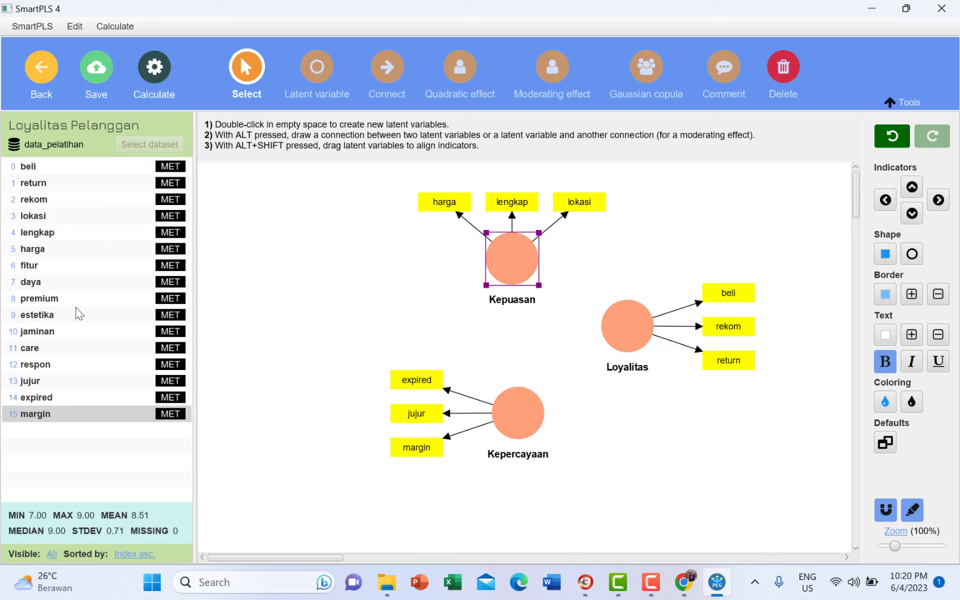
# - Create a Kualitas Pelayanan construct from the care, jaminan and respon indicators
pyautogui.click(115, 350)
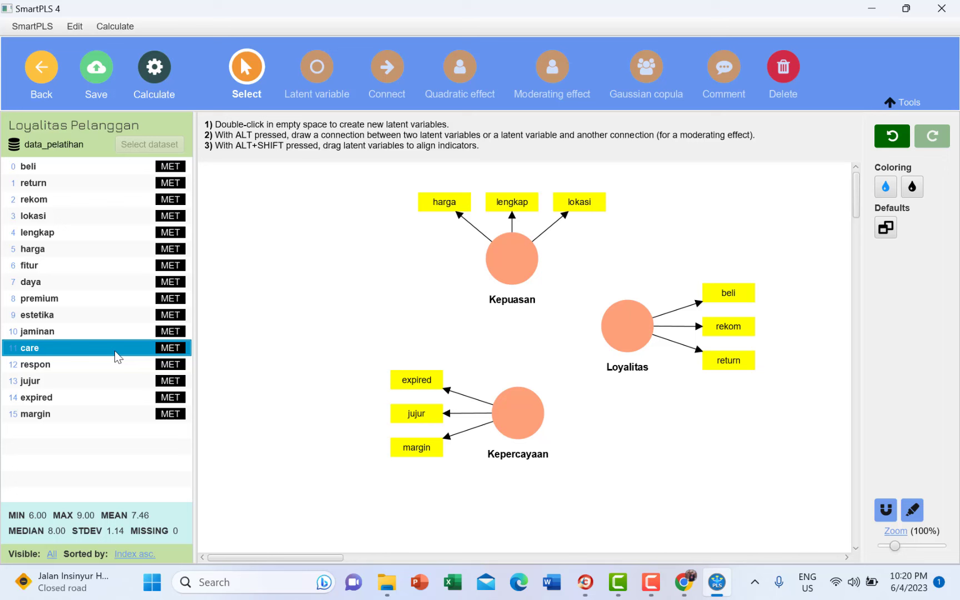
pyautogui.keyDown('ctrl'); pyautogui.click(125, 326); pyautogui.keyUp('ctrl')
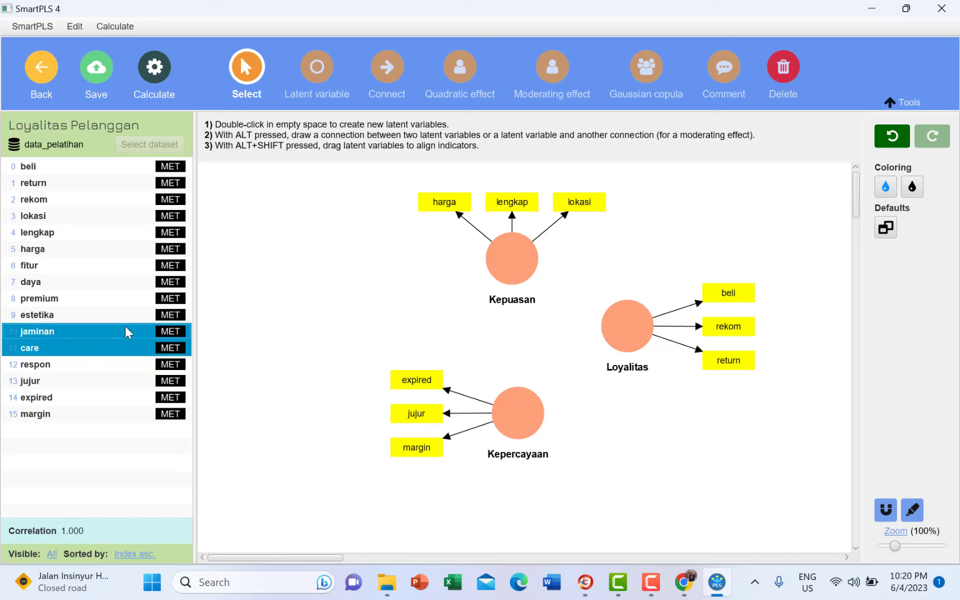
pyautogui.keyDown('ctrl'); pyautogui.click(120, 366); pyautogui.keyUp('ctrl')
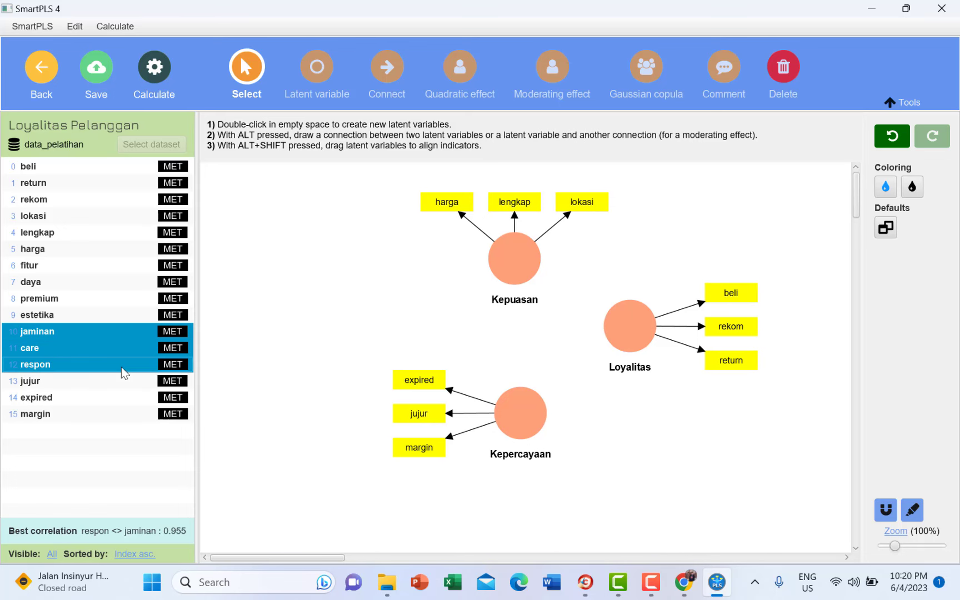
pyautogui.doubleClick(349, 258)
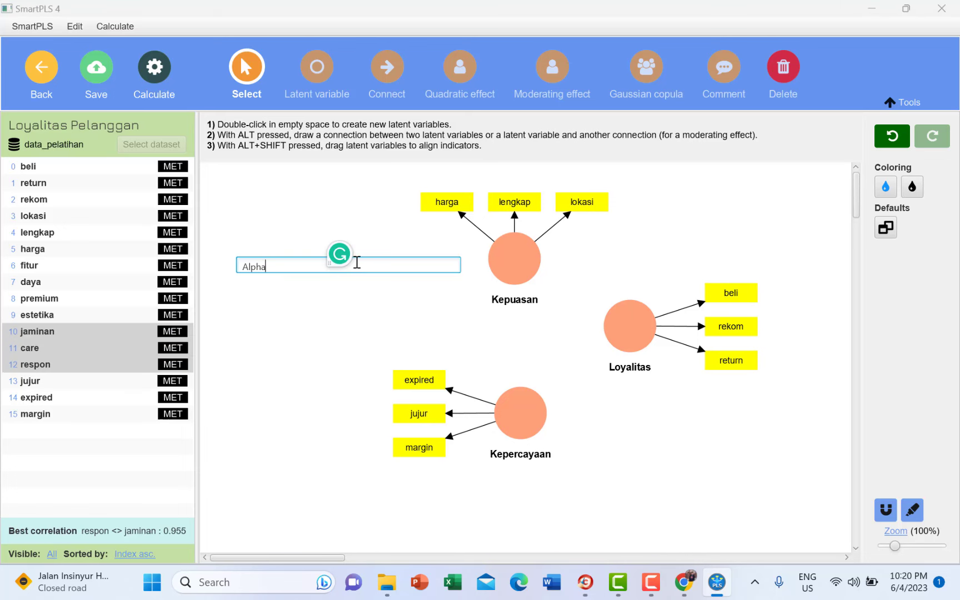
pyautogui.write('KL')
pyautogui.press('BackSpace')
pyautogui.write('ualitas Pelayanan')
pyautogui.press('Return')
# - Shift Kualitas Pelayanan right, raise Kepercayaan, and place Kepercayaan's indicators below it
pyautogui.moveTo(355, 263); pyautogui.dragTo(382, 265)
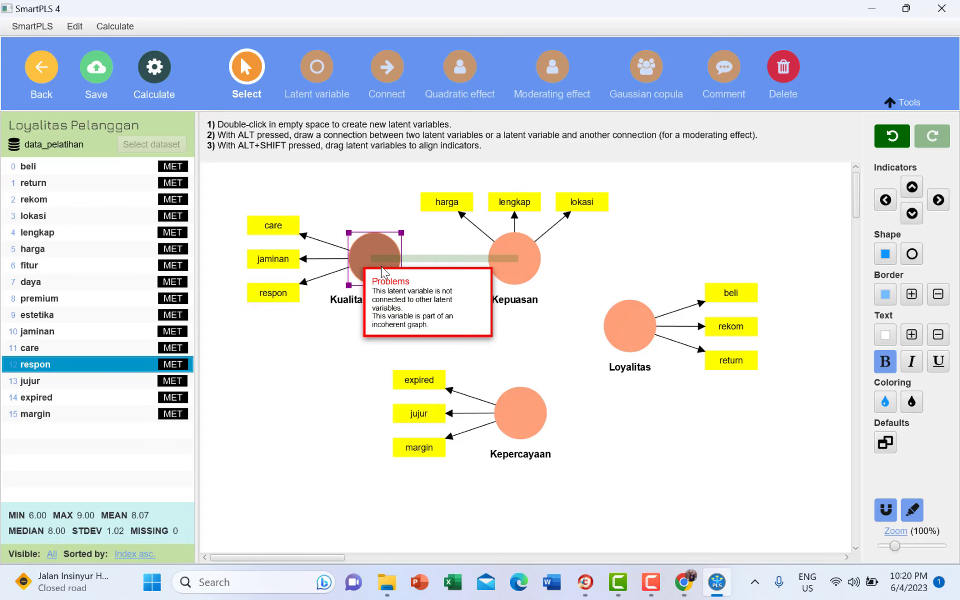
pyautogui.moveTo(502, 413); pyautogui.dragTo(502, 407)
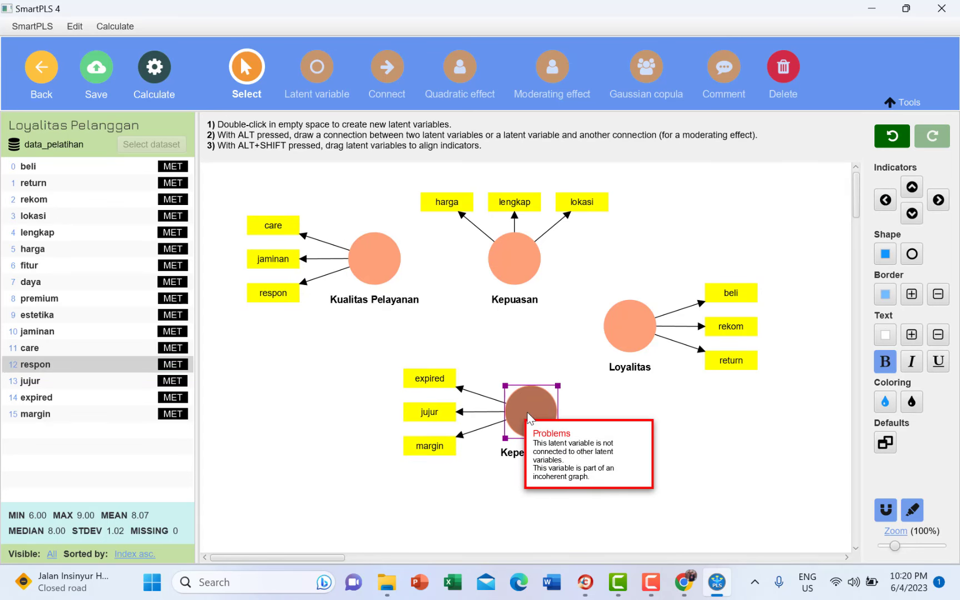
pyautogui.click(912, 213)
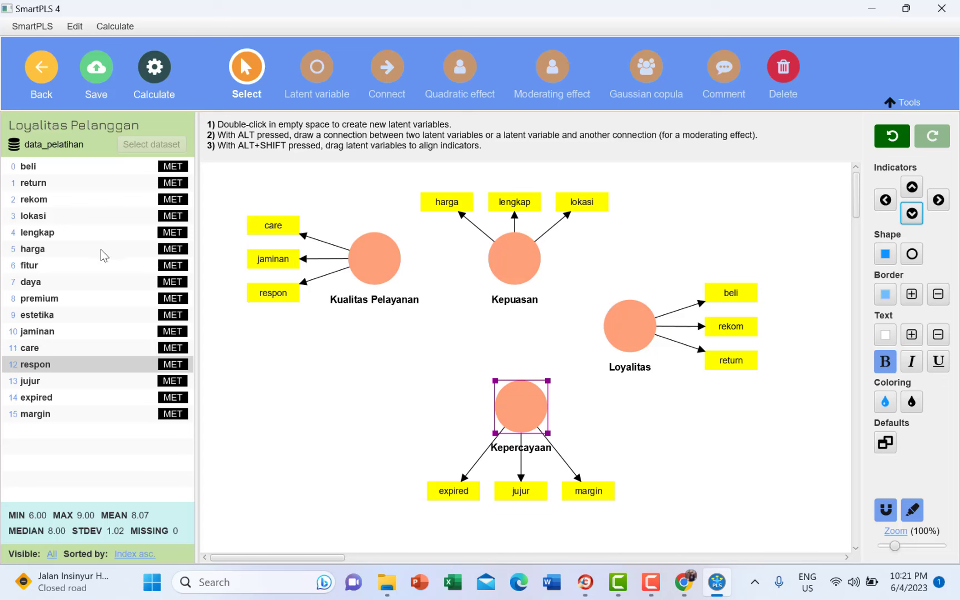
# - Create a Kualitas Product construct from the daya, estetika, premium and fitur indicators
pyautogui.click(81, 281)
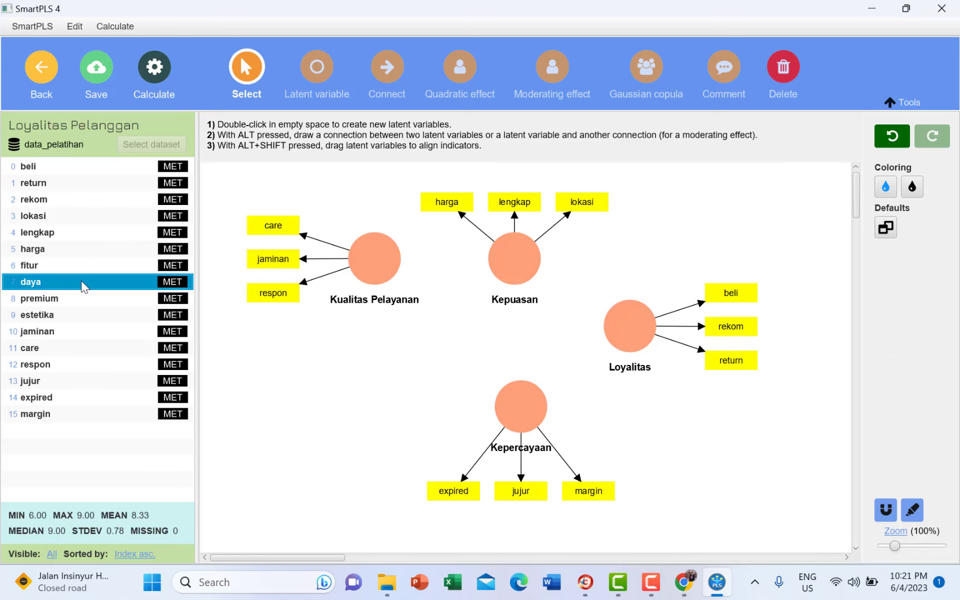
pyautogui.keyDown('ctrl'); pyautogui.click(80, 315); pyautogui.keyUp('ctrl')
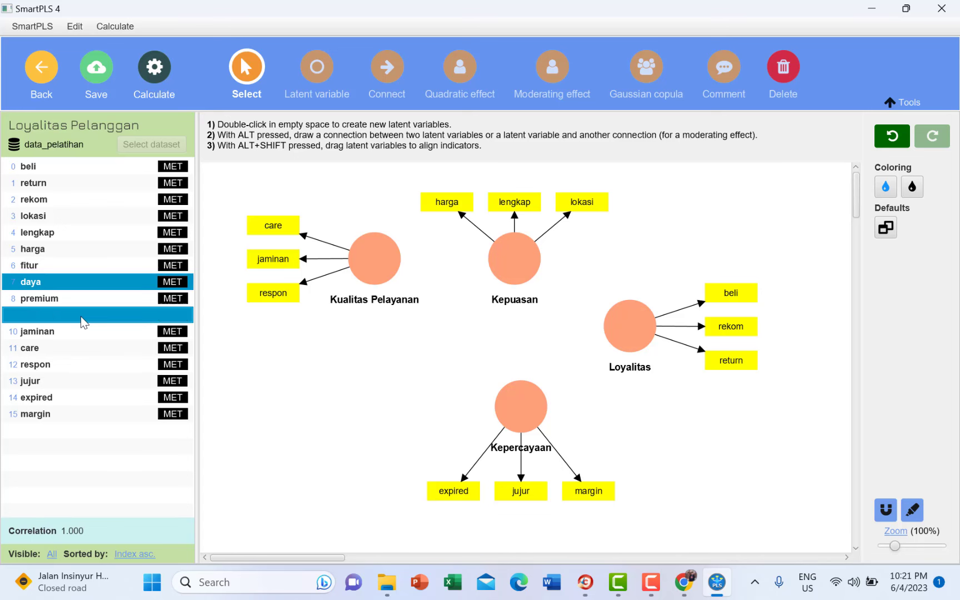
pyautogui.keyDown('ctrl'); pyautogui.click(69, 299); pyautogui.keyUp('ctrl')
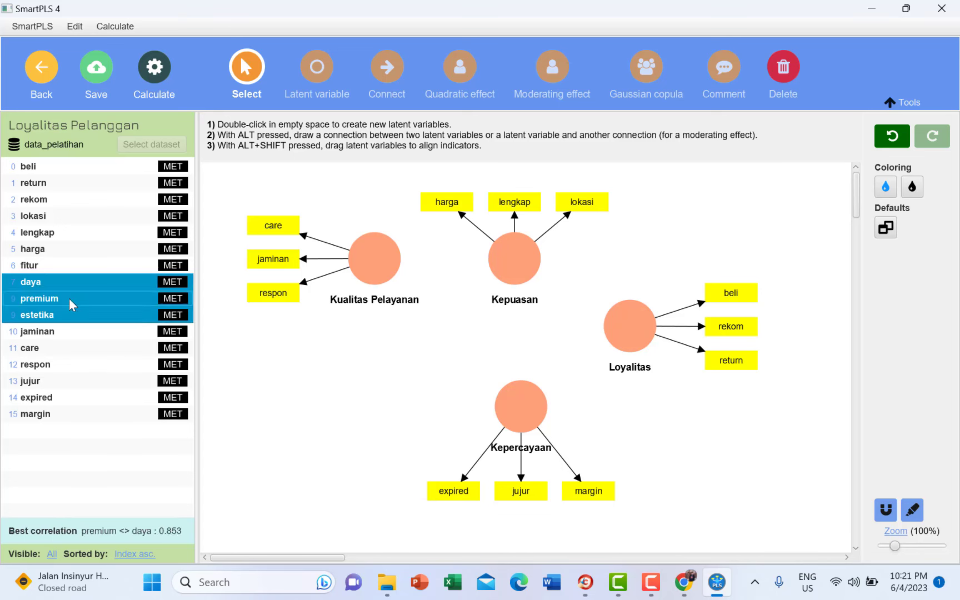
pyautogui.keyDown('ctrl'); pyautogui.click(85, 265); pyautogui.keyUp('ctrl')
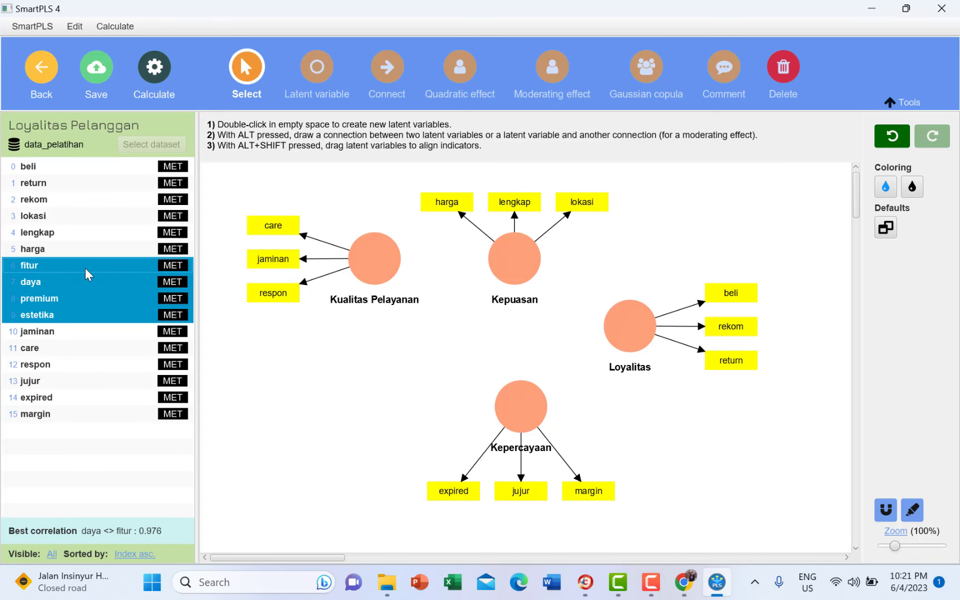
pyautogui.moveTo(85, 268); pyautogui.dragTo(315, 381)
pyautogui.write('Alpha')
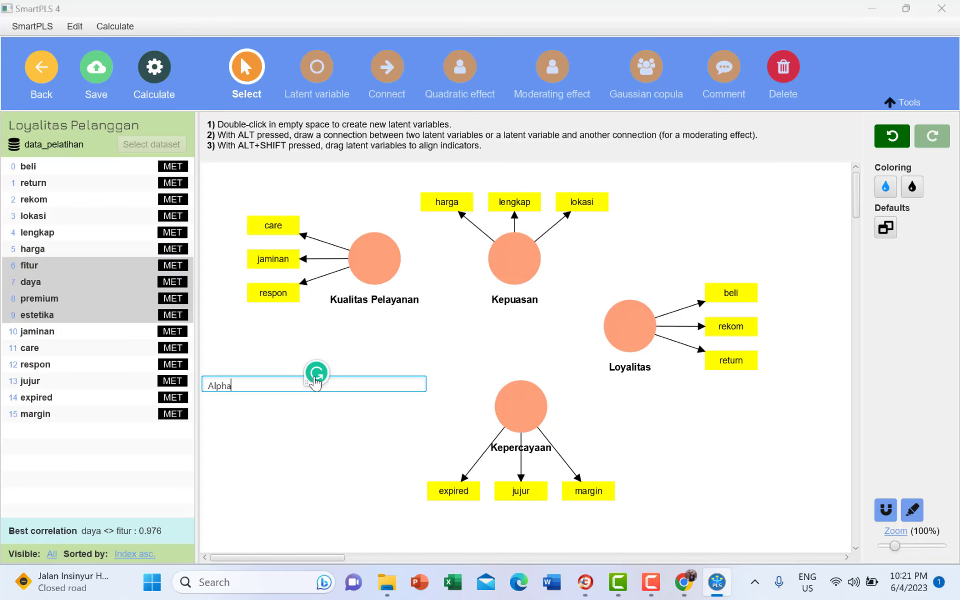
pyautogui.hotkey('ctrl', 'a')
pyautogui.write('Kualitas Product')
pyautogui.press('Return')
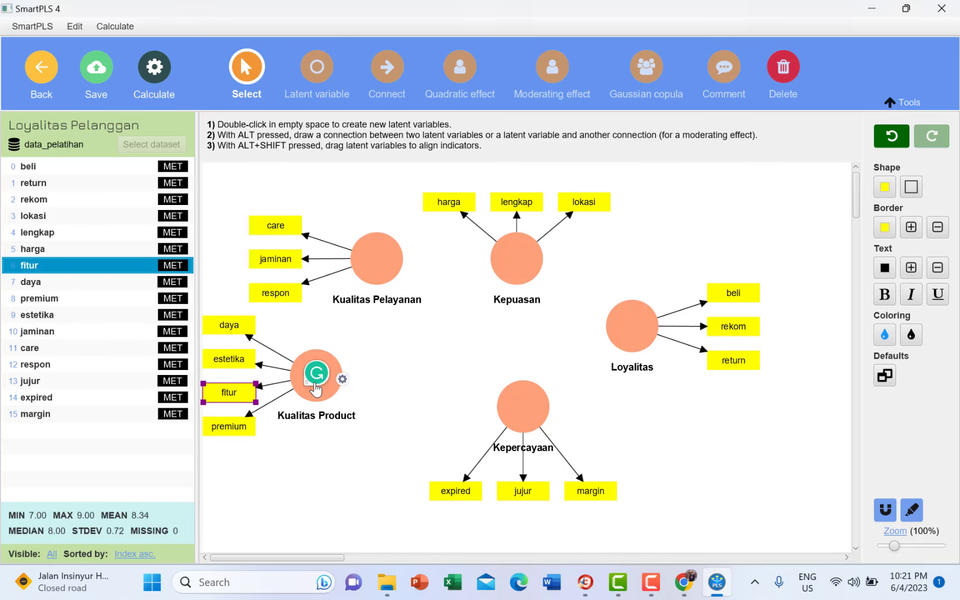
# - Rearrange Kualitas Product, Kepercayaan, Kepuasan and Kualitas Pelayanan around a central Kepuasan
pyautogui.moveTo(316, 389); pyautogui.dragTo(370, 390)
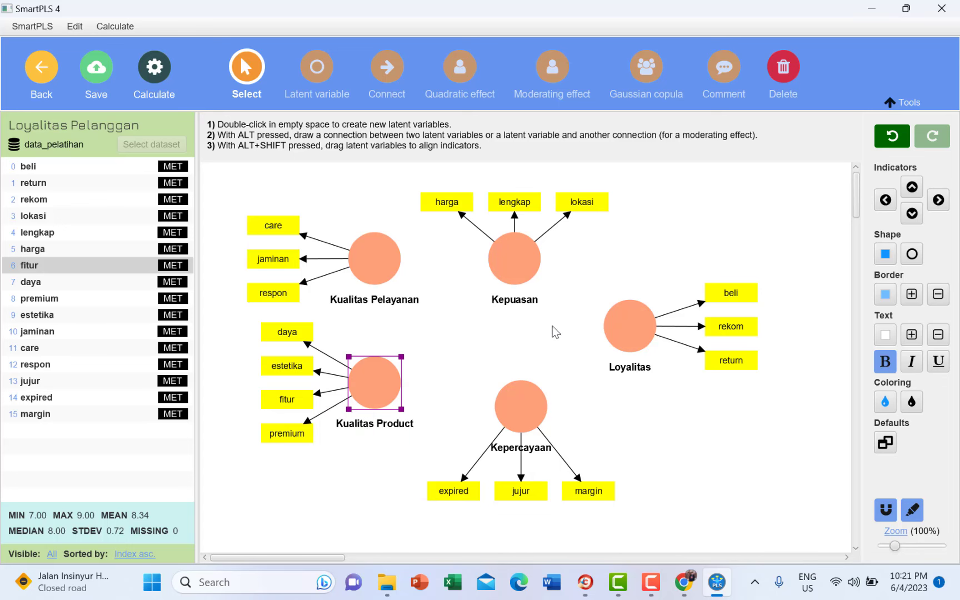
pyautogui.moveTo(523, 402); pyautogui.dragTo(523, 430)
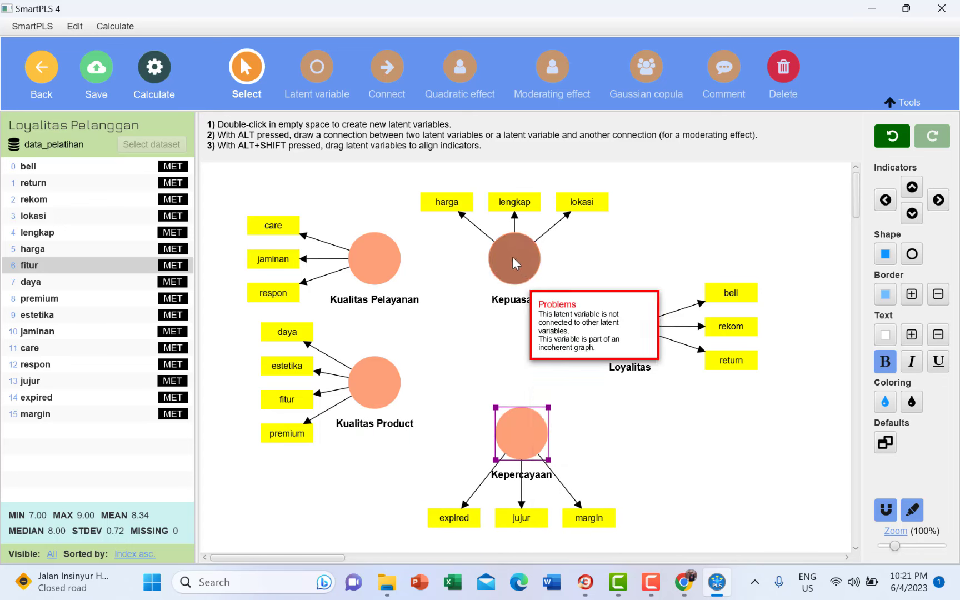
pyautogui.moveTo(513, 257)
pyautogui.mouseDown()
pyautogui.moveTo(505, 290)
pyautogui.moveTo(516, 240)
pyautogui.mouseUp()
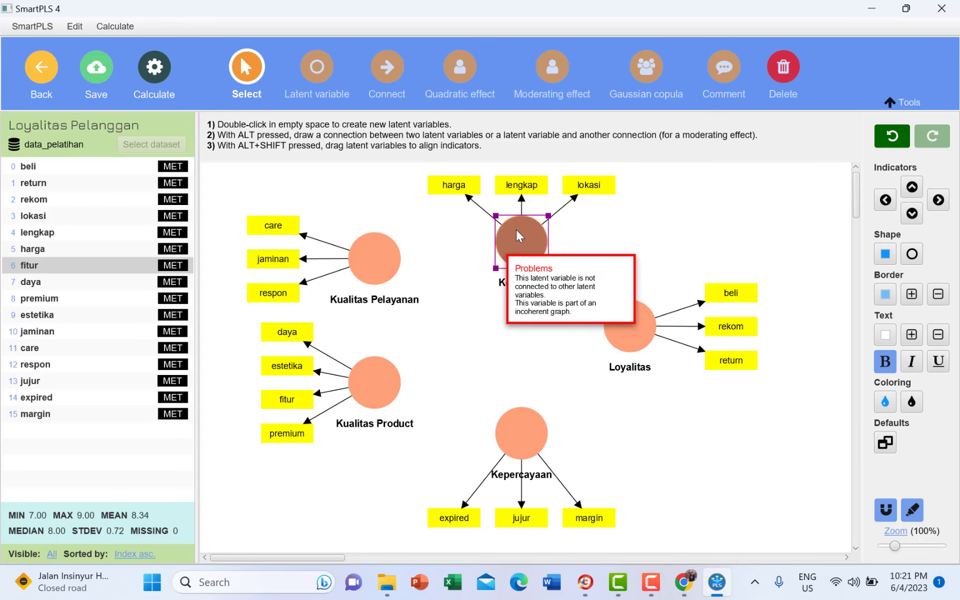
pyautogui.moveTo(516, 236); pyautogui.dragTo(497, 260)
pyautogui.moveTo(370, 251); pyautogui.dragTo(347, 215)
pyautogui.moveTo(377, 374); pyautogui.dragTo(345, 330)
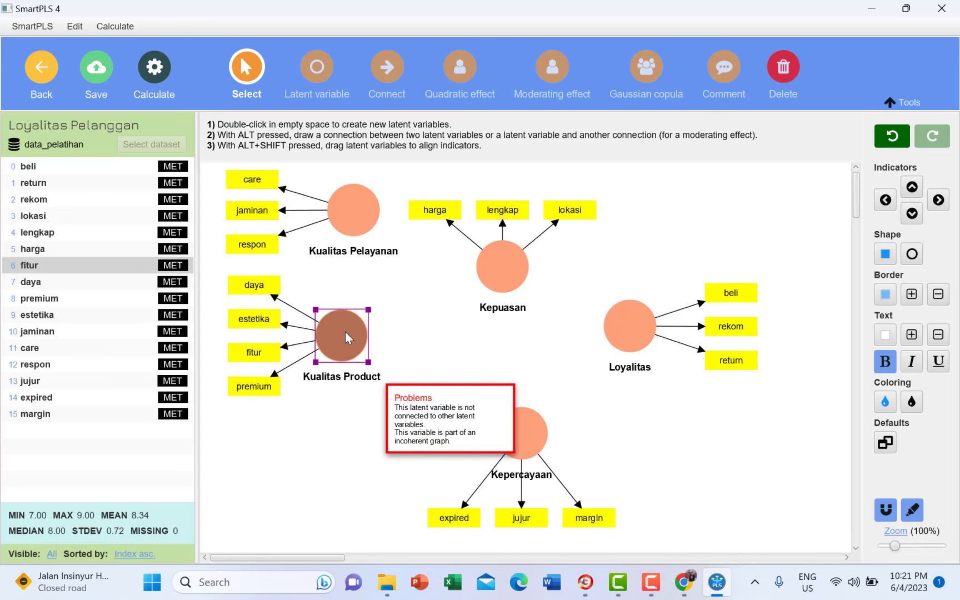
pyautogui.click(387, 67)
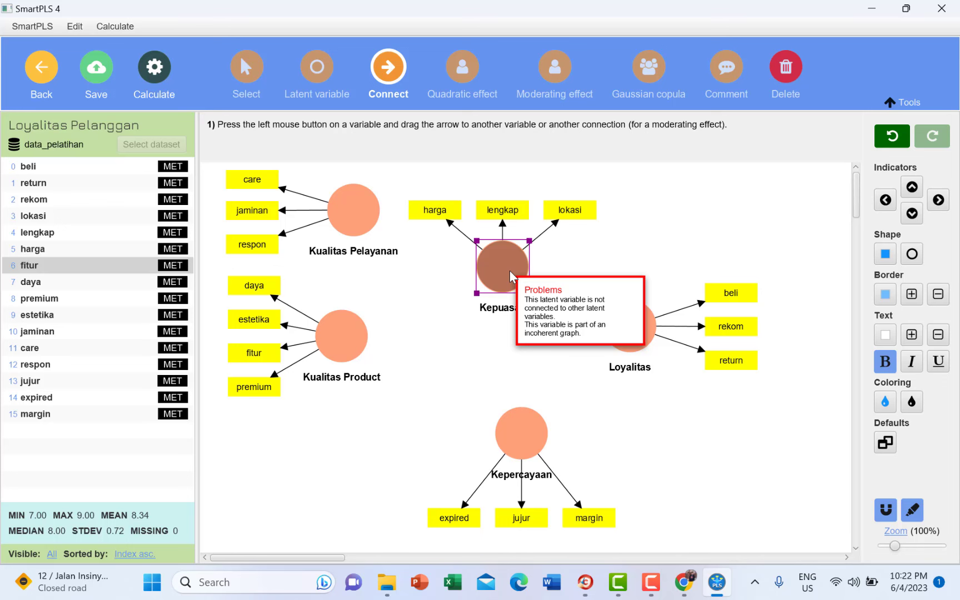
# - Draw paths Kepuasan→Loyalitas, Kepercayaan→Loyalitas, Kualitas Pelayanan→Kepuasan and Kualitas Product→Kepuasan
pyautogui.moveTo(517, 280); pyautogui.dragTo(637, 332)
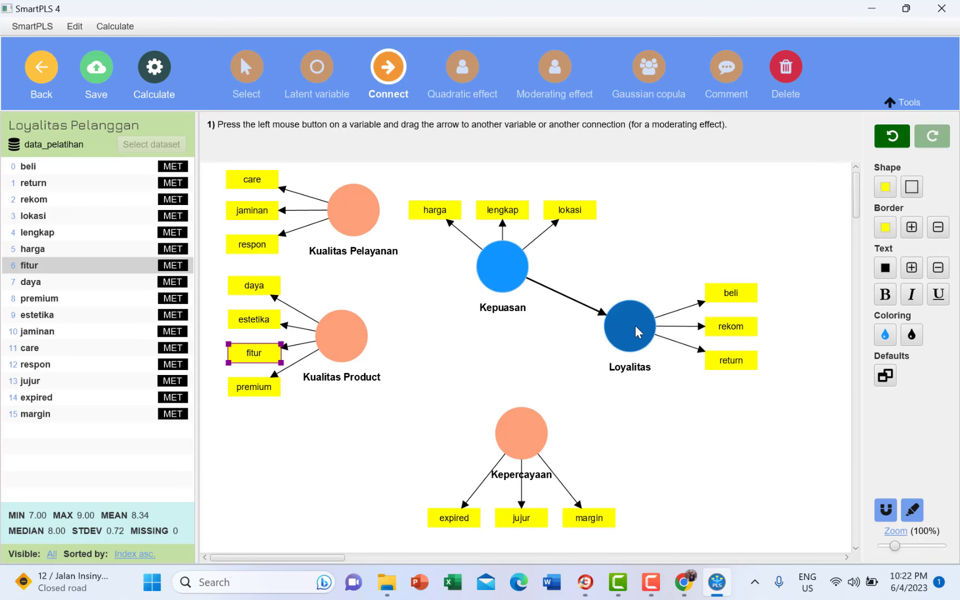
pyautogui.moveTo(542, 426); pyautogui.dragTo(632, 333)
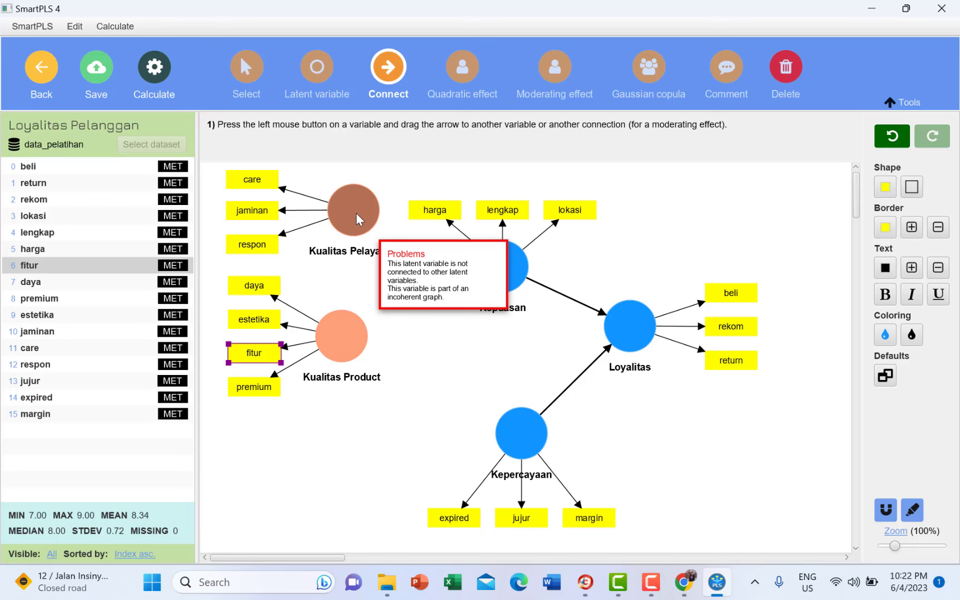
pyautogui.moveTo(359, 220); pyautogui.dragTo(500, 267)
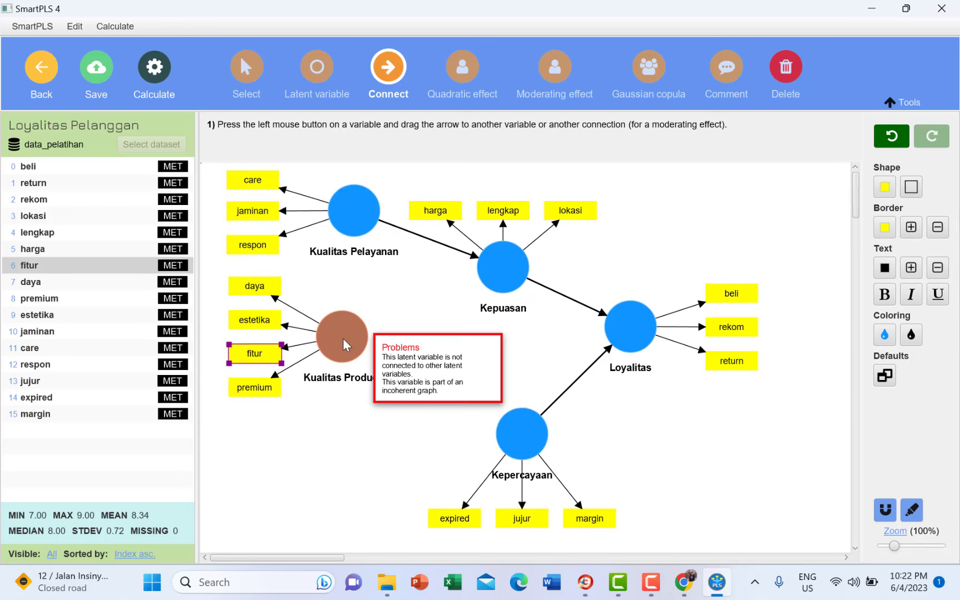
pyautogui.moveTo(346, 344); pyautogui.dragTo(498, 283)
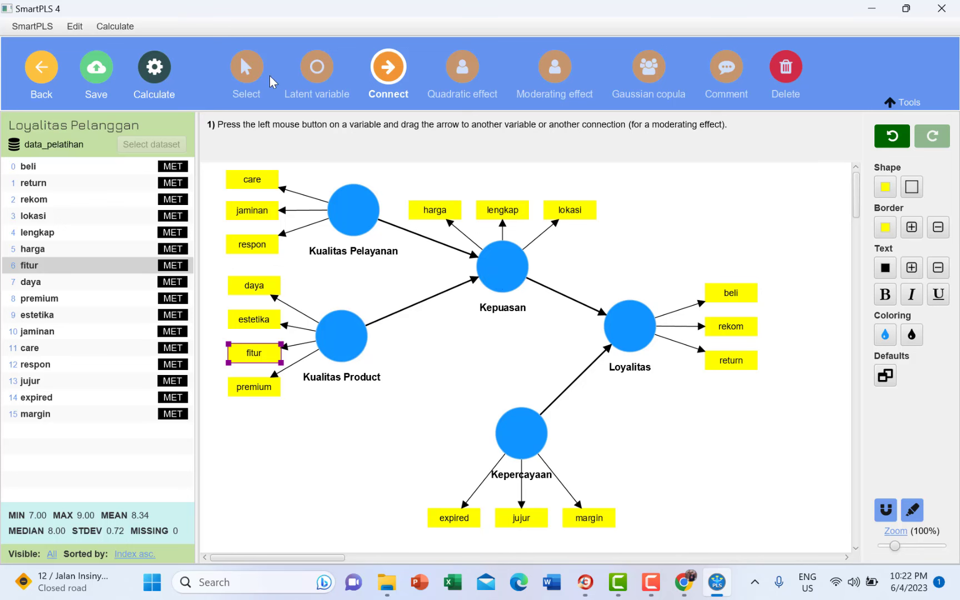
# - Reposition Kualitas Product, Kepuasan and Kepercayaan to tidy the model layout
pyautogui.click(246, 69)
pyautogui.moveTo(345, 324)
pyautogui.mouseDown()
pyautogui.moveTo(357, 322)
pyautogui.moveTo(341, 321)
pyautogui.mouseUp()
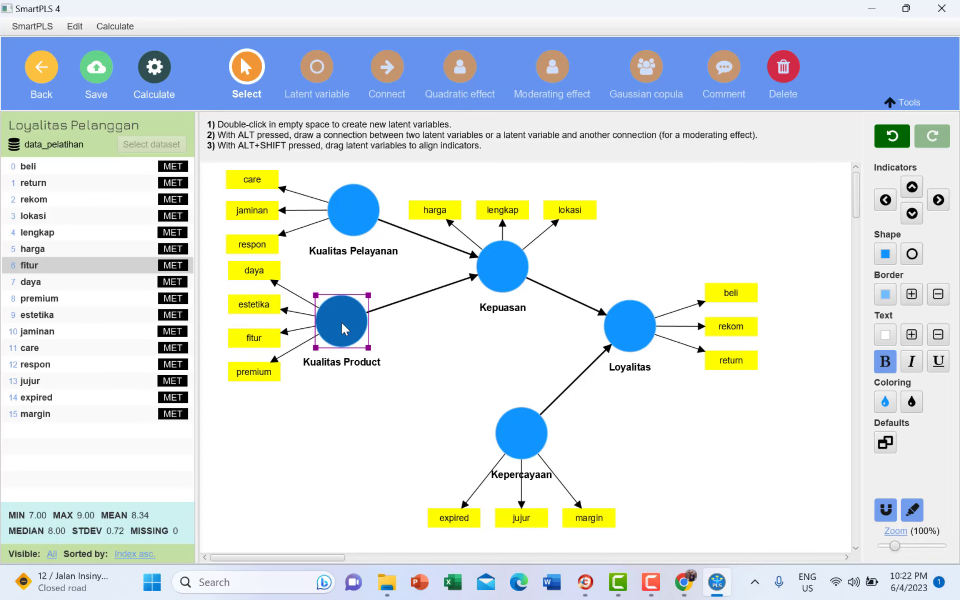
pyautogui.moveTo(503, 268)
pyautogui.mouseDown()
pyautogui.moveTo(506, 253)
pyautogui.moveTo(491, 266)
pyautogui.mouseUp()
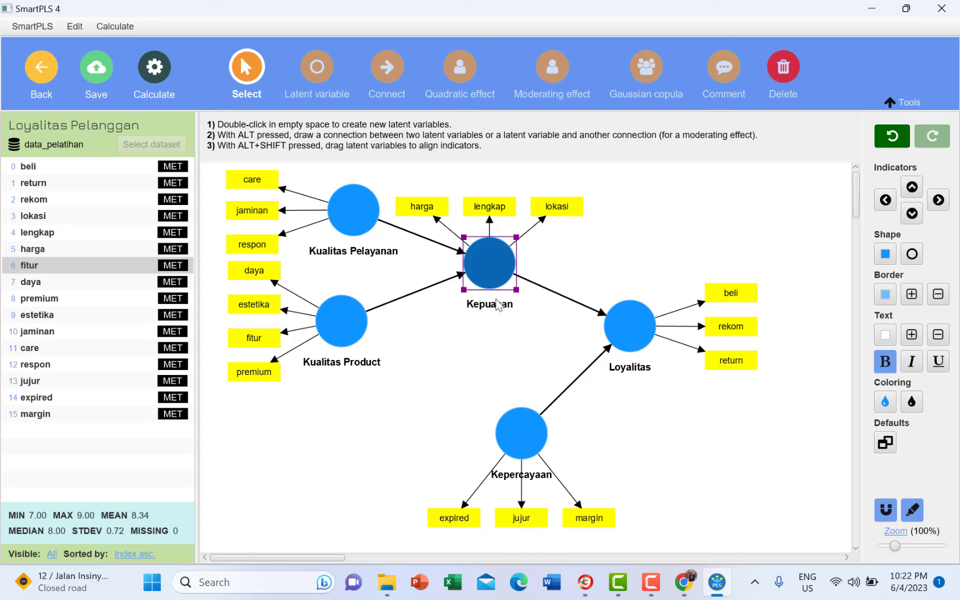
pyautogui.moveTo(516, 423); pyautogui.dragTo(487, 392)
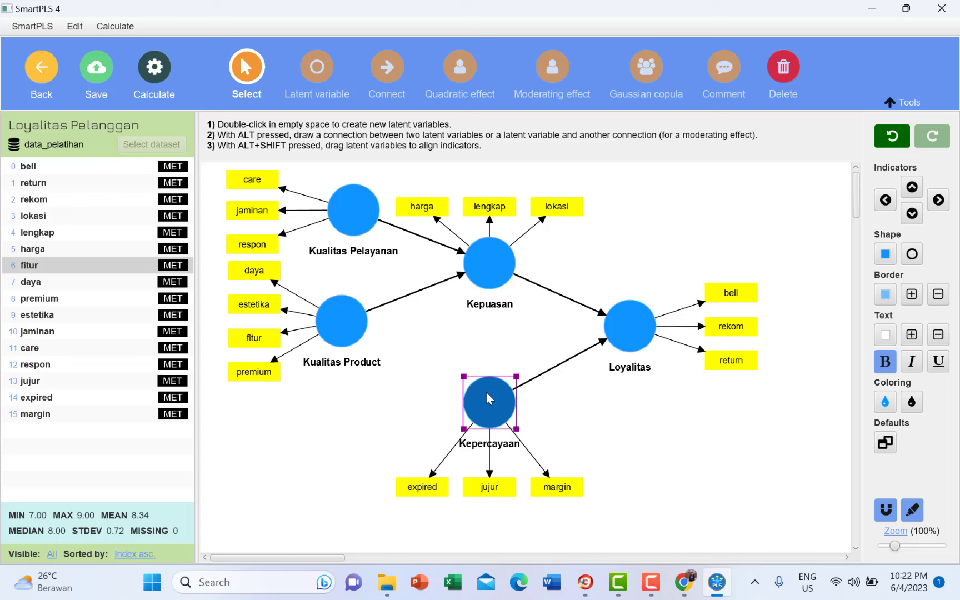
pyautogui.click(125, 34)
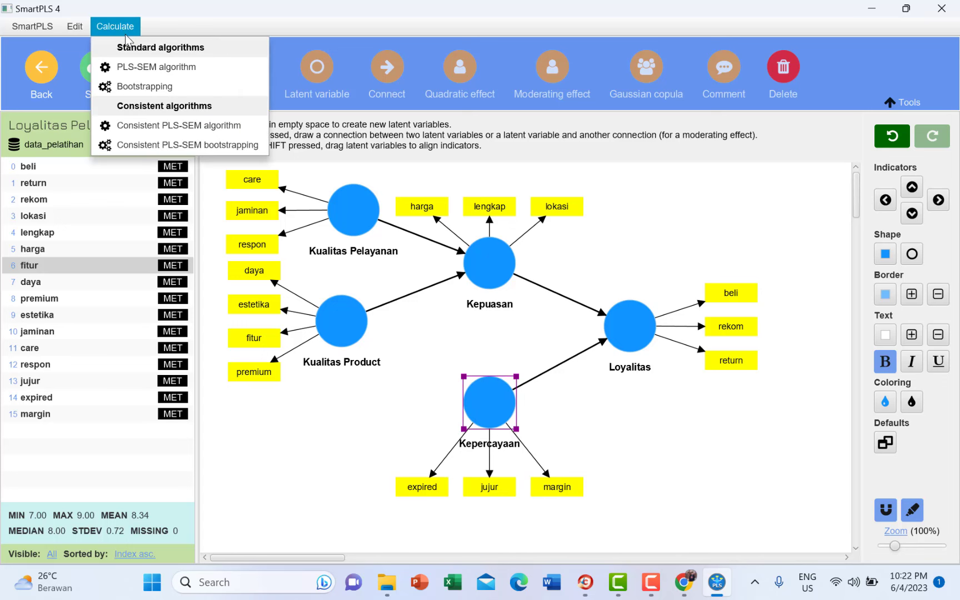
# - Run the PLS-SEM algorithm, giving R-square 0.864 for Kepuasan and 0.081 for Loyalitas
pyautogui.click(134, 68)
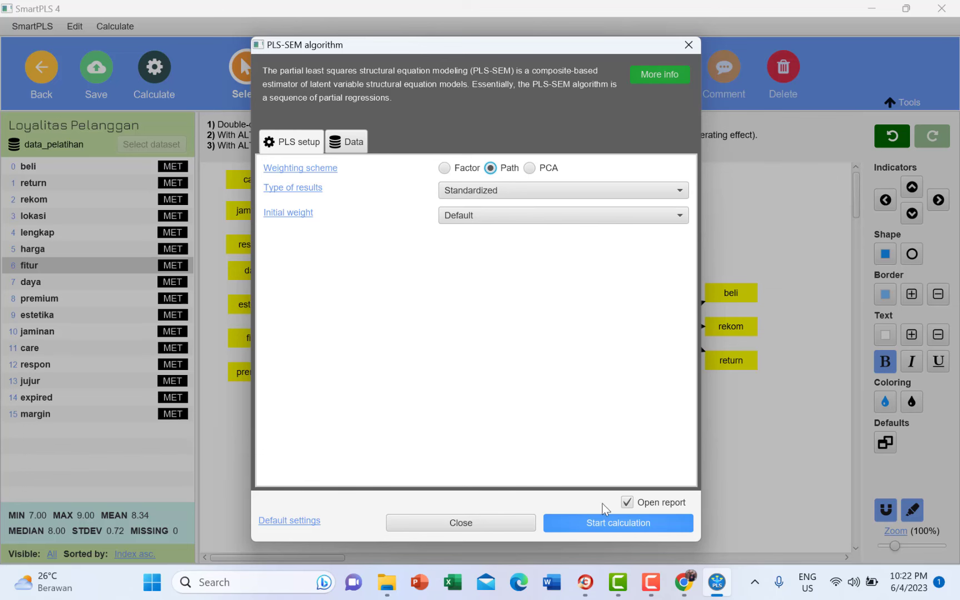
pyautogui.click(606, 523)
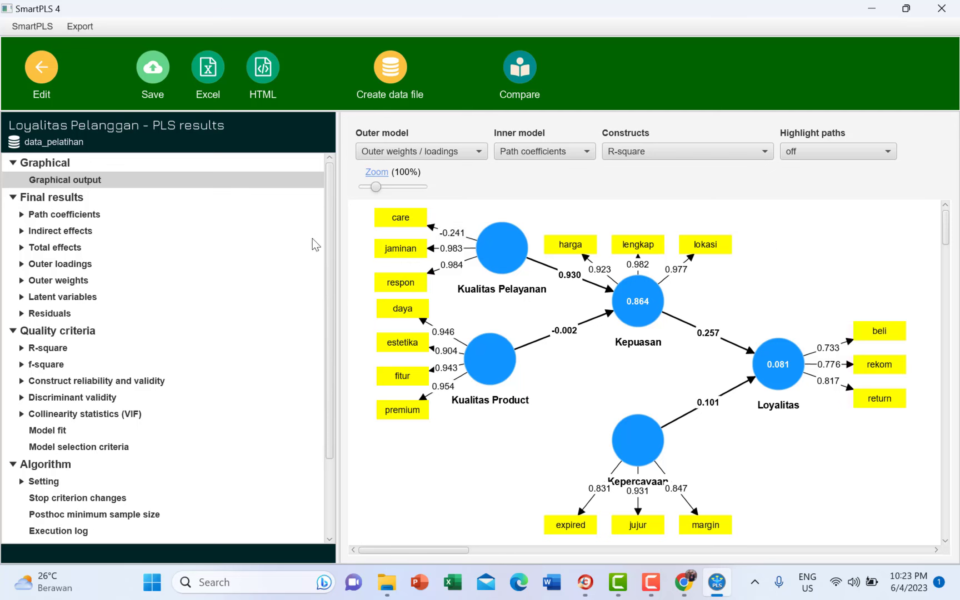
# - Inspect the outer loadings, noting care's -0.241 loading, then go back to the model editor
pyautogui.moveTo(329, 261); pyautogui.dragTo(330, 263)
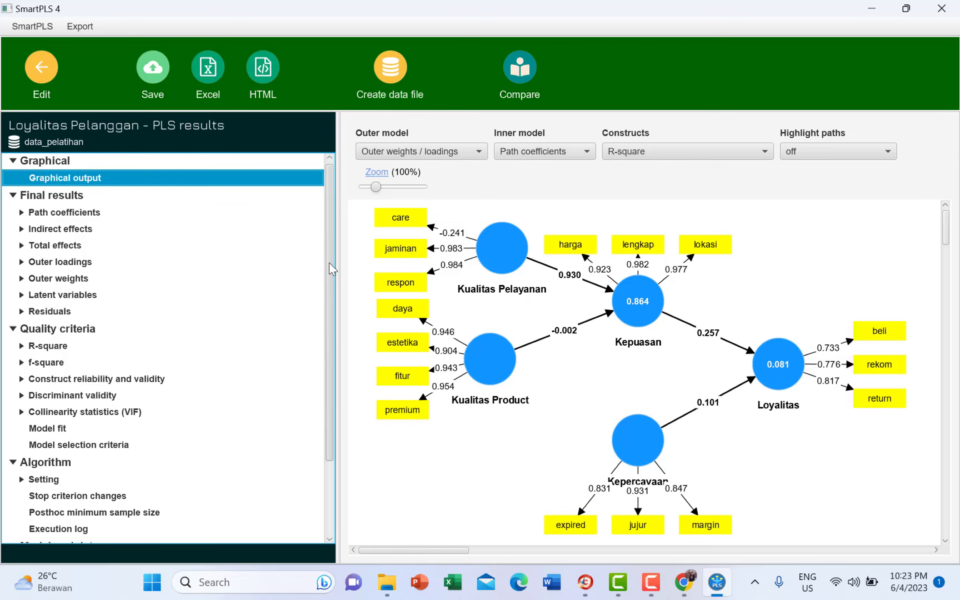
pyautogui.click(74, 263)
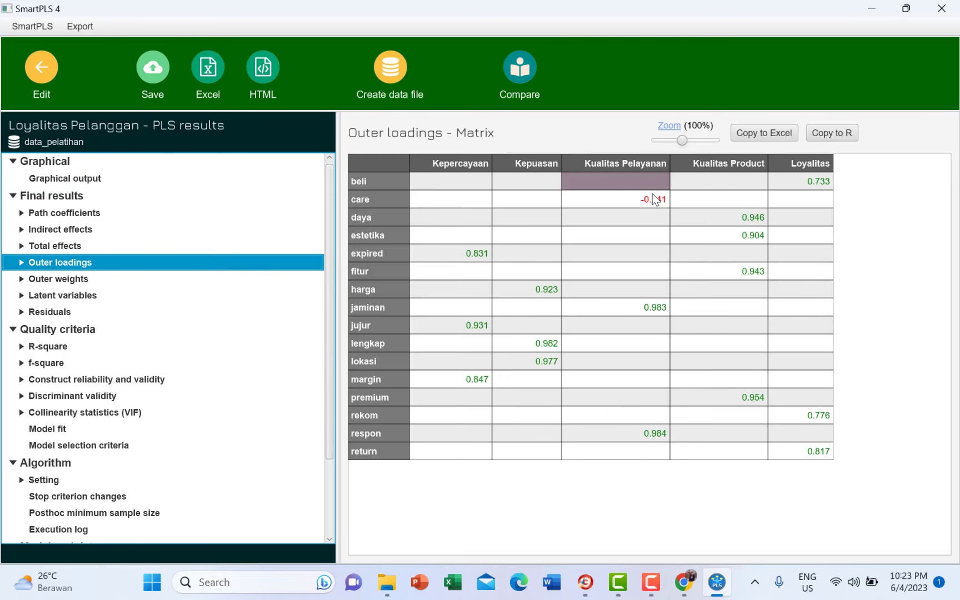
pyautogui.click(640, 203)
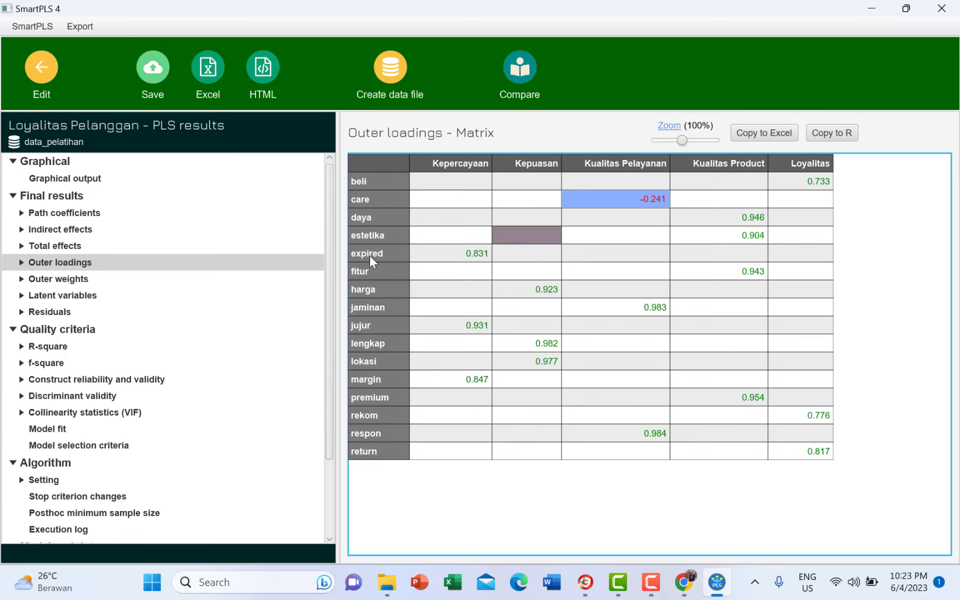
pyautogui.moveTo(329, 250); pyautogui.dragTo(329, 178)
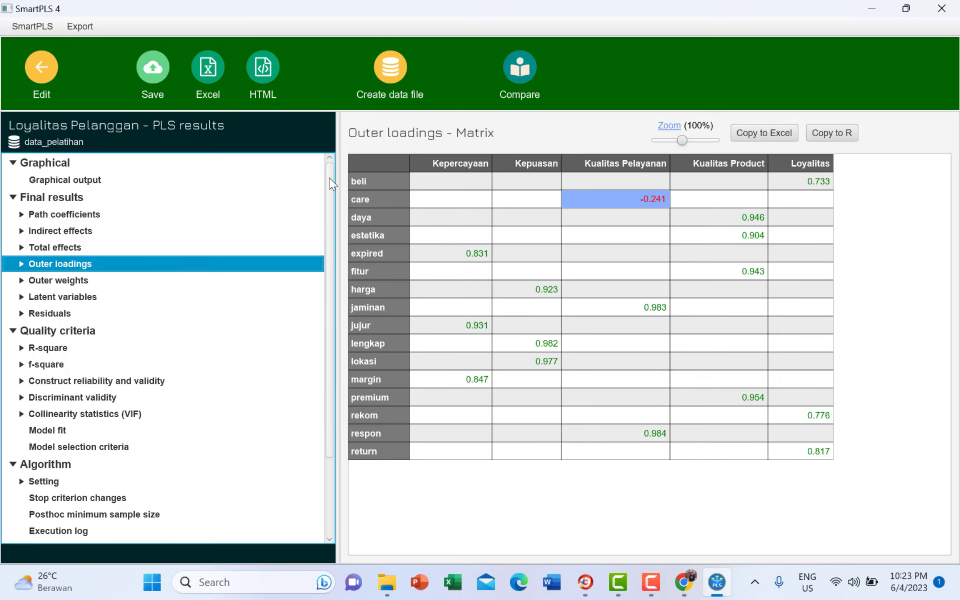
pyautogui.click(43, 88)
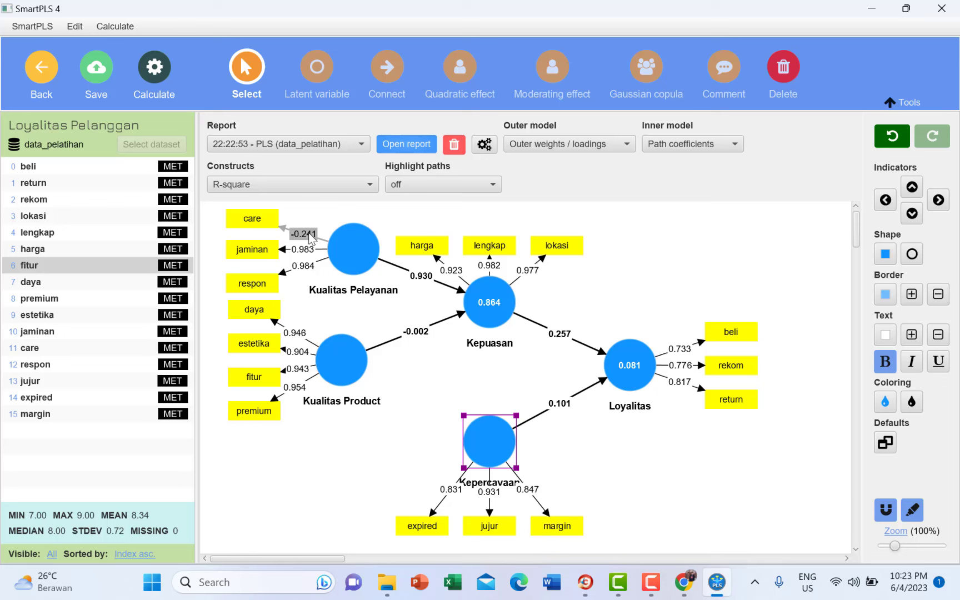
# - Delete the care indicator from Kualitas Pelayanan
pyautogui.click(260, 223)
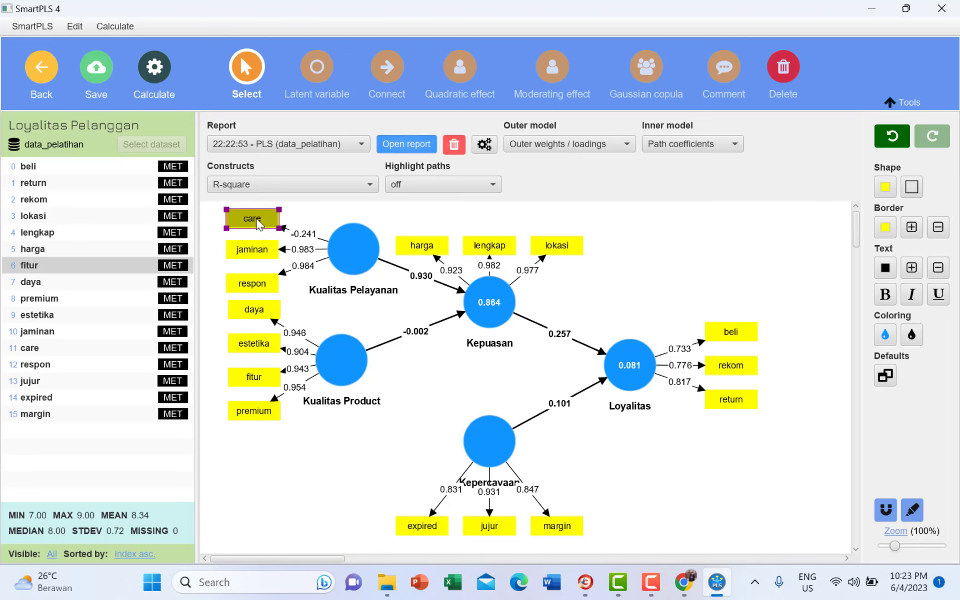
pyautogui.press('Delete')
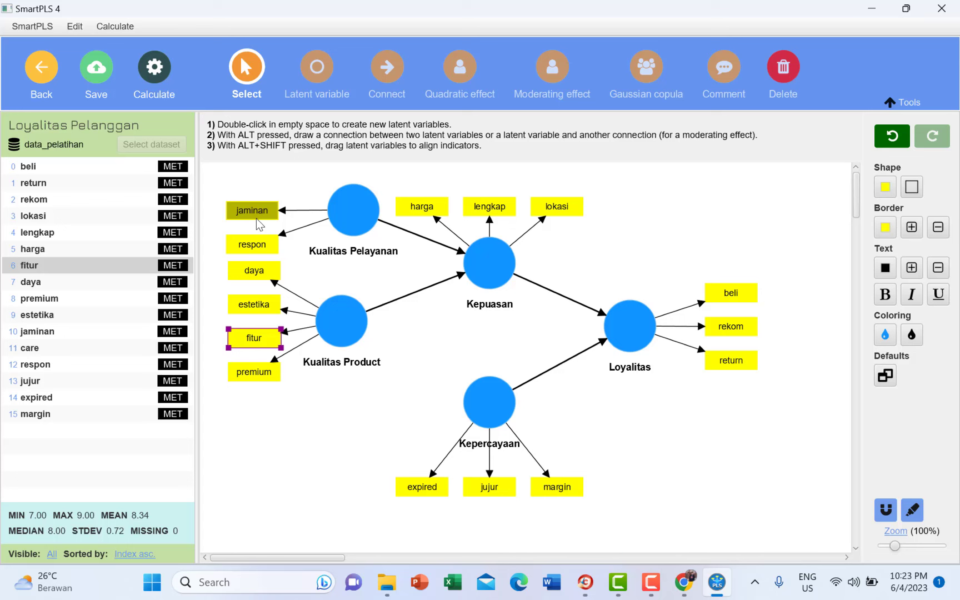
# - Rerun PLS-SEM without care (Kepuasan R-square 0.862), nudge Kepercayaan up, and return to editing
pyautogui.click(115, 26)
pyautogui.click(139, 68)
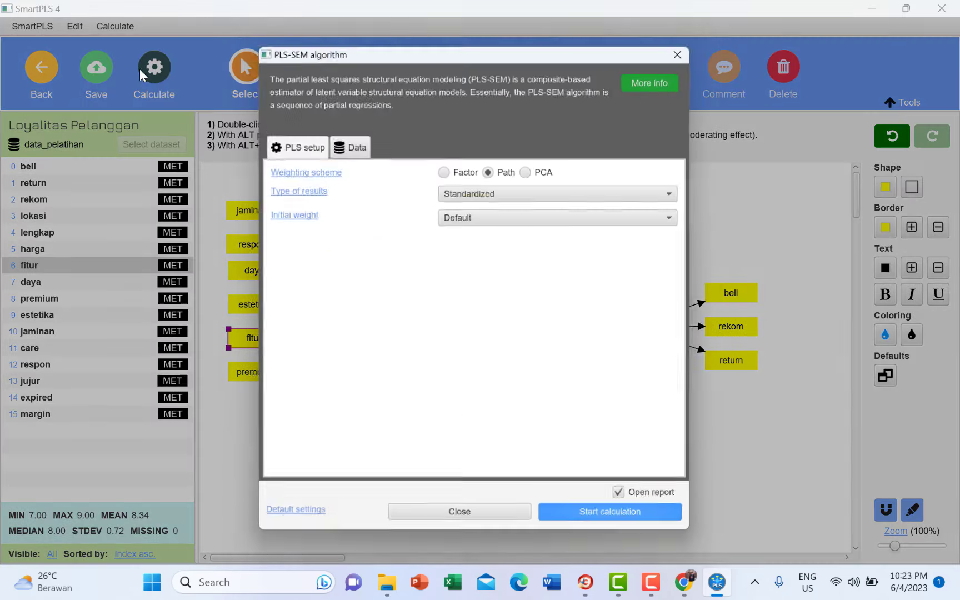
pyautogui.click(616, 522)
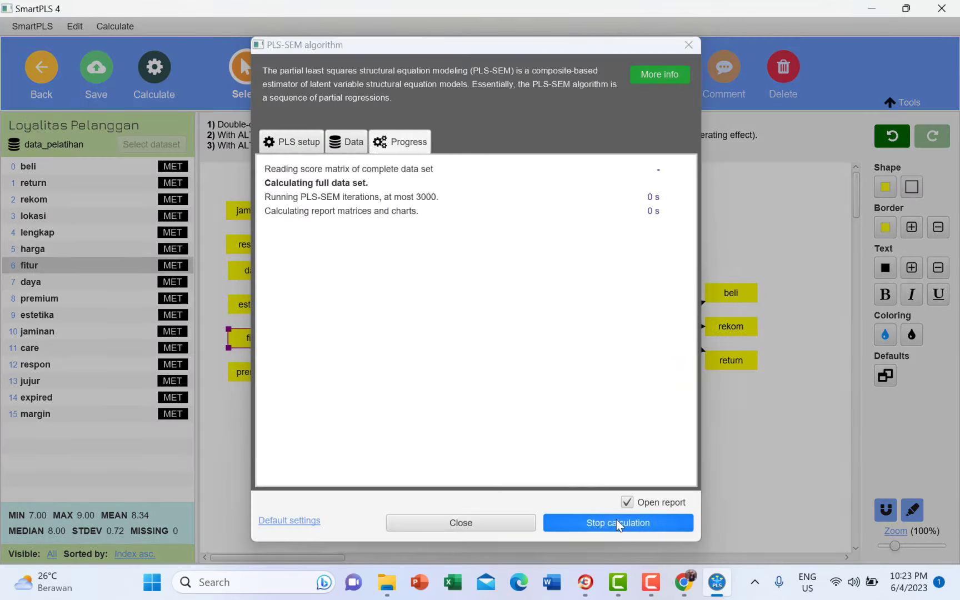
pyautogui.moveTo(480, 321)
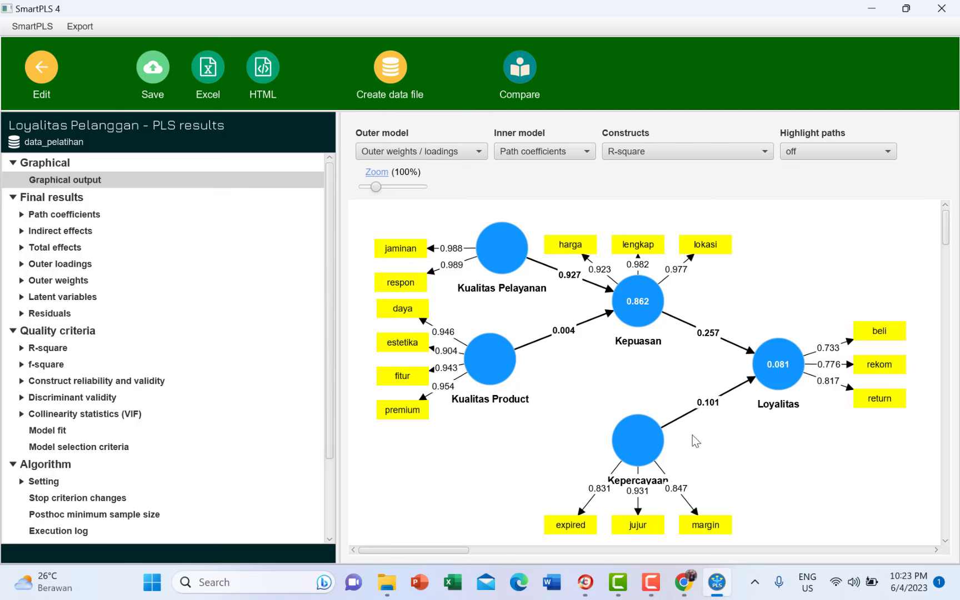
pyautogui.moveTo(656, 449)
pyautogui.moveTo(631, 435); pyautogui.dragTo(631, 425)
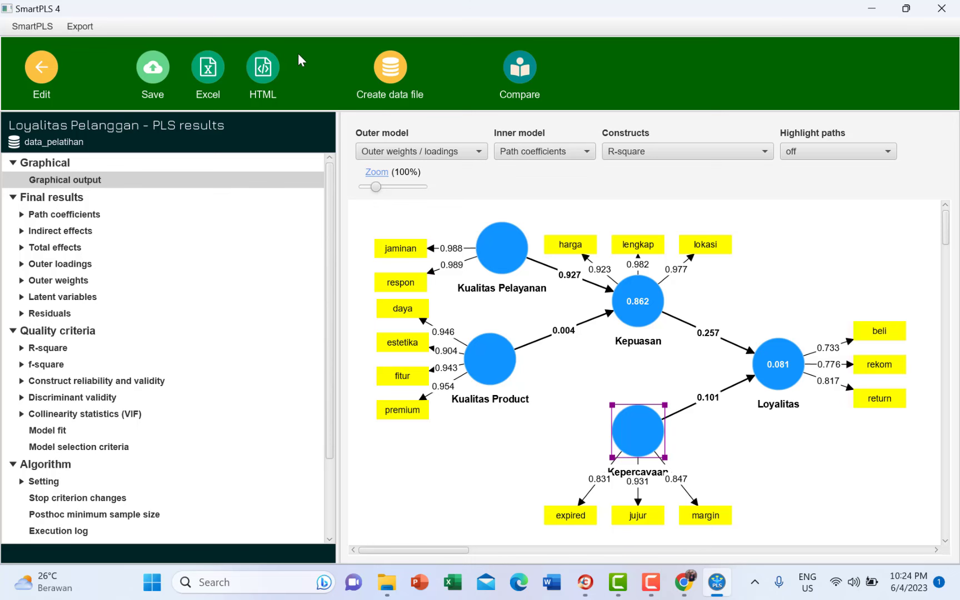
pyautogui.click(50, 67)
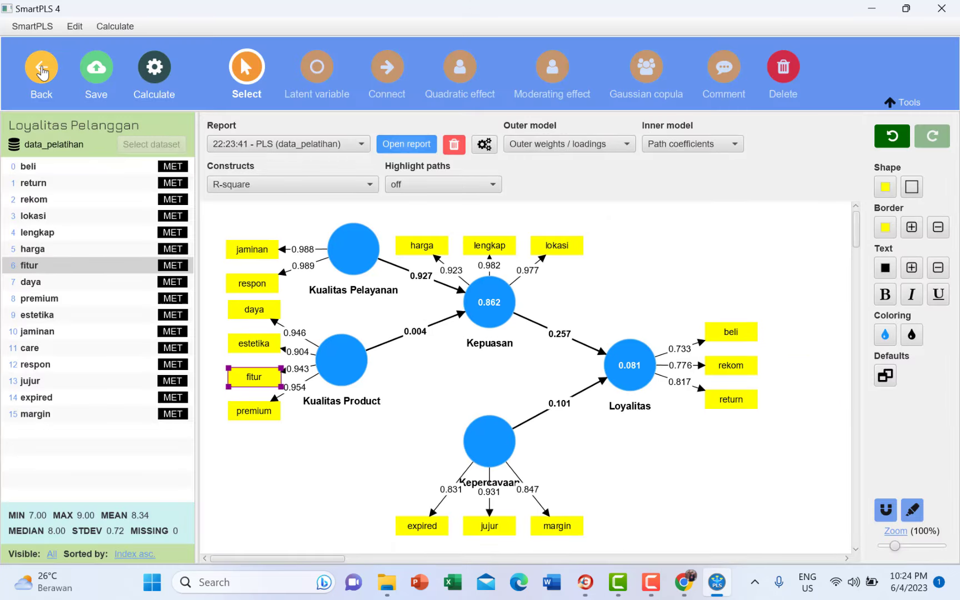
# - Run bootstrapping with 5000 subsamples, a two-tailed test and 0.05 significance
pyautogui.click(112, 28)
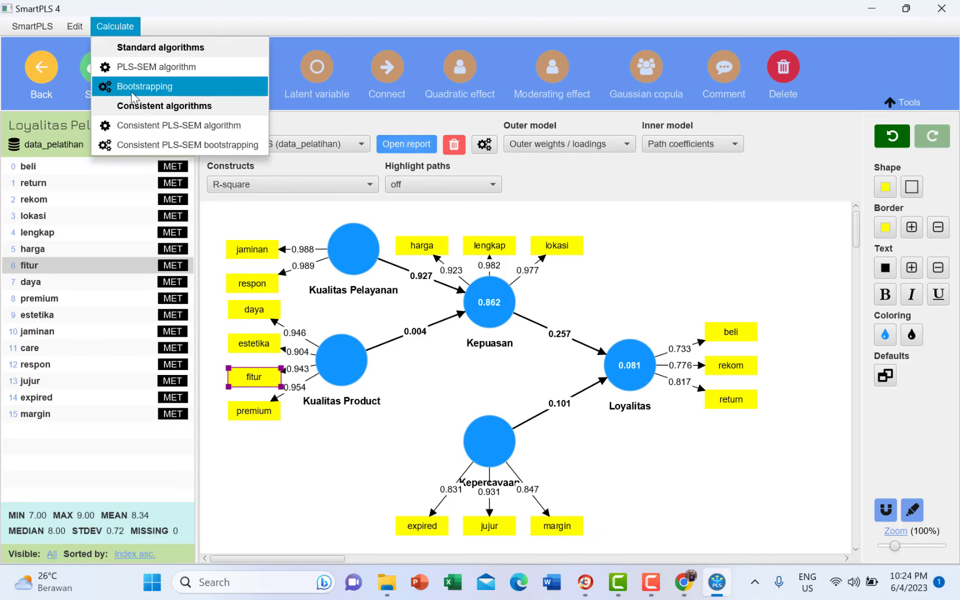
pyautogui.click(131, 87)
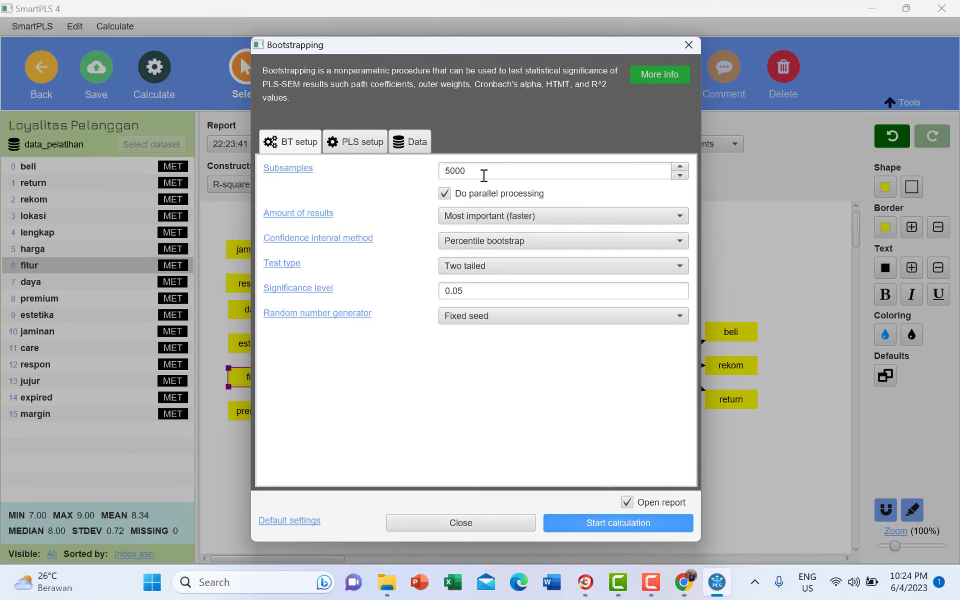
pyautogui.click(477, 292)
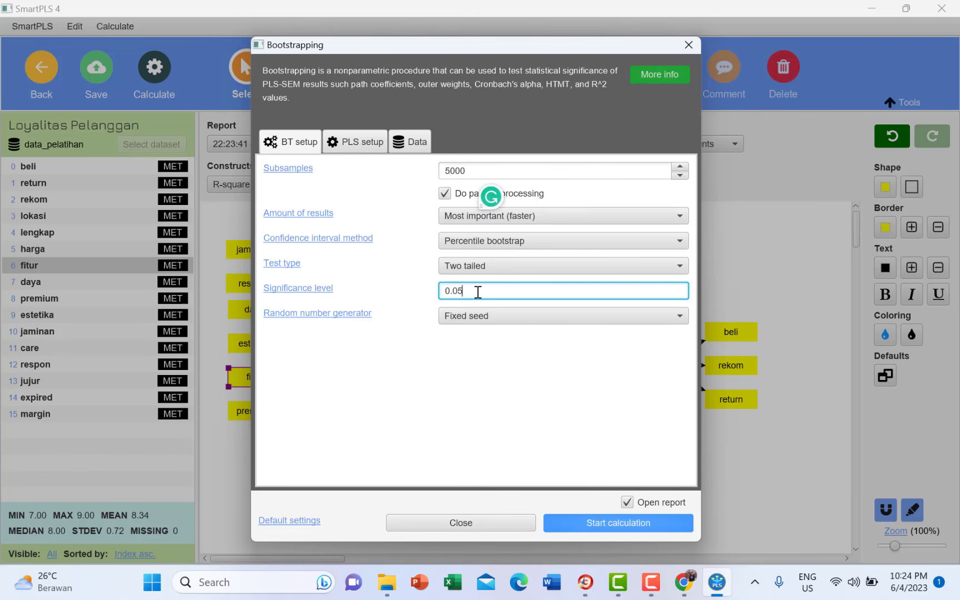
pyautogui.click(530, 270)
pyautogui.click(540, 271)
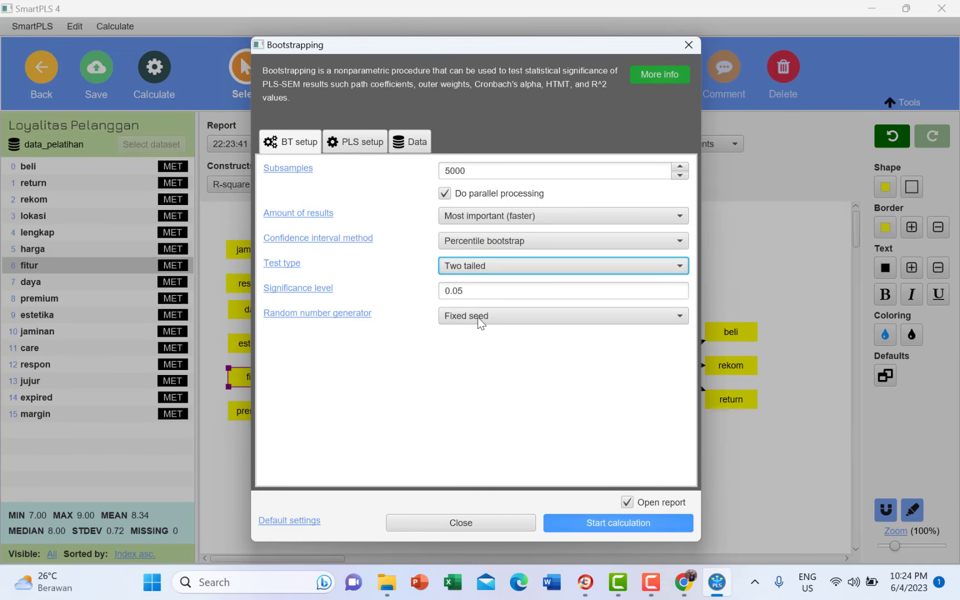
pyautogui.click(586, 524)
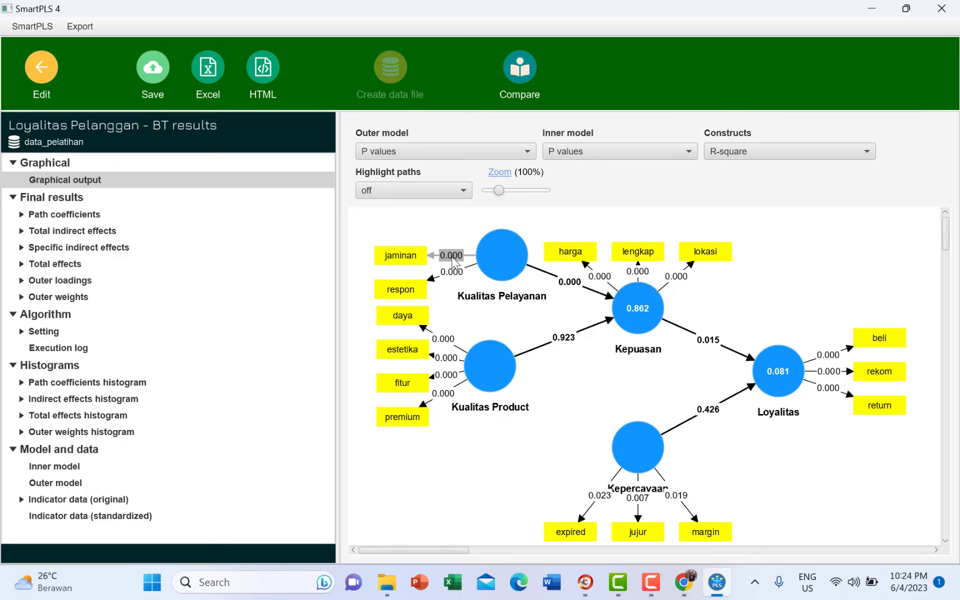
# - Switch the inner and outer model labels to T values
pyautogui.click(502, 267)
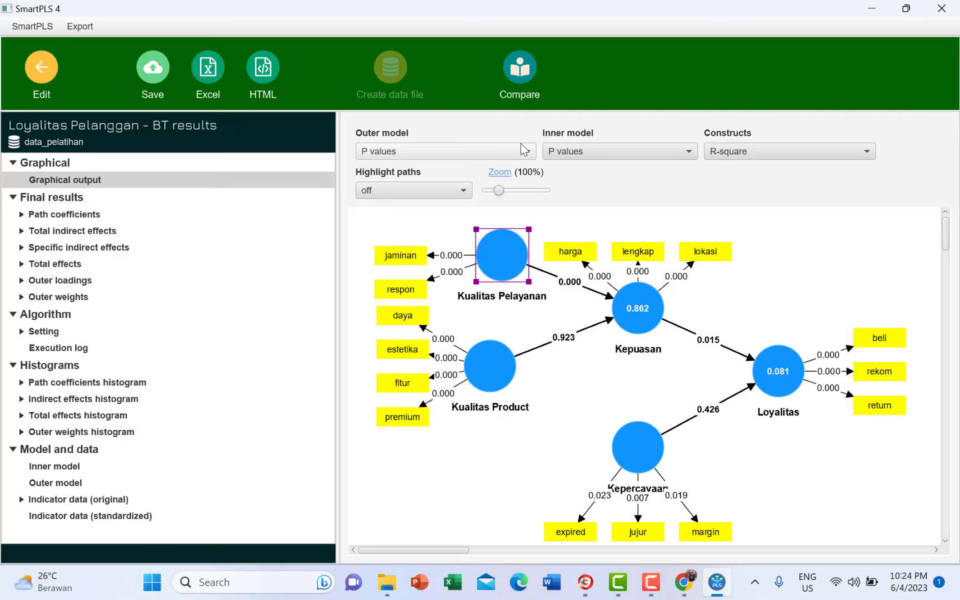
pyautogui.click(586, 152)
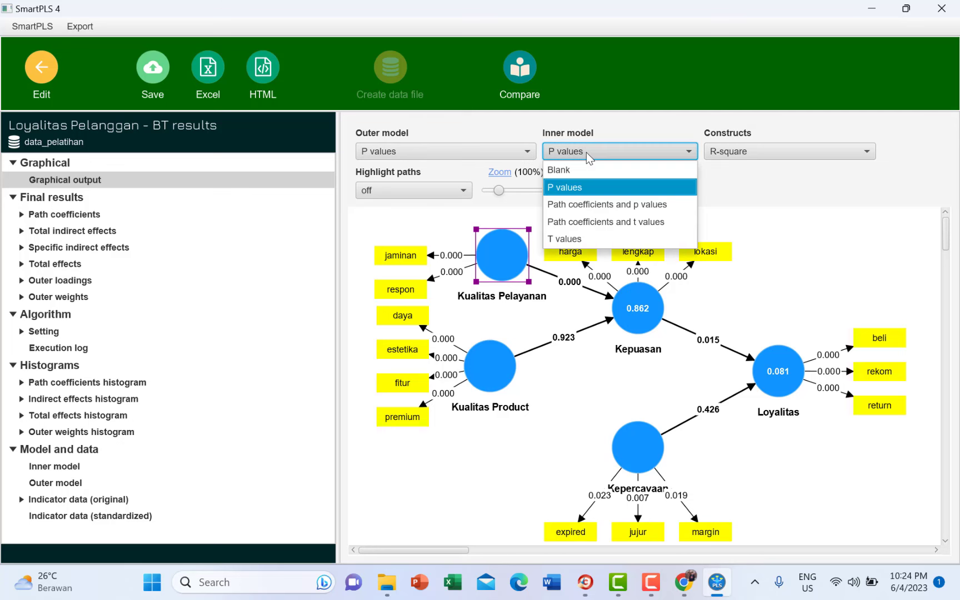
pyautogui.click(581, 242)
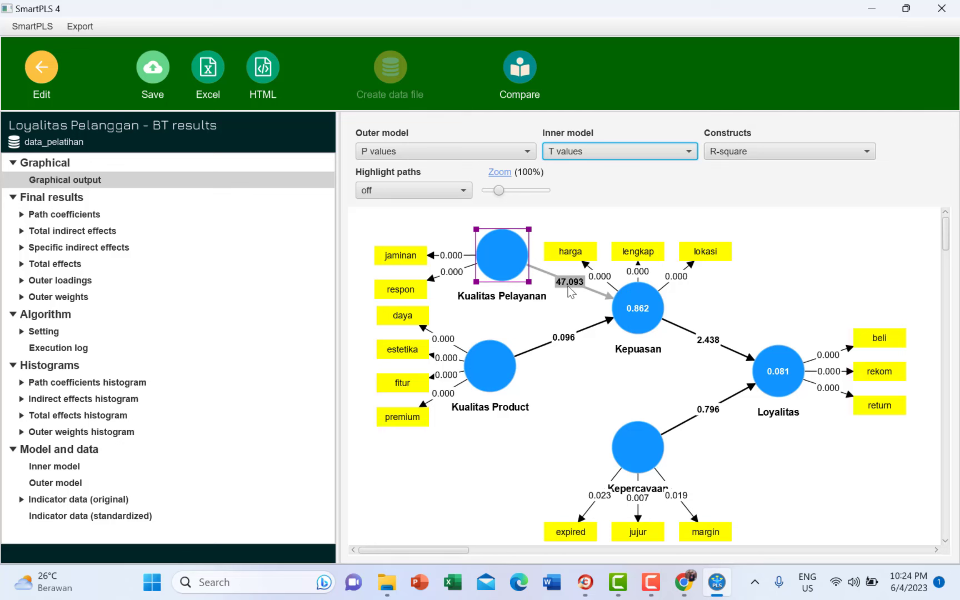
pyautogui.click(441, 259)
pyautogui.click(625, 150)
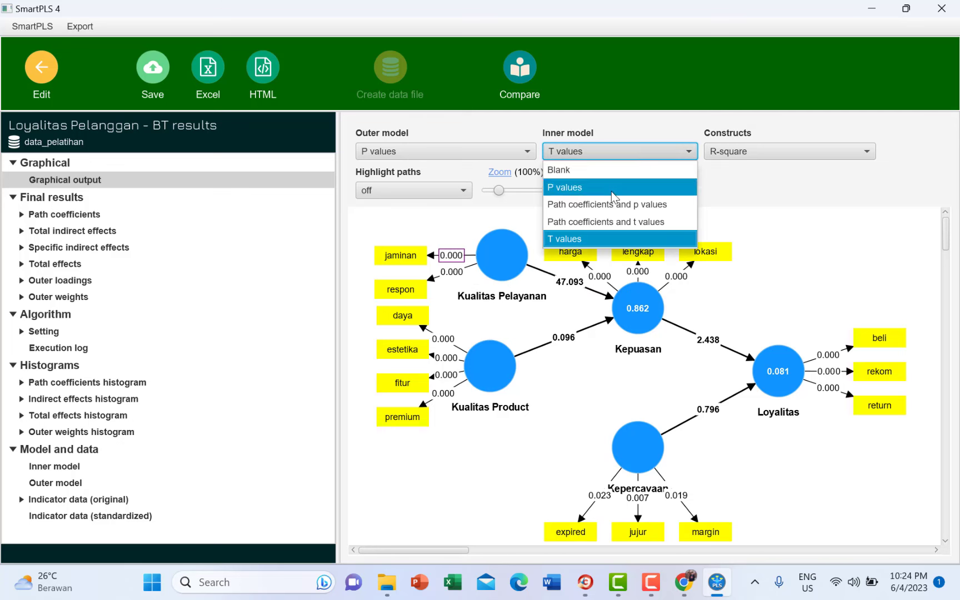
pyautogui.click(635, 157)
pyautogui.click(517, 152)
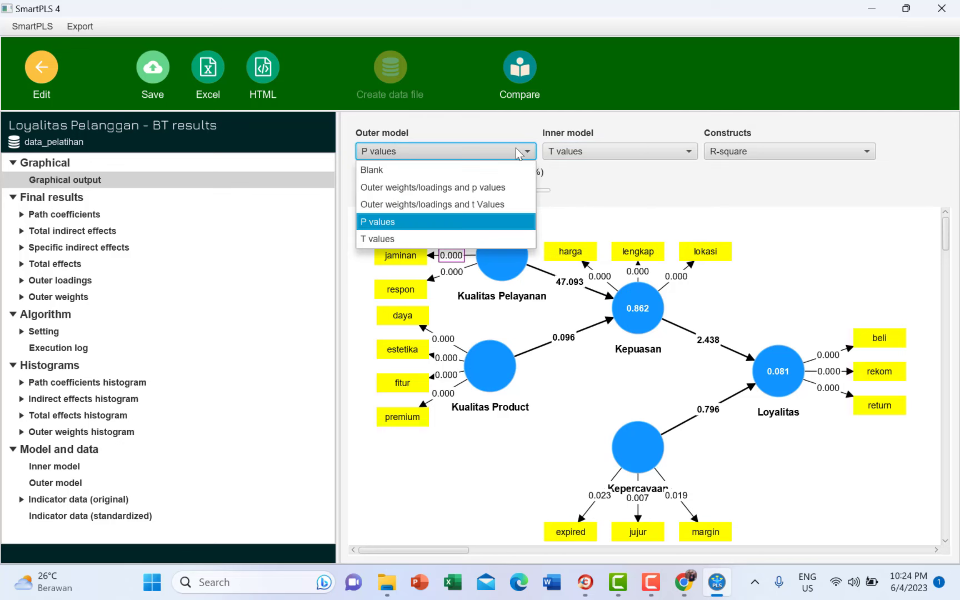
pyautogui.click(432, 239)
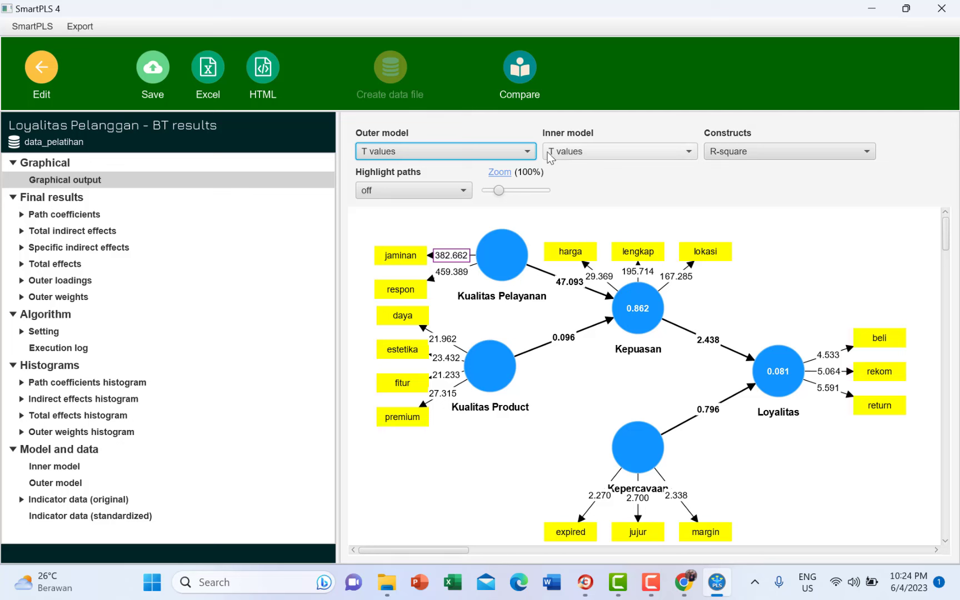
# - Return both model labels to P values and raise Kepercayaan slightly
pyautogui.click(527, 153)
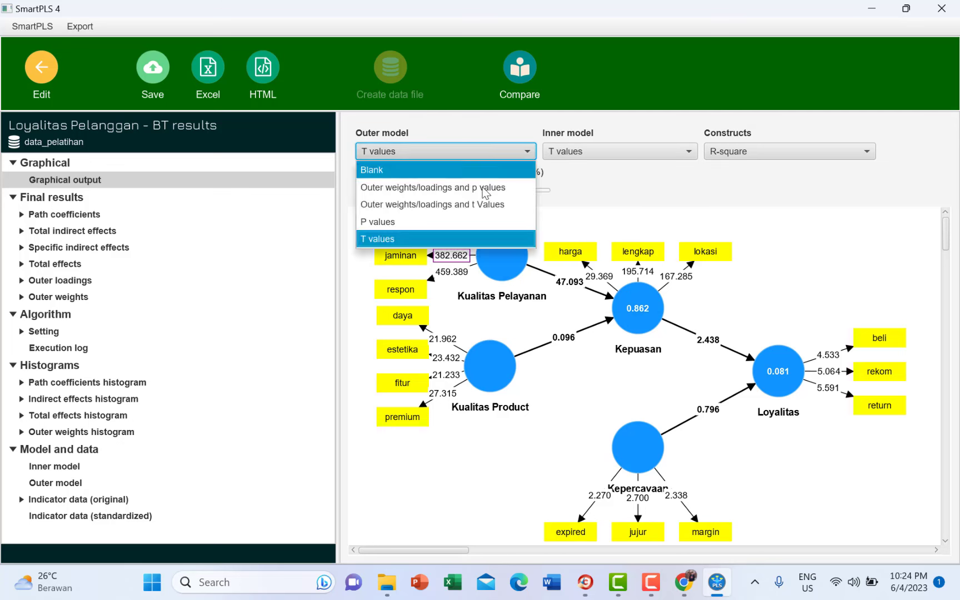
pyautogui.click(432, 219)
pyautogui.click(637, 147)
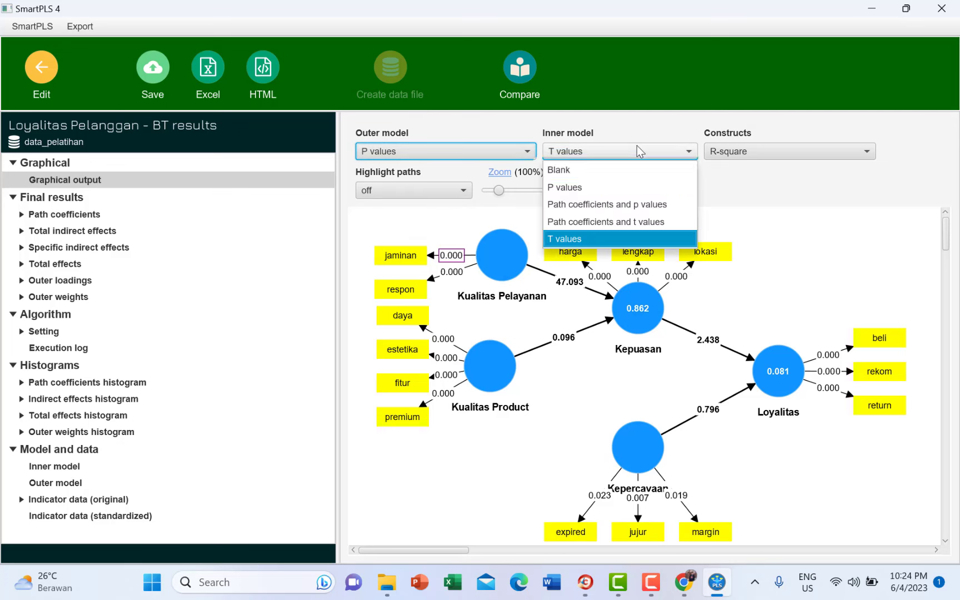
pyautogui.click(621, 188)
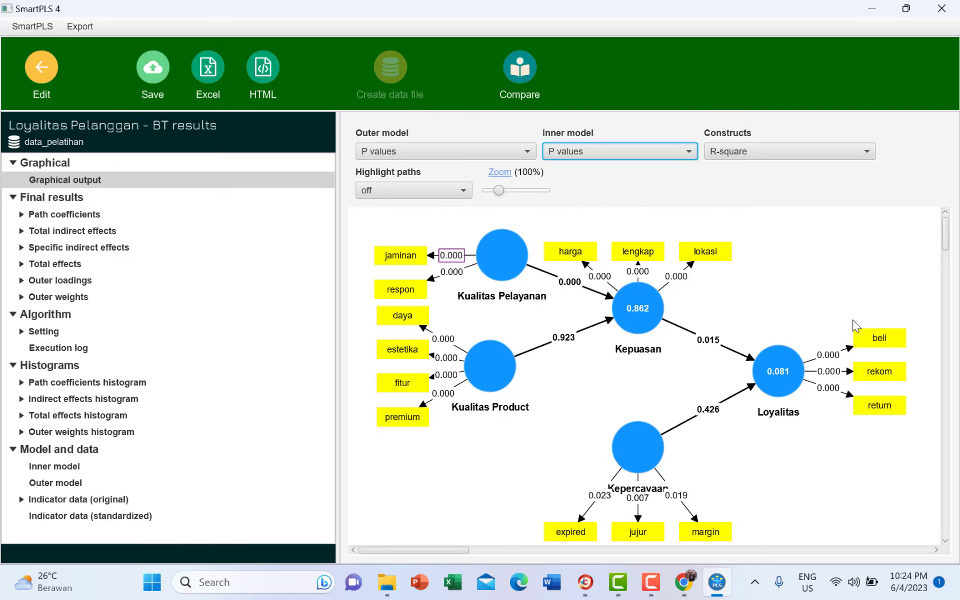
pyautogui.moveTo(629, 457); pyautogui.dragTo(630, 439)
pyautogui.moveTo(778, 383)
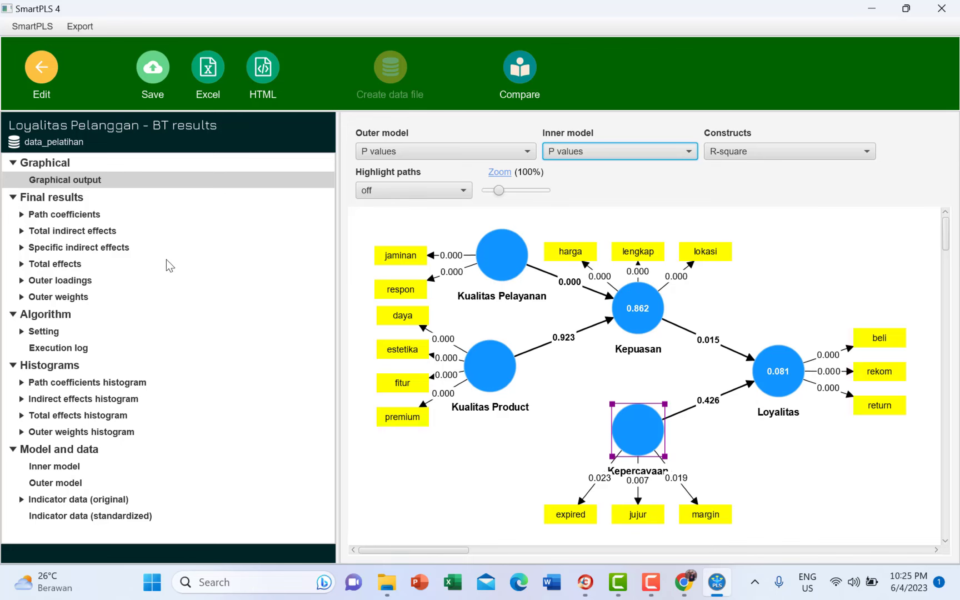
# - Open the Specific indirect effects table, widen it, and check the 0.930 p value
pyautogui.click(120, 248)
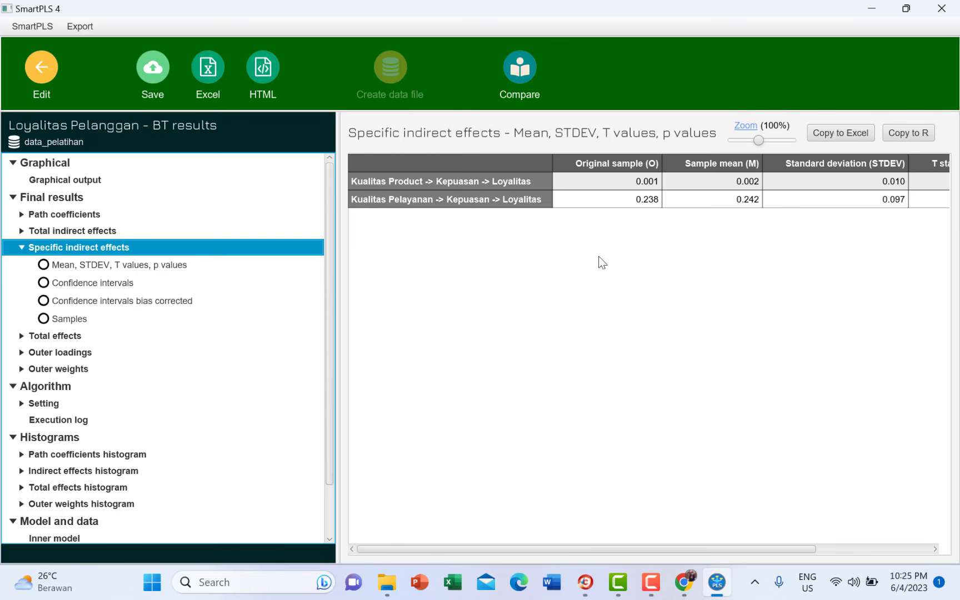
pyautogui.hscroll(3, 708, 294)
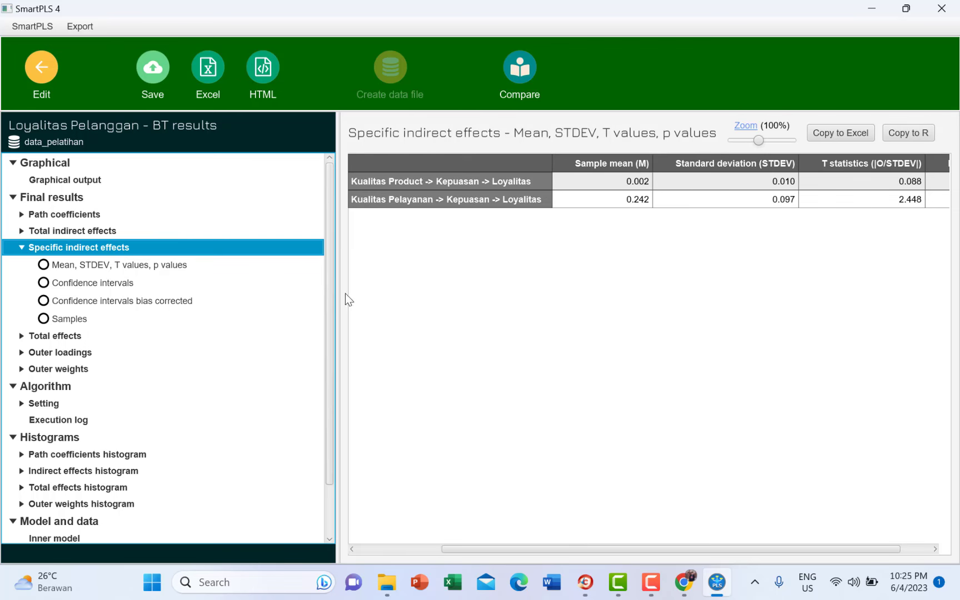
pyautogui.moveTo(333, 300); pyautogui.dragTo(193, 301)
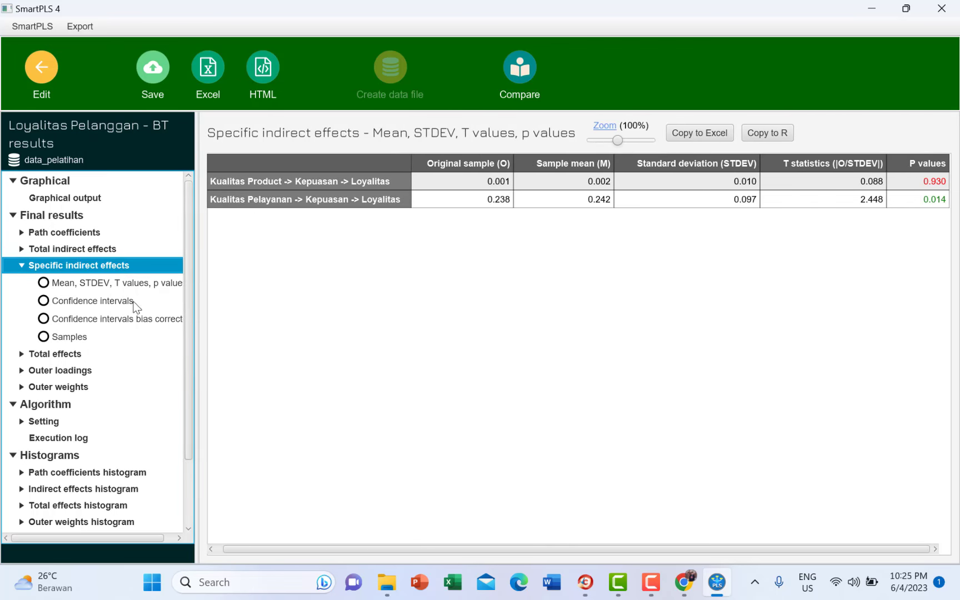
pyautogui.doubleClick(87, 271)
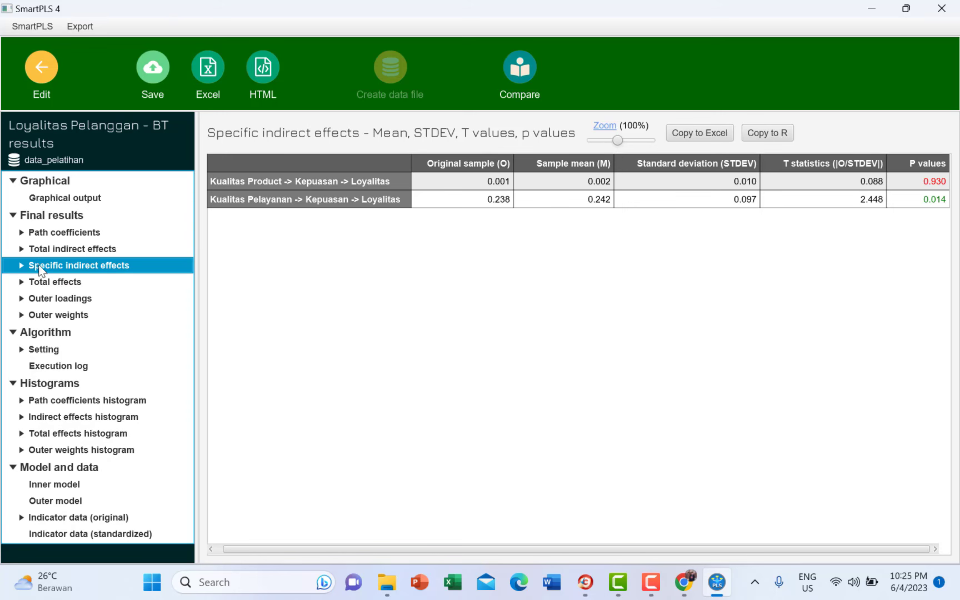
pyautogui.click(21, 265)
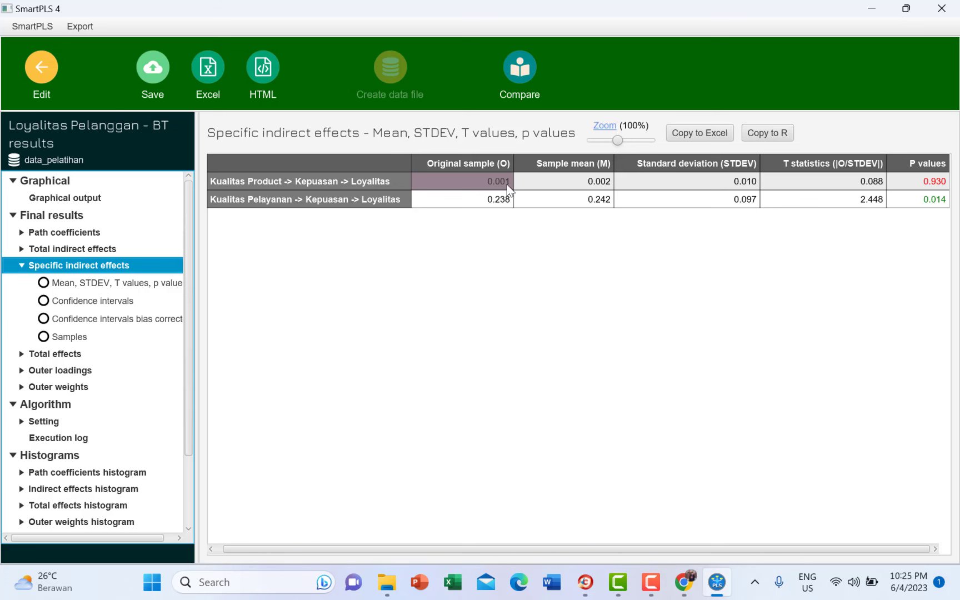
pyautogui.click(910, 184)
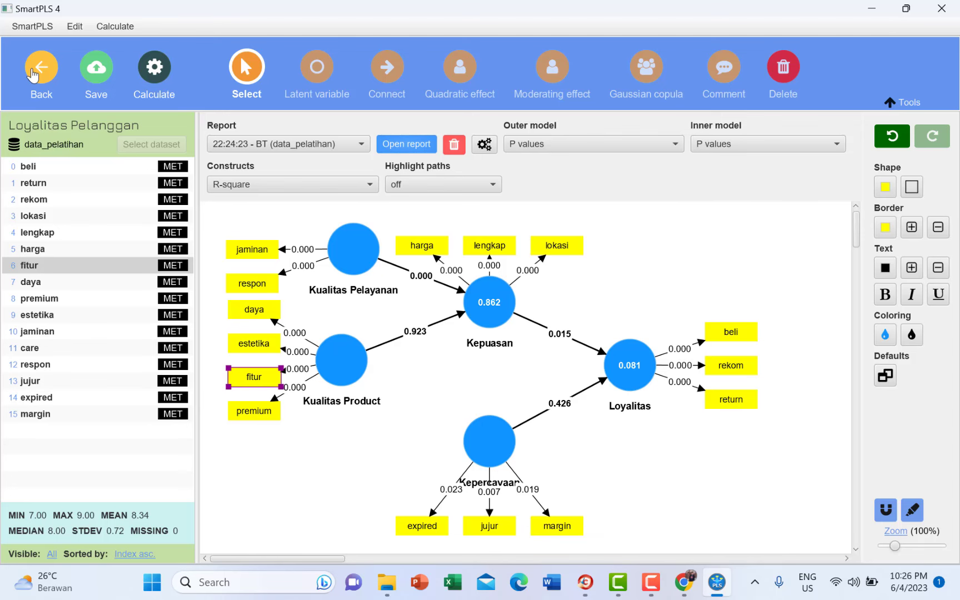
# - Run the PLS-SEM algorithm and view the results graph (R-square 0.862 and 0.081)
pyautogui.click(120, 25)
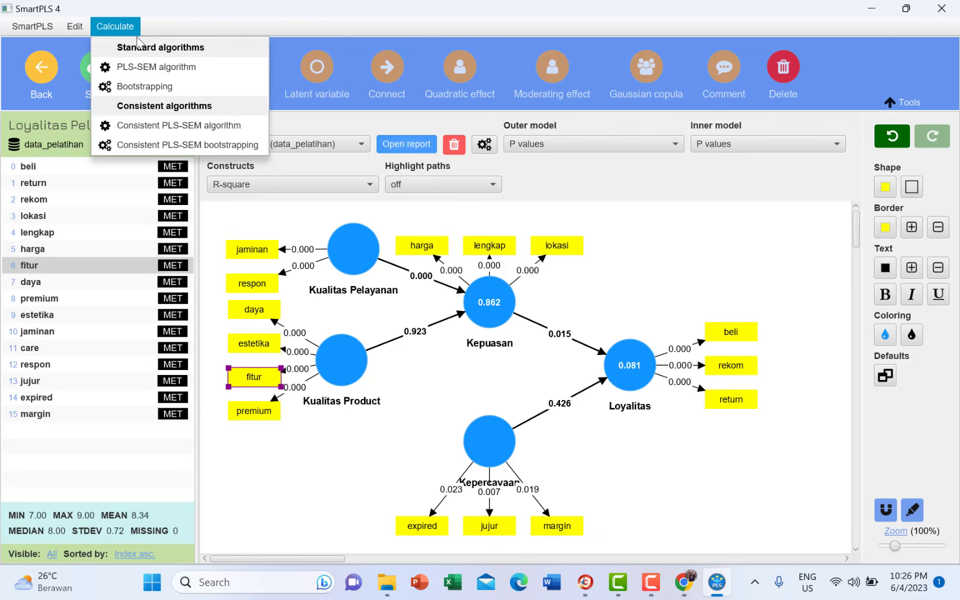
pyautogui.click(172, 68)
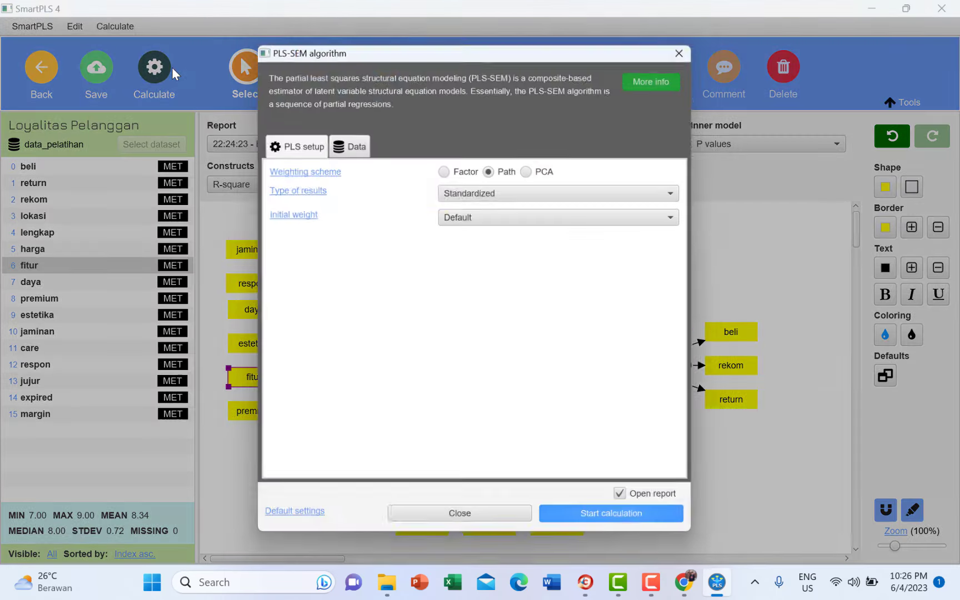
pyautogui.click(609, 522)
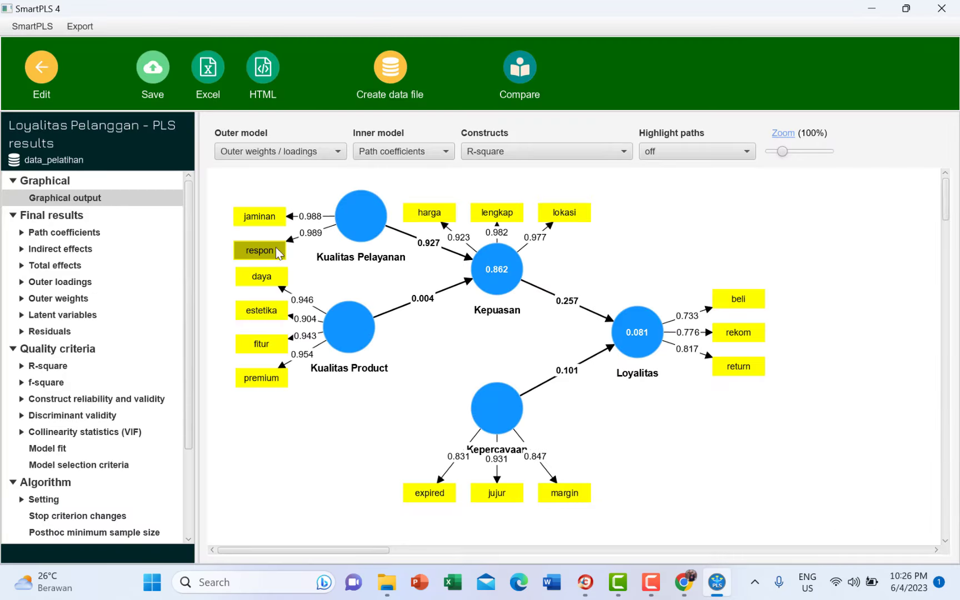
pyautogui.scroll(-3, 103, 369)
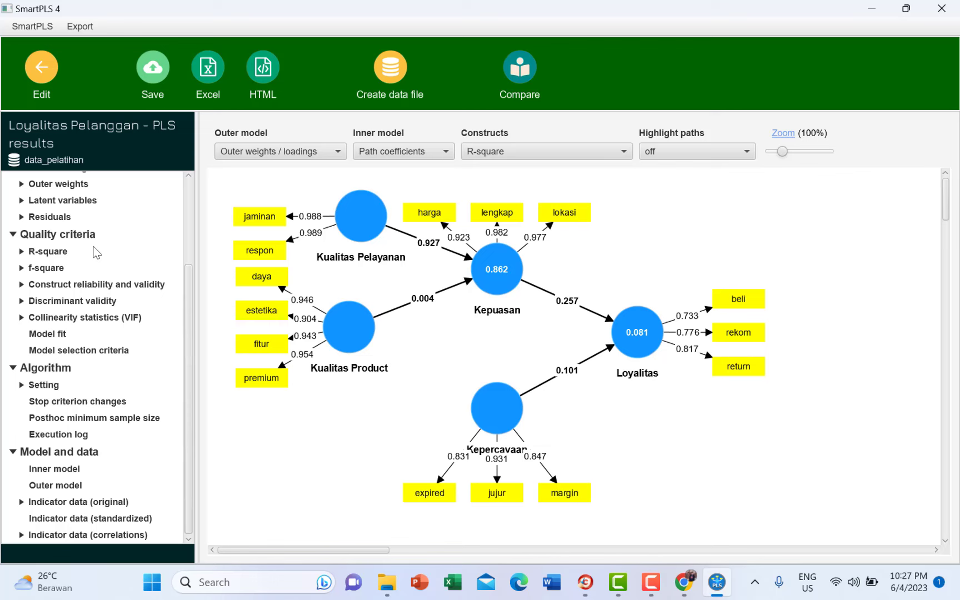
# - Review the HTMT and Fornell-Larcker matrices, then Model fit (SRMR 0.080 estimated, NFI 0.717)
pyautogui.click(97, 302)
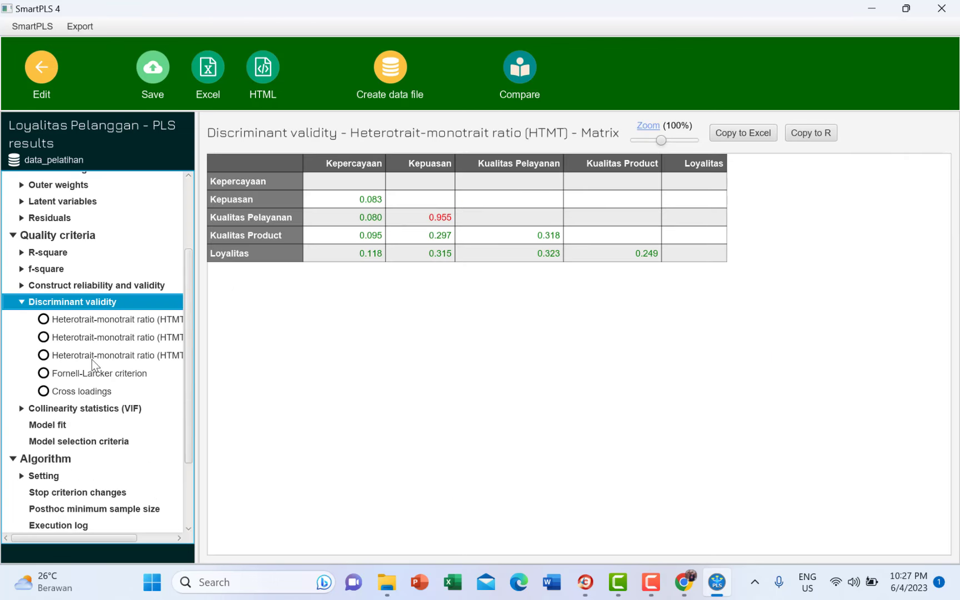
pyautogui.click(54, 374)
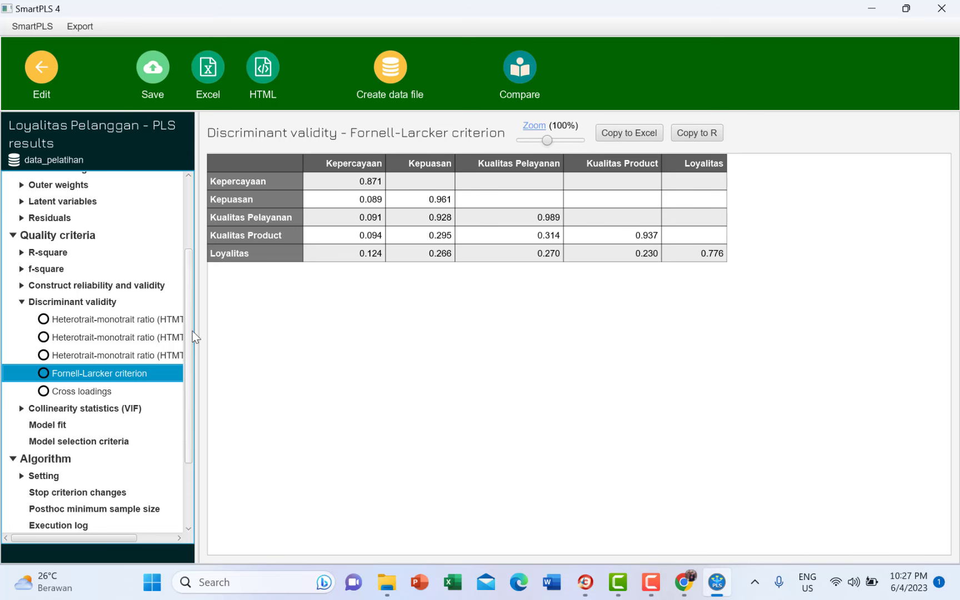
pyautogui.scroll(-3, 190, 333)
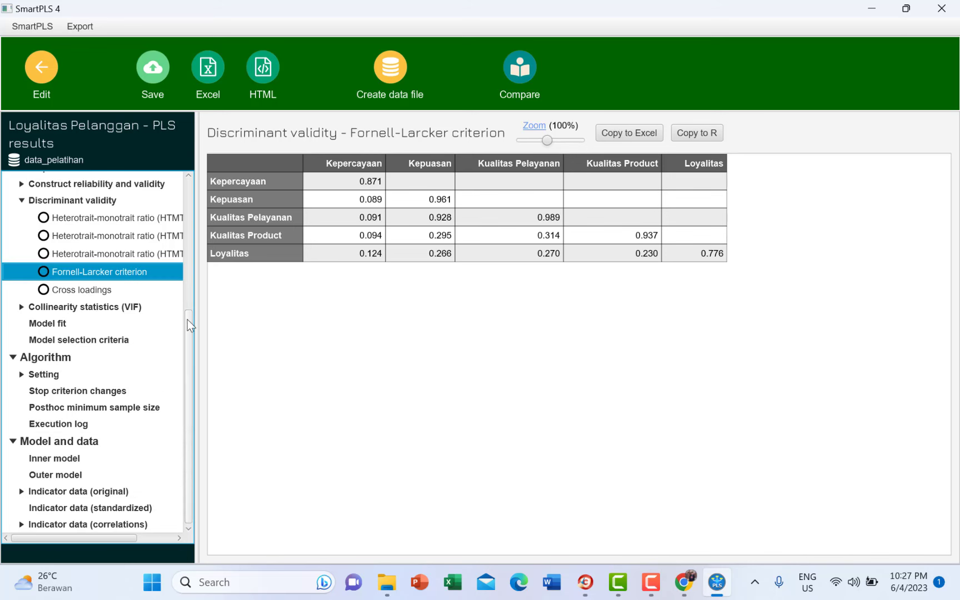
pyautogui.click(51, 325)
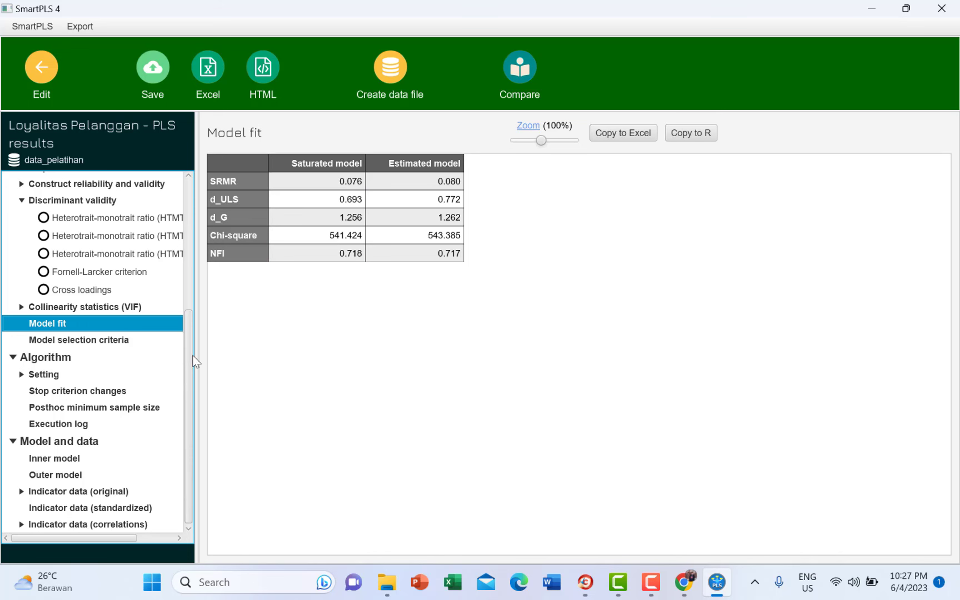
# - Collapse the Discriminant validity entries in the results tree, keeping Model fit displayed
pyautogui.scroll(2, 188, 355)
pyautogui.moveTo(190, 302); pyautogui.dragTo(189, 195)
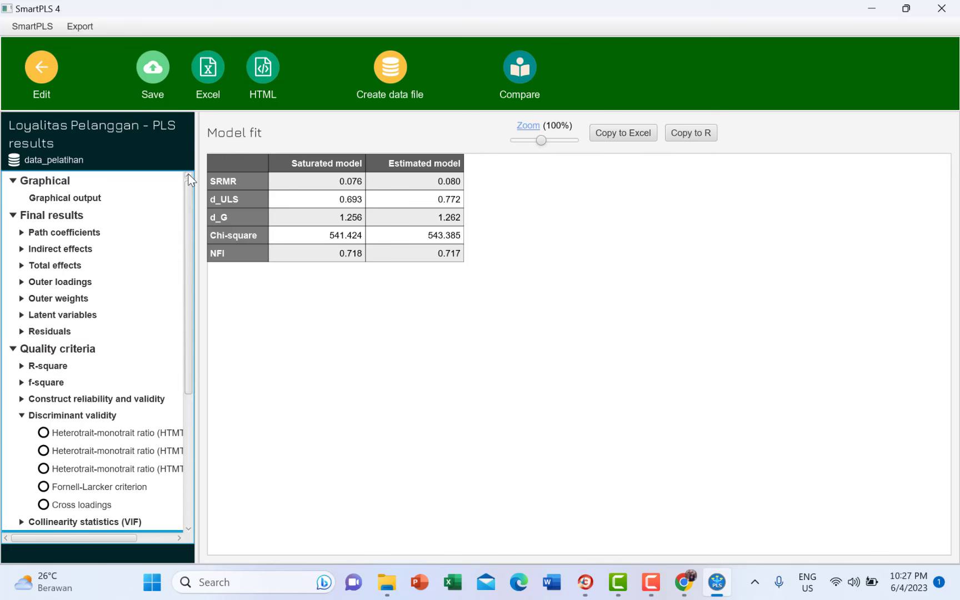
pyautogui.click(21, 416)
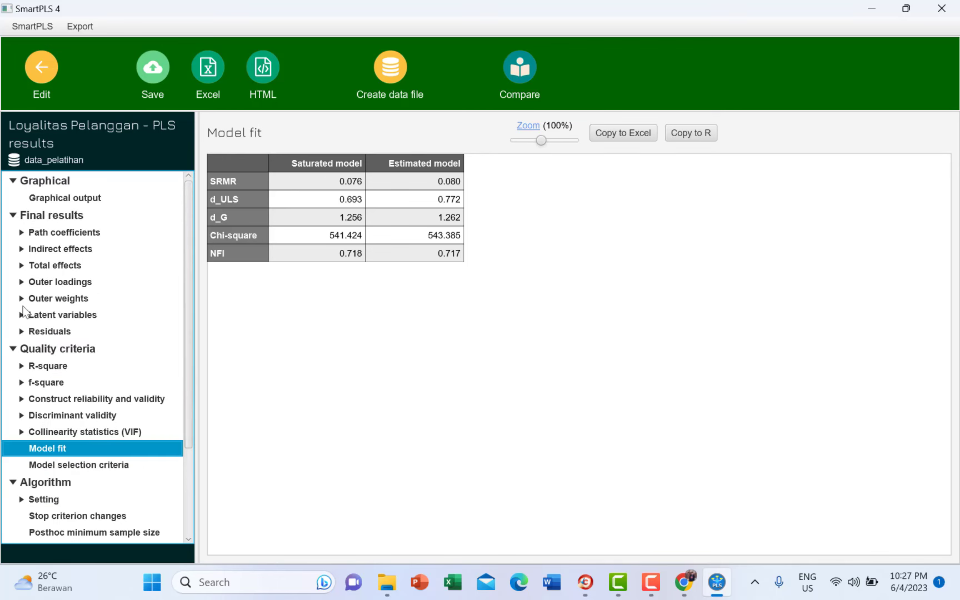